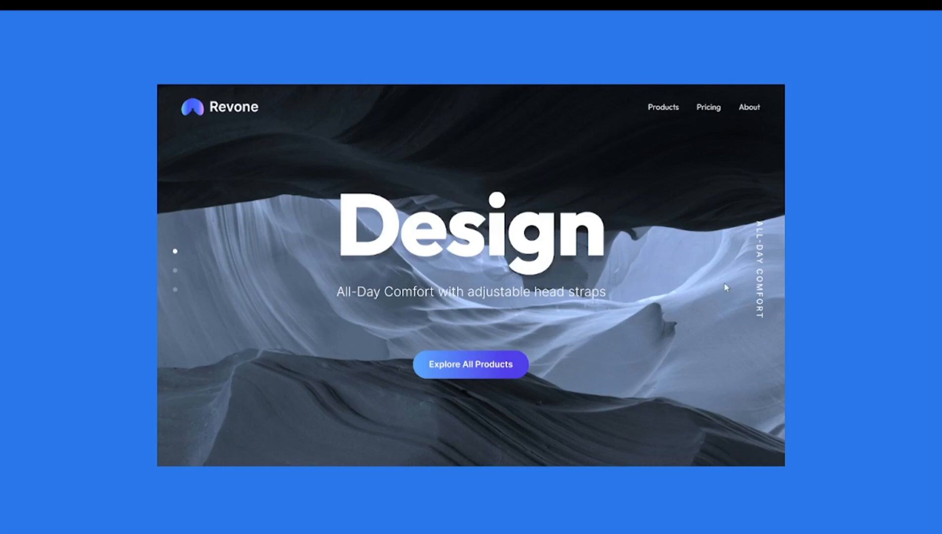
Examine the finished parallax prototype by going back and forth between the hero and the Comfort-first design section
scroll(730, 408, down, 8)
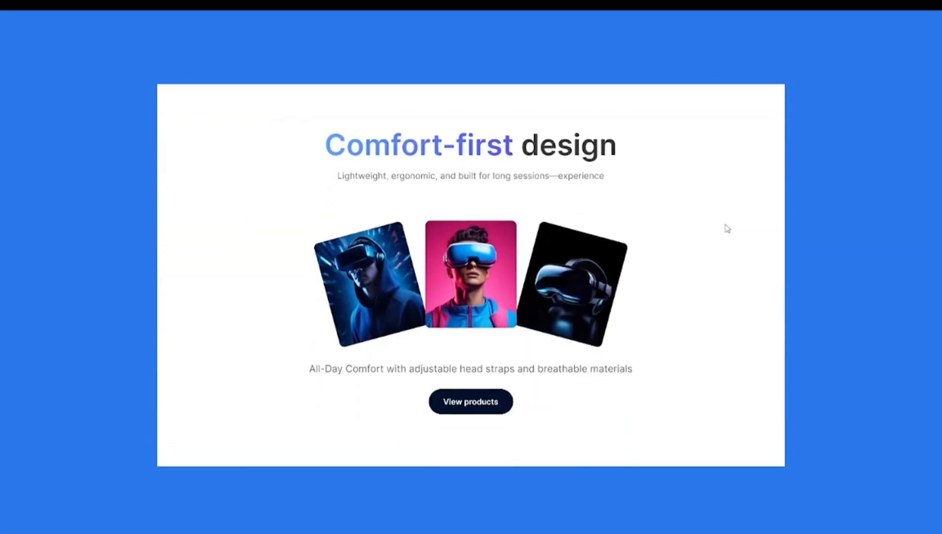
scroll(702, 233, up, 2)
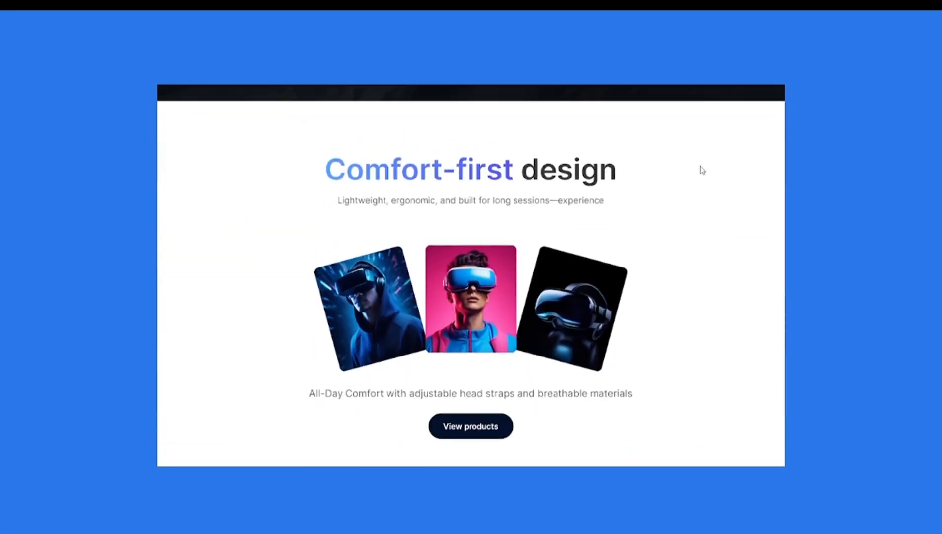
scroll(695, 246, up, 6)
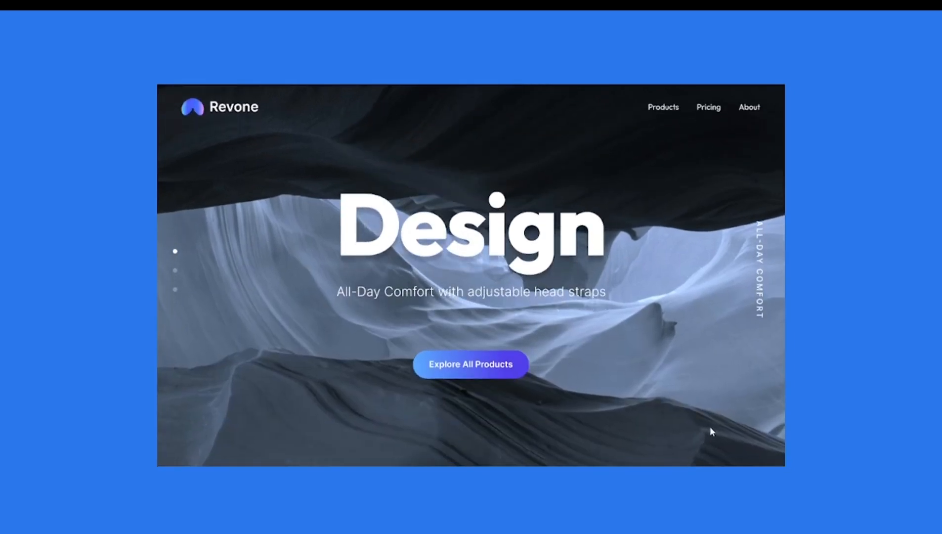
scroll(711, 426, down, 1)
scroll(710, 421, down, 5)
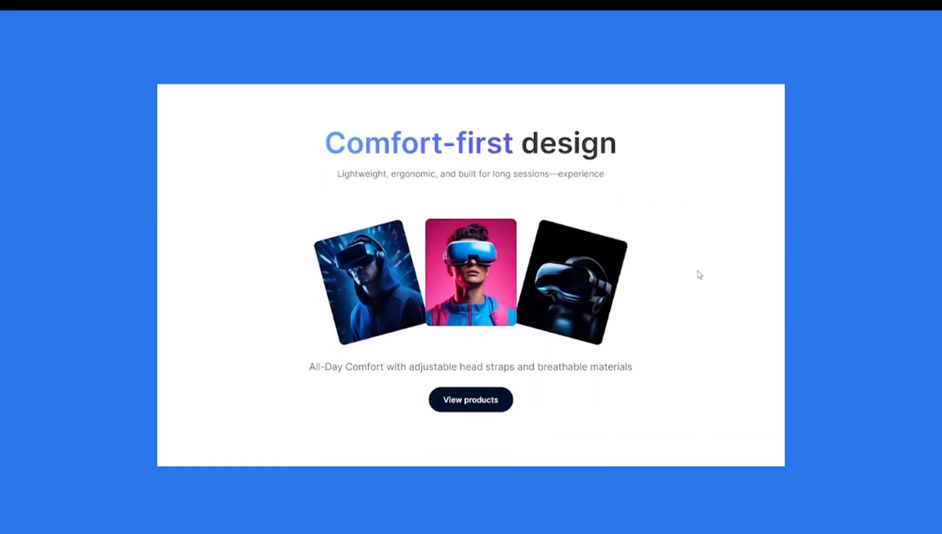
scroll(717, 195, up, 5)
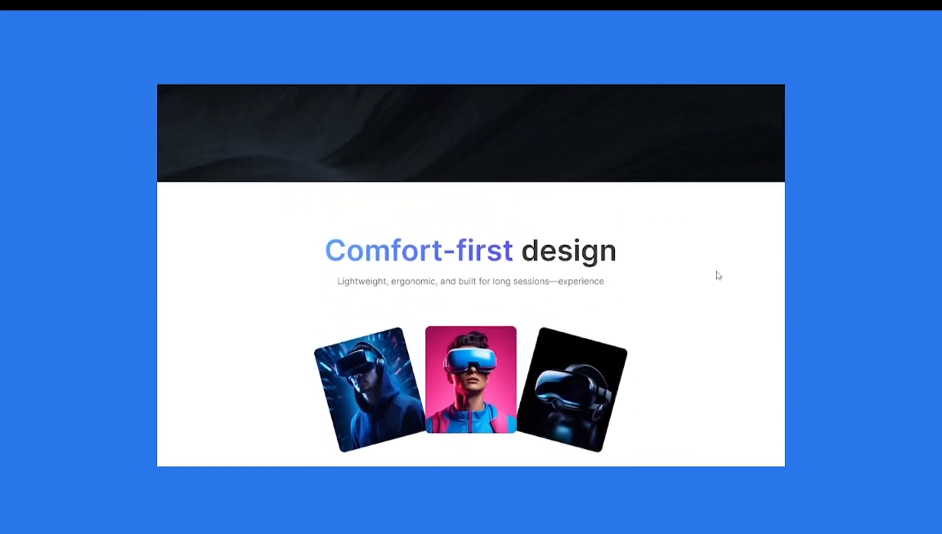
scroll(719, 386, up, 5)
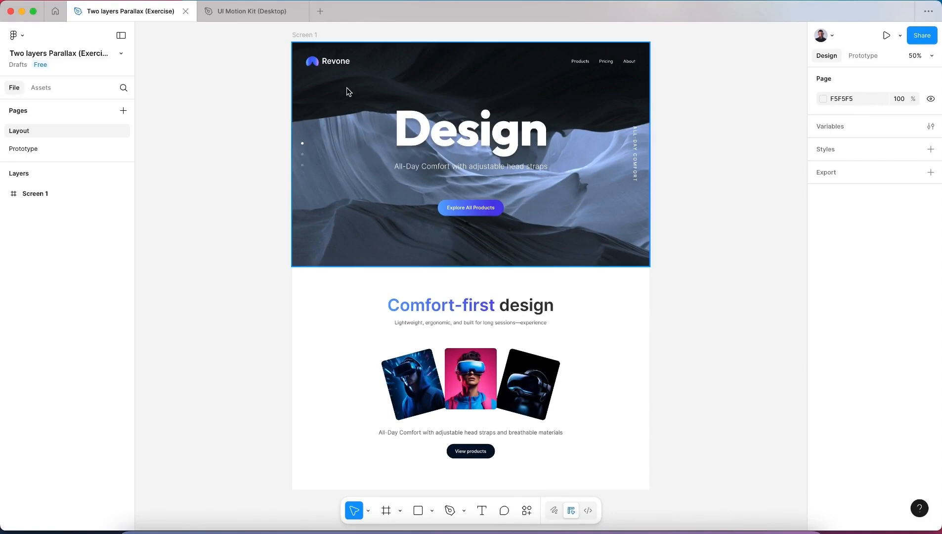
Switch to the UI Motion Kit (Desktop) file and look through its Index and 2, 3 and 4 Screens Parallax pages
click(262, 14)
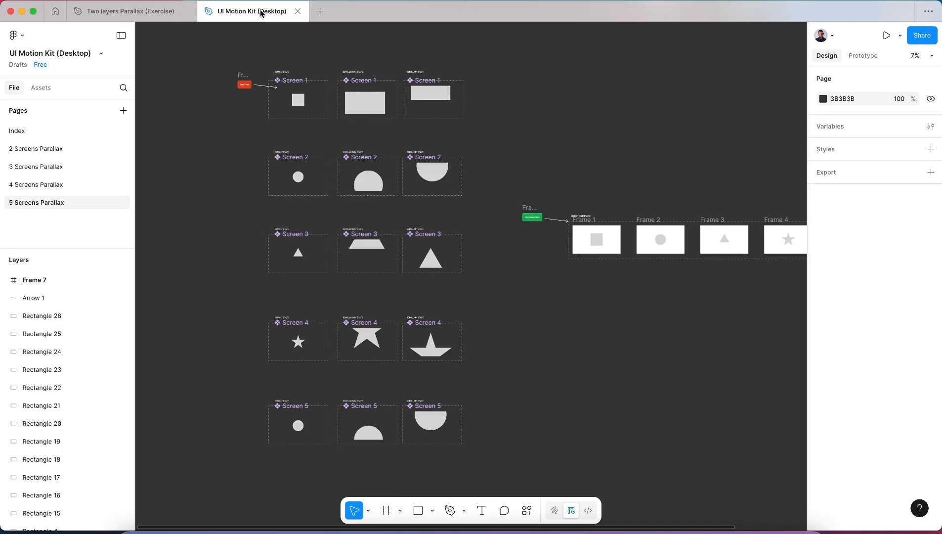
click(57, 134)
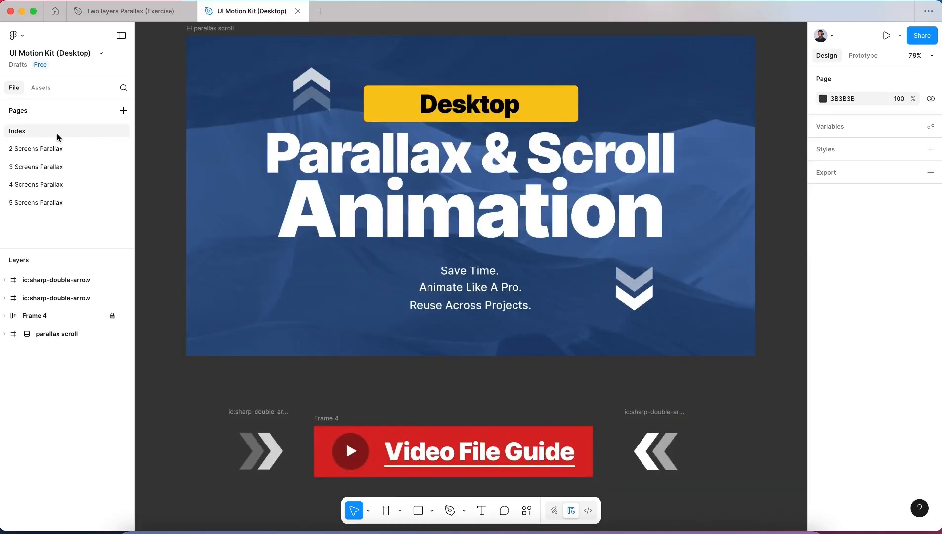
click(57, 149)
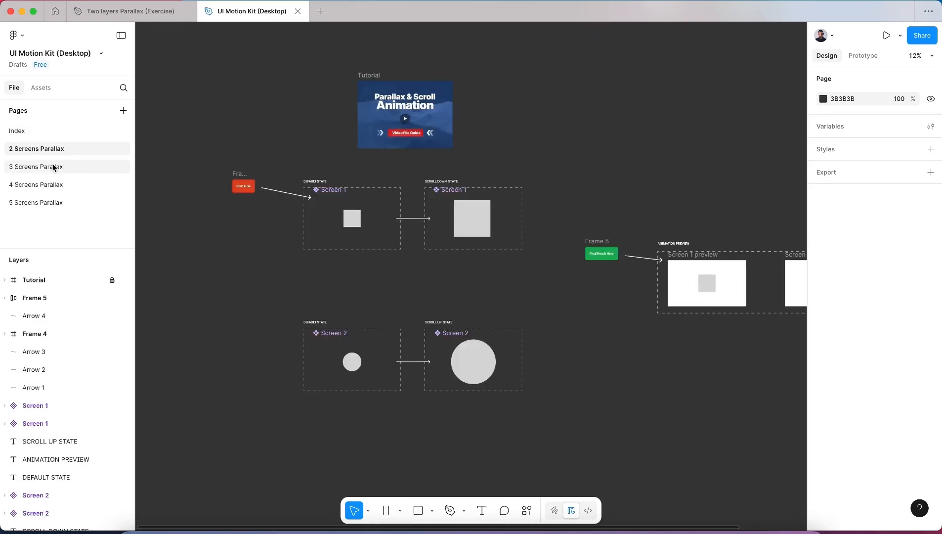
click(54, 167)
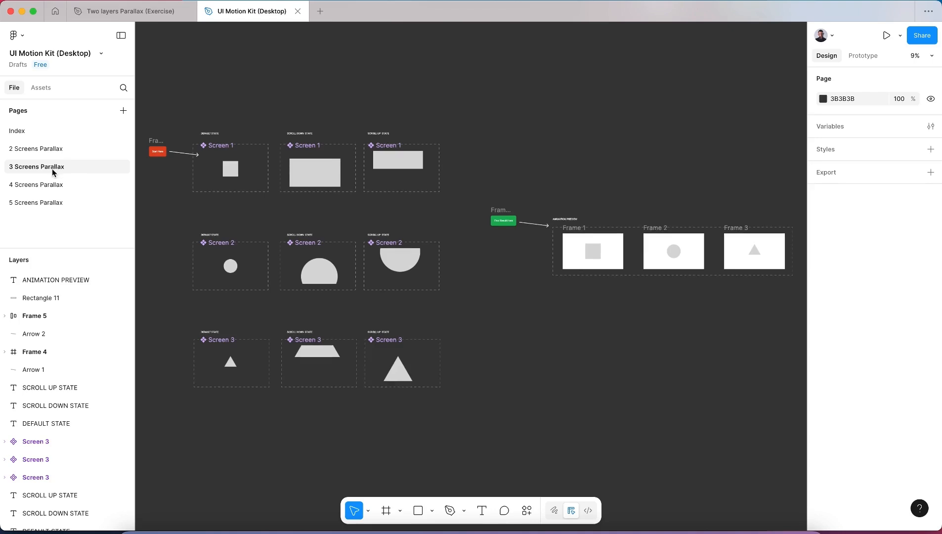
click(53, 180)
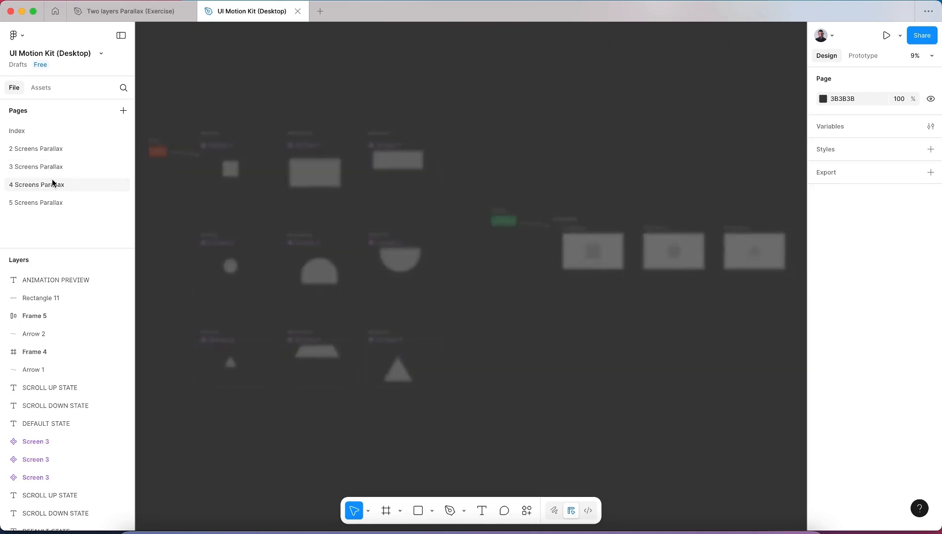
Return to the Two layers Parallax (Exercise) file and examine the hero and Feature sections of Screen 1 on the Layout page
click(146, 19)
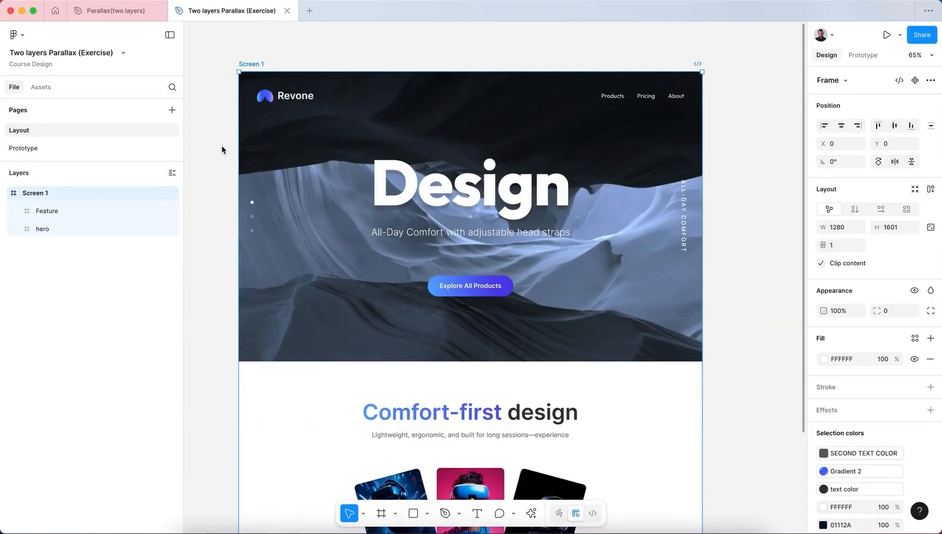
scroll(222, 145, down, 1)
scroll(221, 145, left, 1)
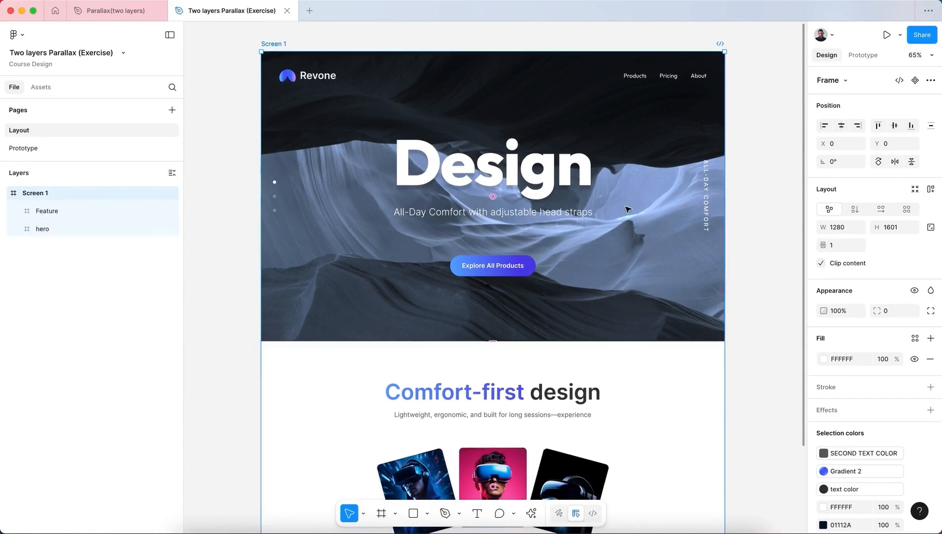
scroll(627, 210, down, 1)
scroll(626, 210, right, 1)
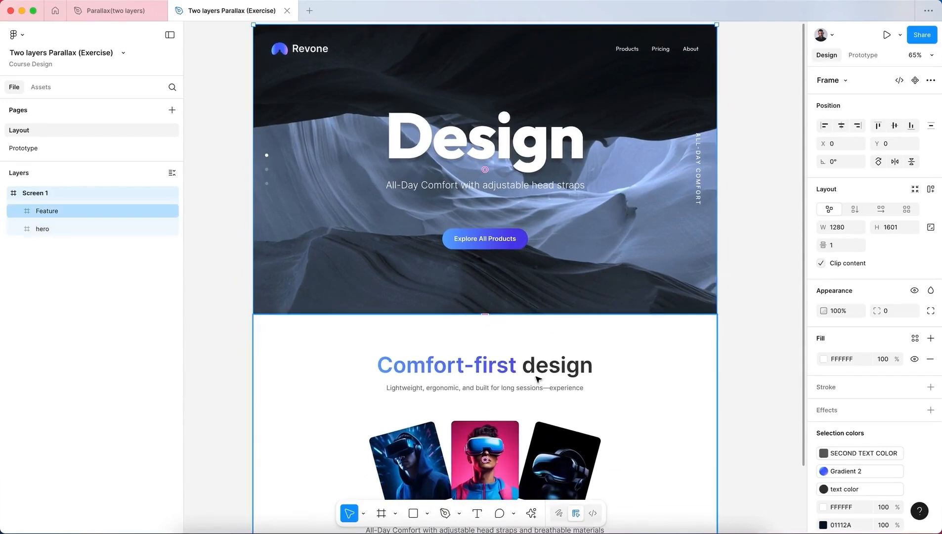
scroll(514, 396, down, 2)
scroll(508, 421, up, 3)
scroll(509, 421, right, 1)
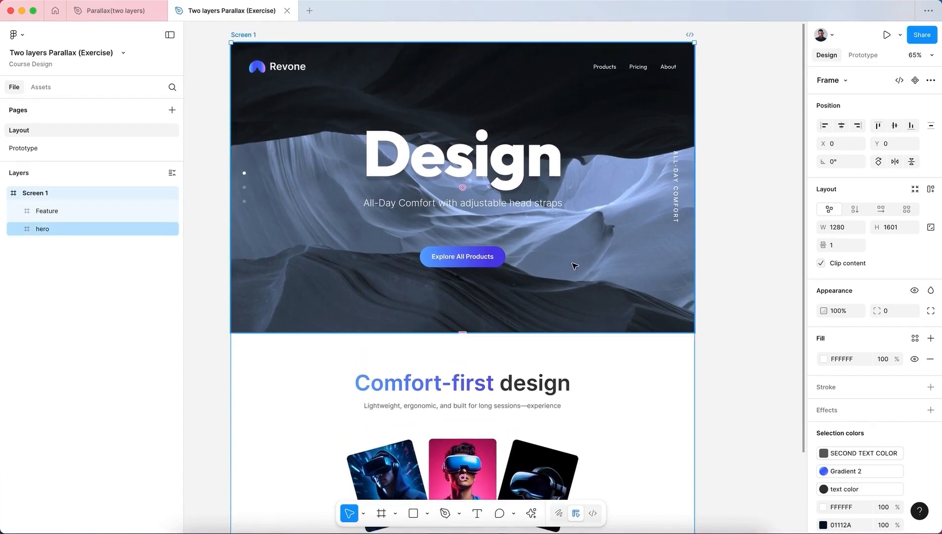
click(572, 263)
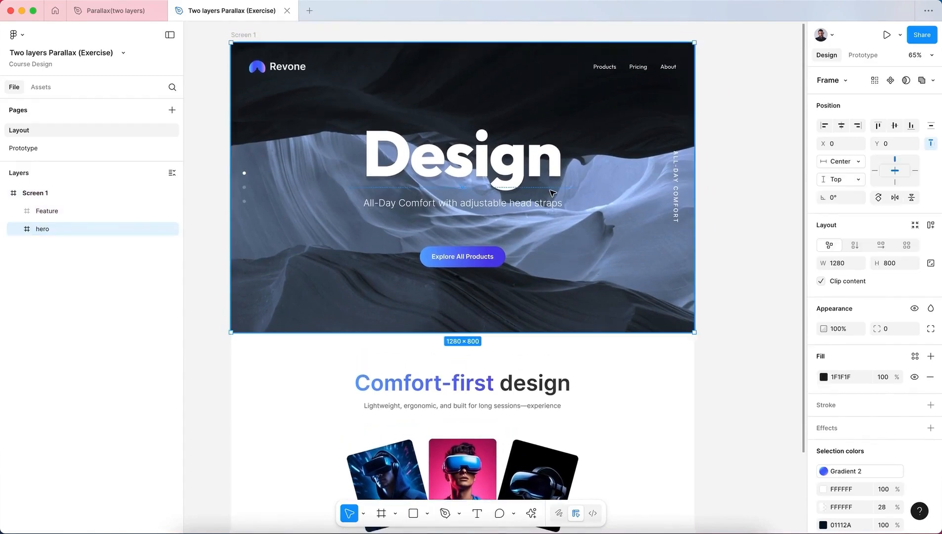
scroll(552, 193, down, 3)
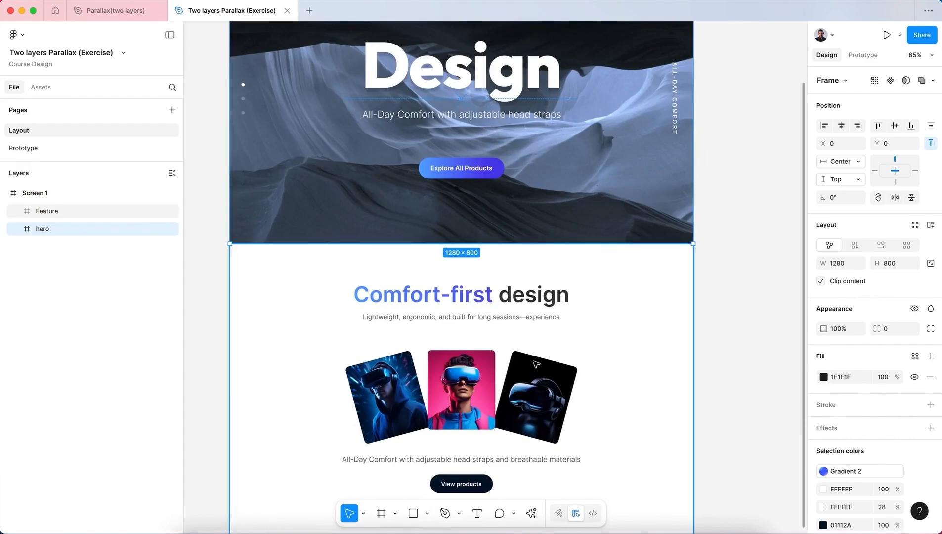
scroll(536, 363, up, 4)
scroll(536, 364, left, 1)
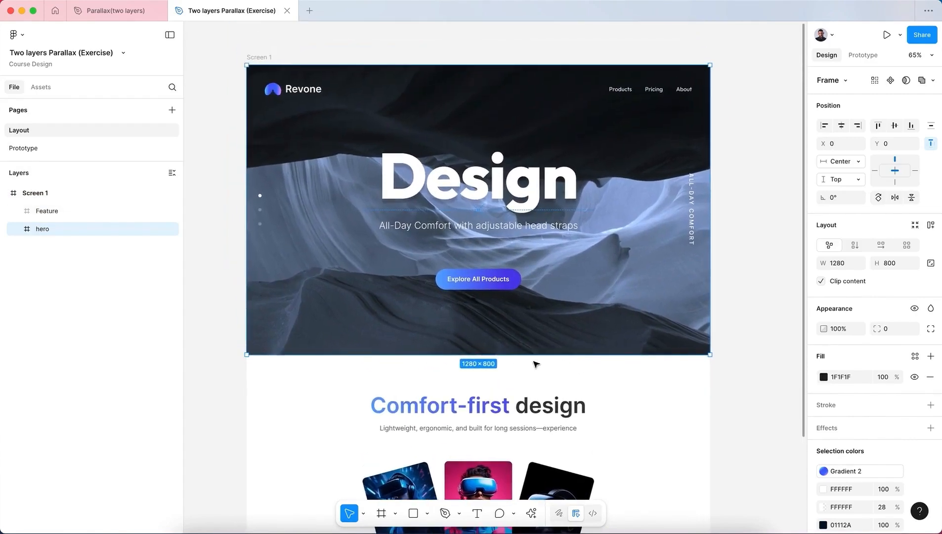
scroll(607, 295, up, 1)
scroll(607, 295, right, 1)
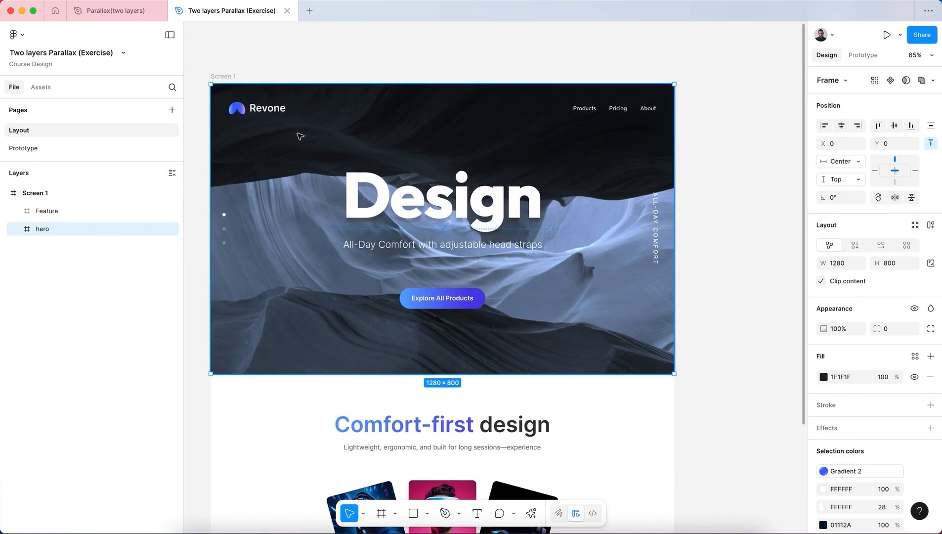
Copy the Screen 1 frame from the Layout page and paste it onto the Prototype page
click(226, 77)
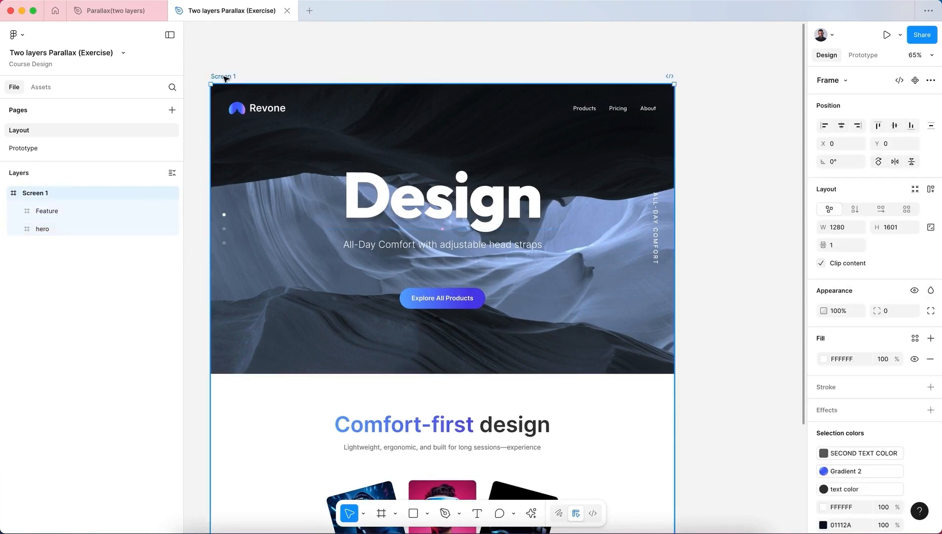
click(52, 150)
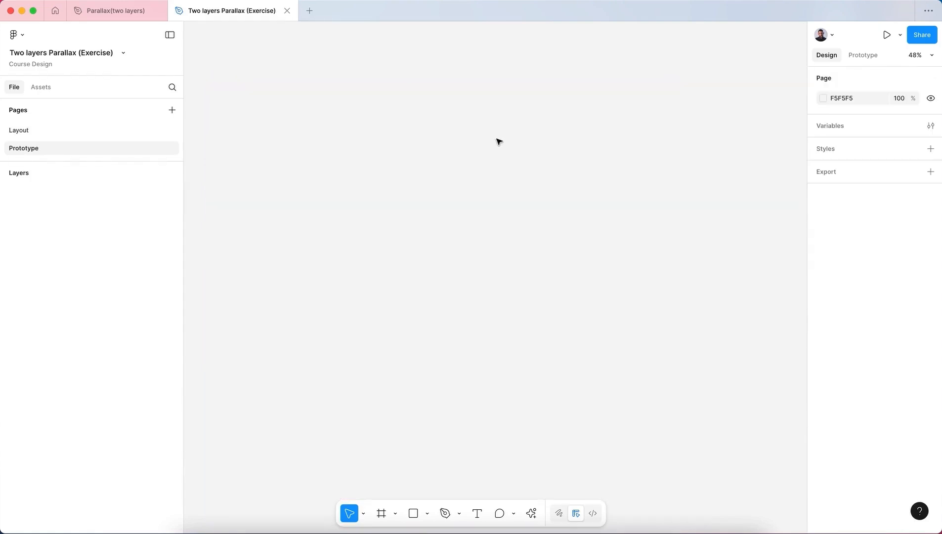
key(super+v)
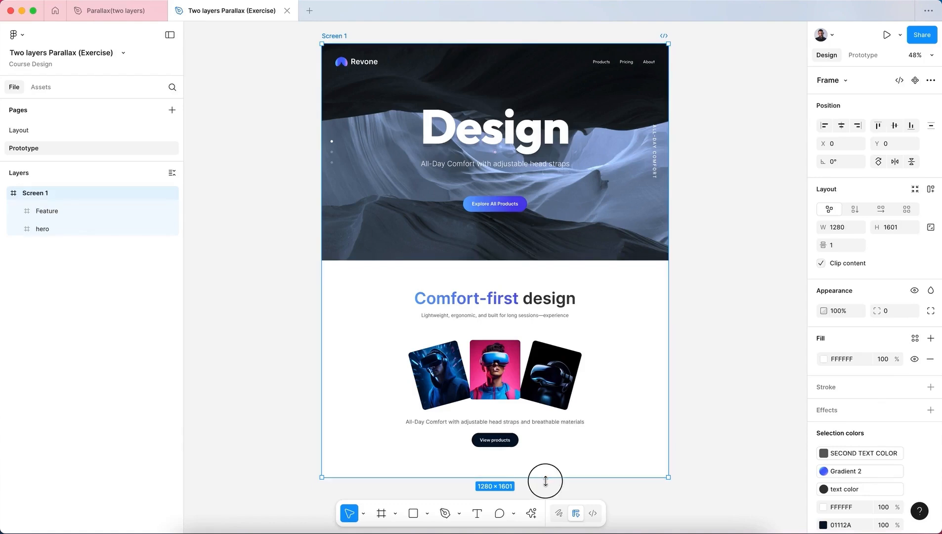
Shorten the pasted Screen 1 frame from its lower edge to a height of 800 so only the hero section shows
drag(544, 478, 560, 260)
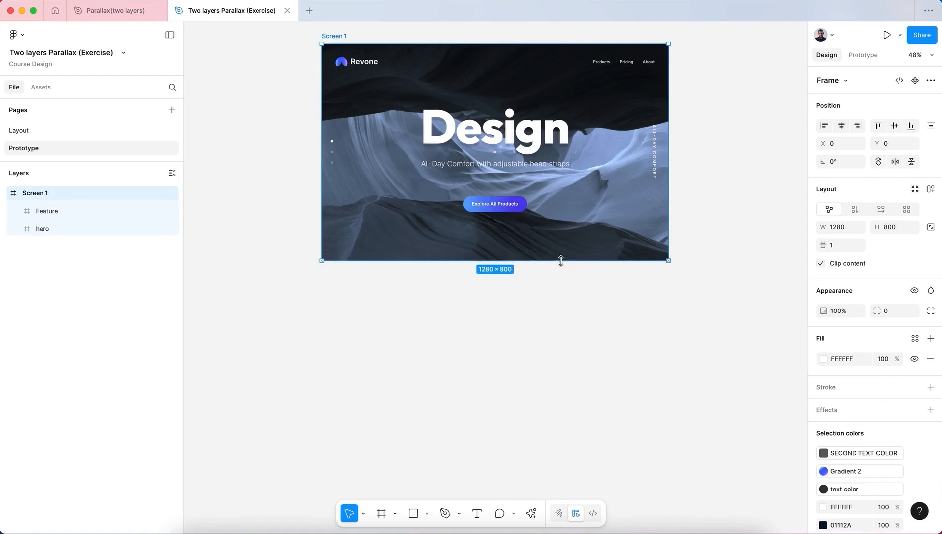
click(887, 227)
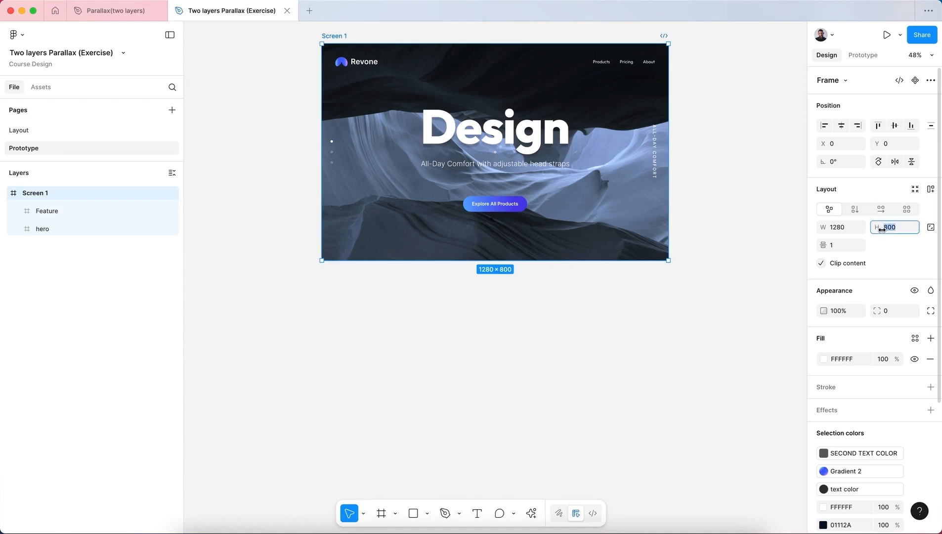
click(635, 375)
Preview Screen 1 within the editor, enlarge the preview window to check the hero, and close the preview
scroll(635, 376, up, 3)
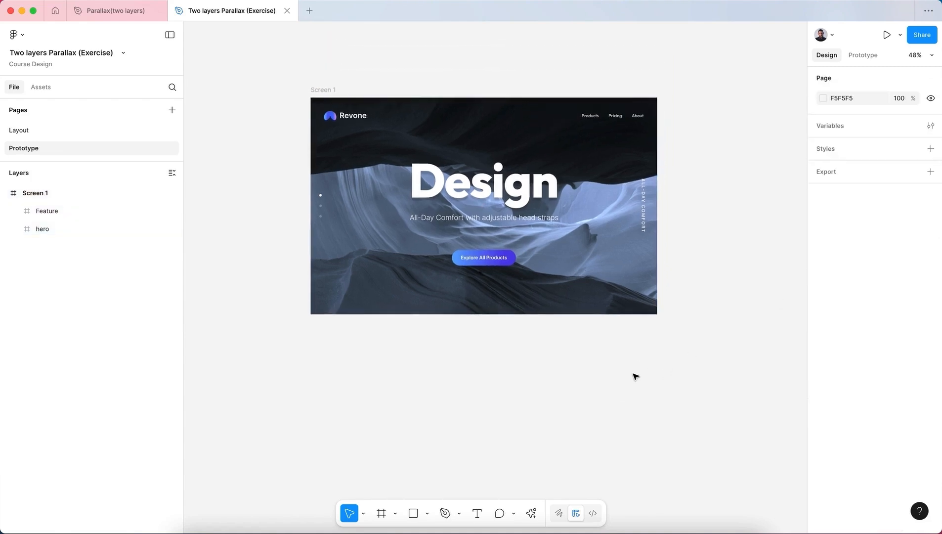
scroll(393, 342, up, 3)
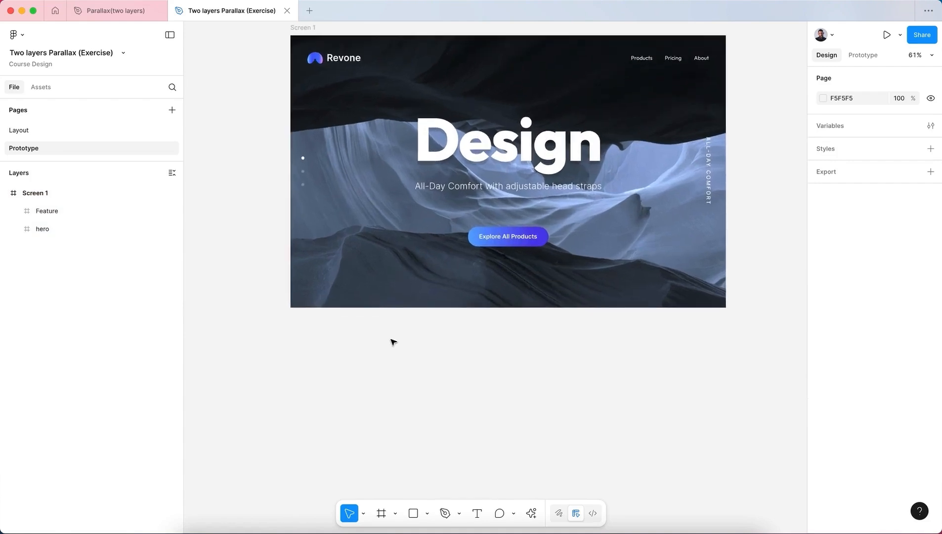
scroll(393, 342, up, 3)
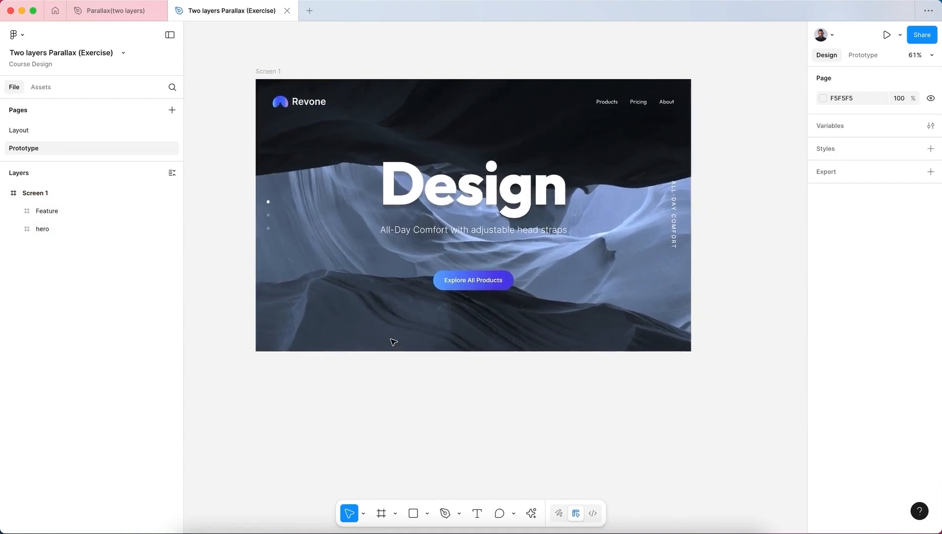
click(274, 75)
click(900, 35)
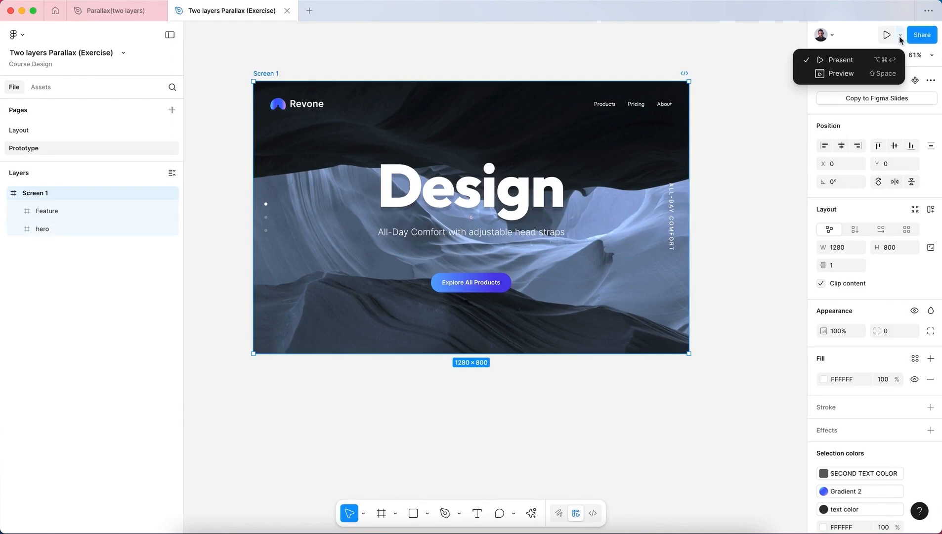
click(840, 73)
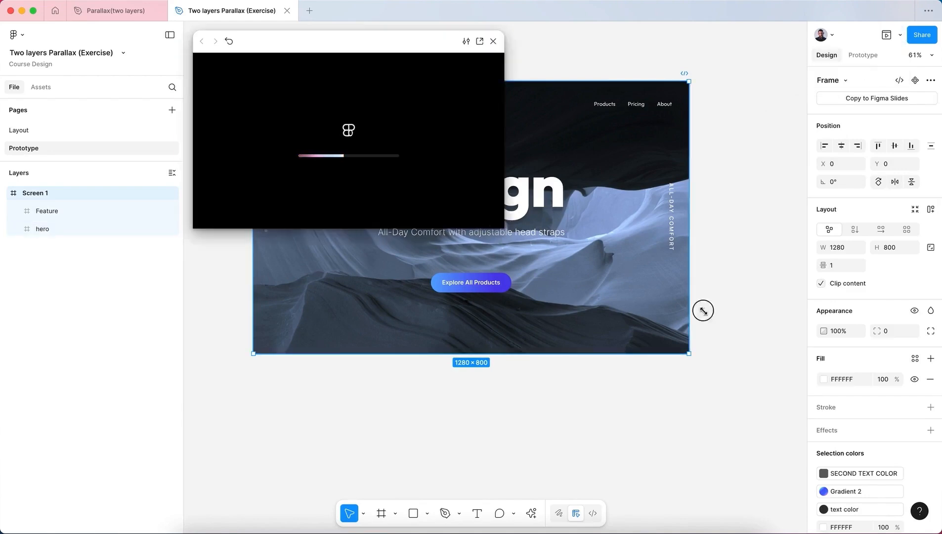
drag(703, 310, 787, 410)
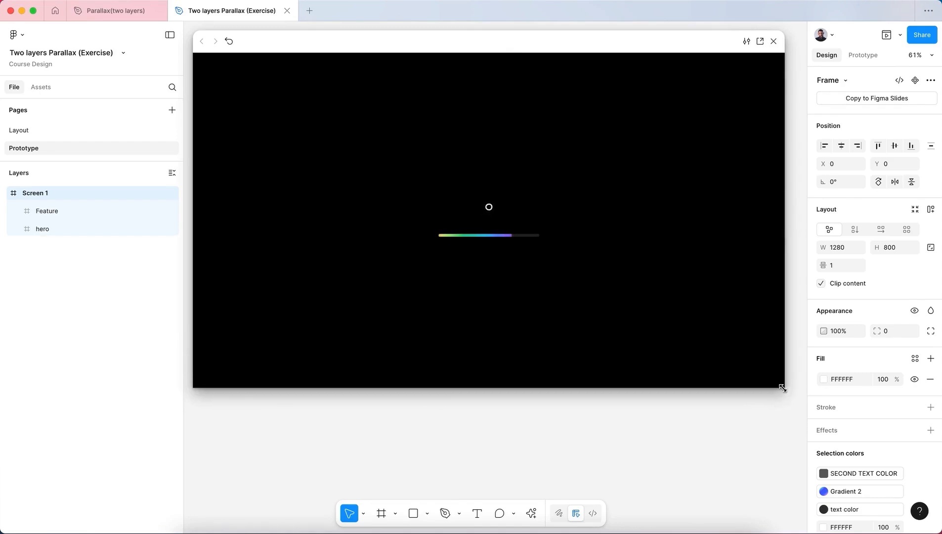
drag(782, 386, 790, 402)
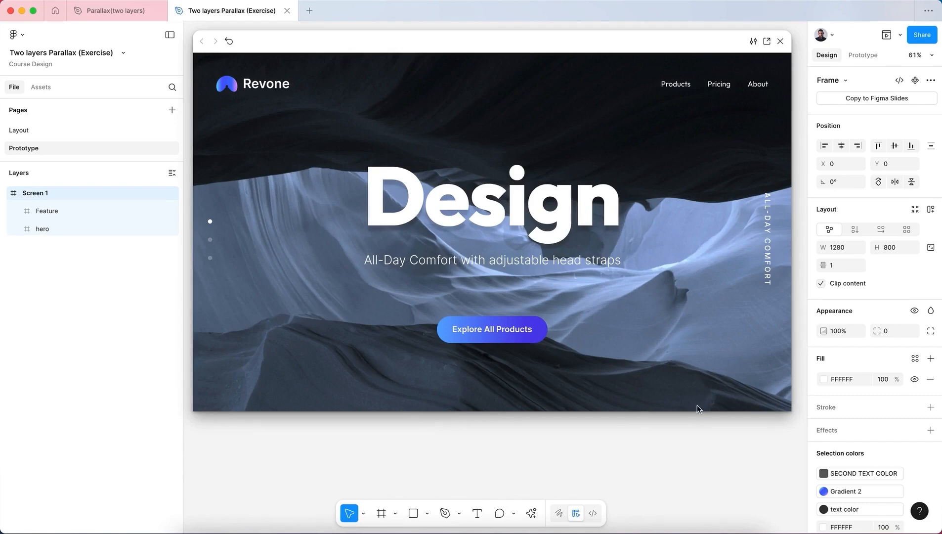
drag(697, 408, 701, 512)
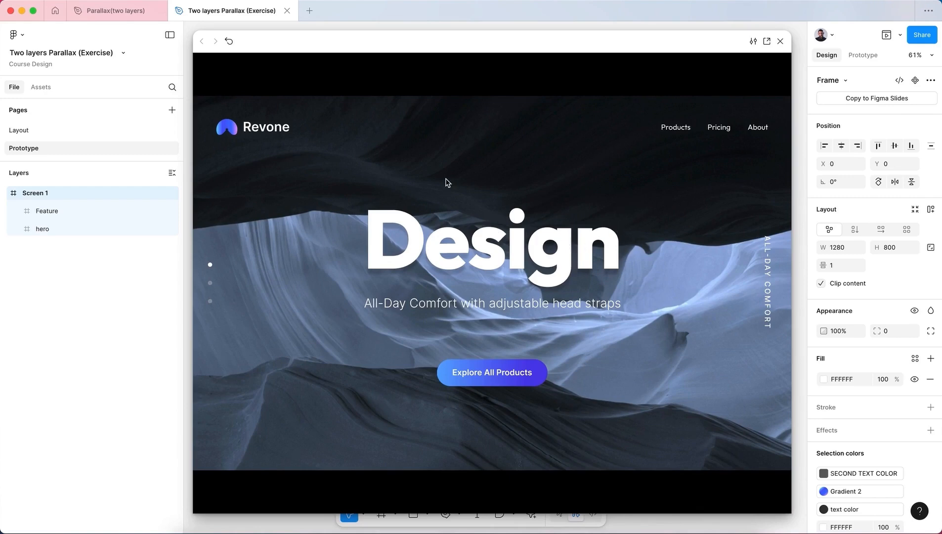
click(641, 278)
click(780, 41)
click(764, 117)
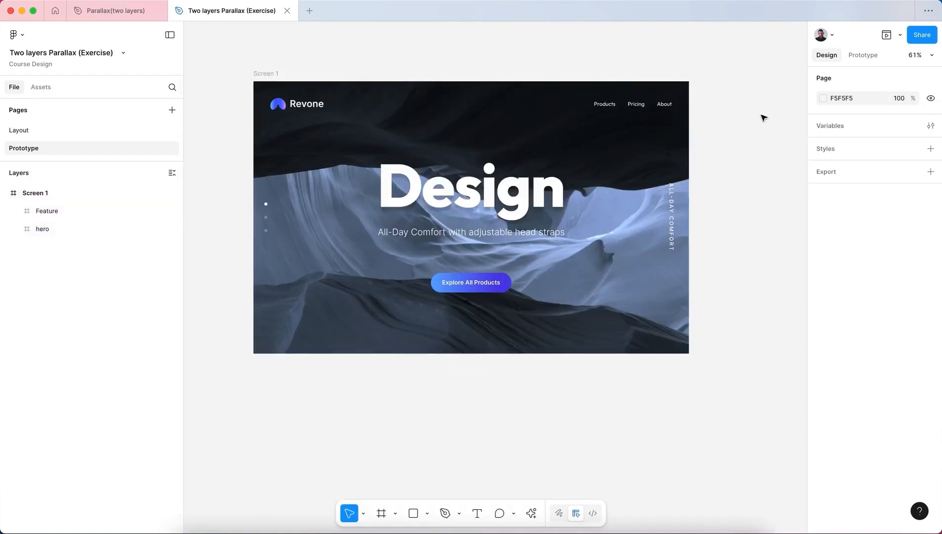
Duplicate the Screen 1 frame and shift the copy slightly right to X 1382 to widen the gap between the two screens
scroll(764, 117, down, 3)
scroll(764, 117, right, 3)
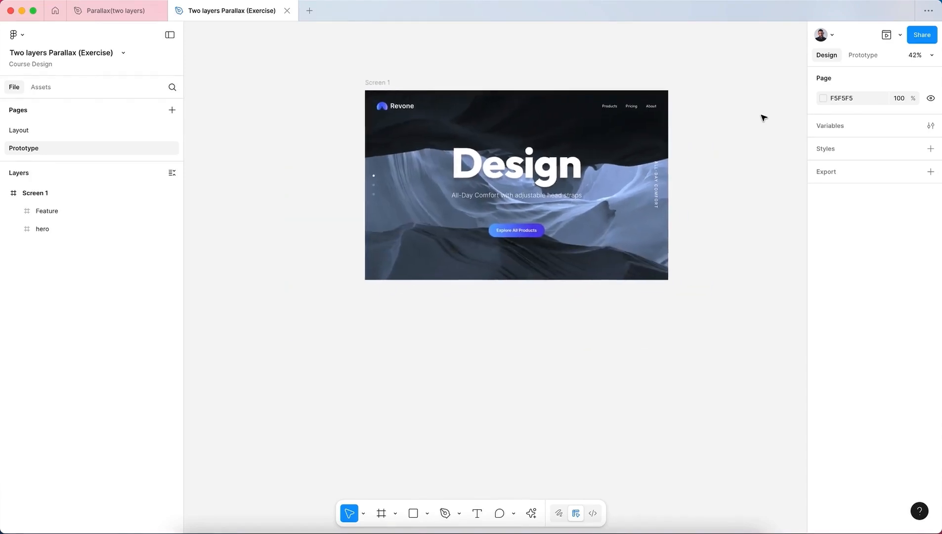
click(333, 74)
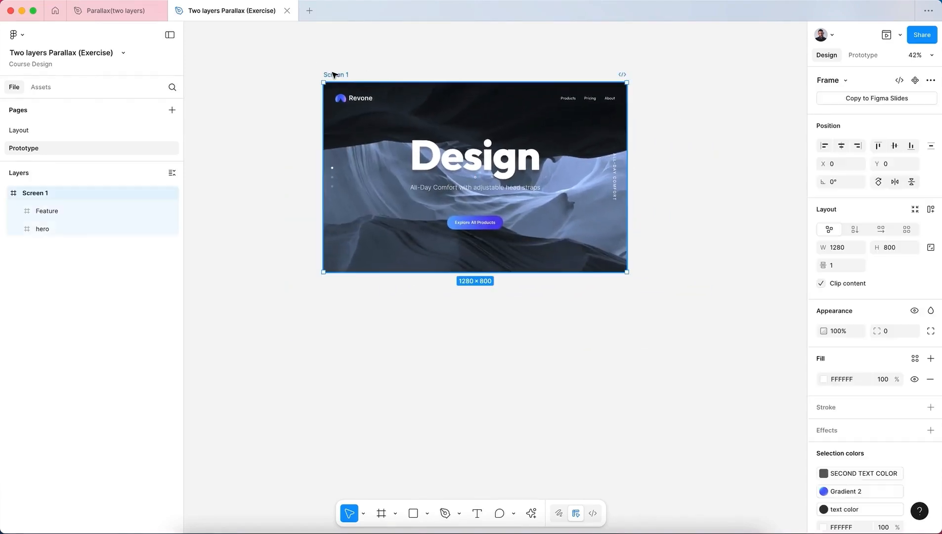
key(super+d)
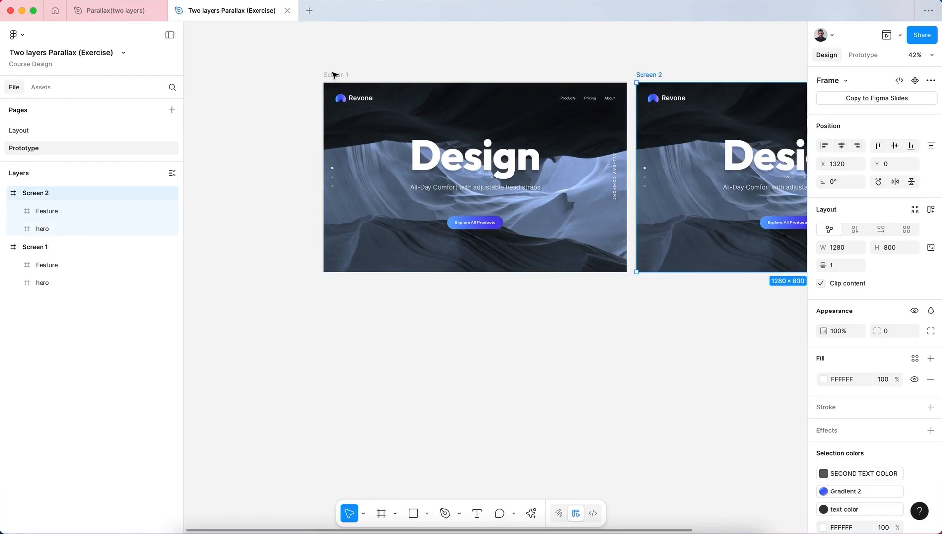
scroll(602, 105, right, 5)
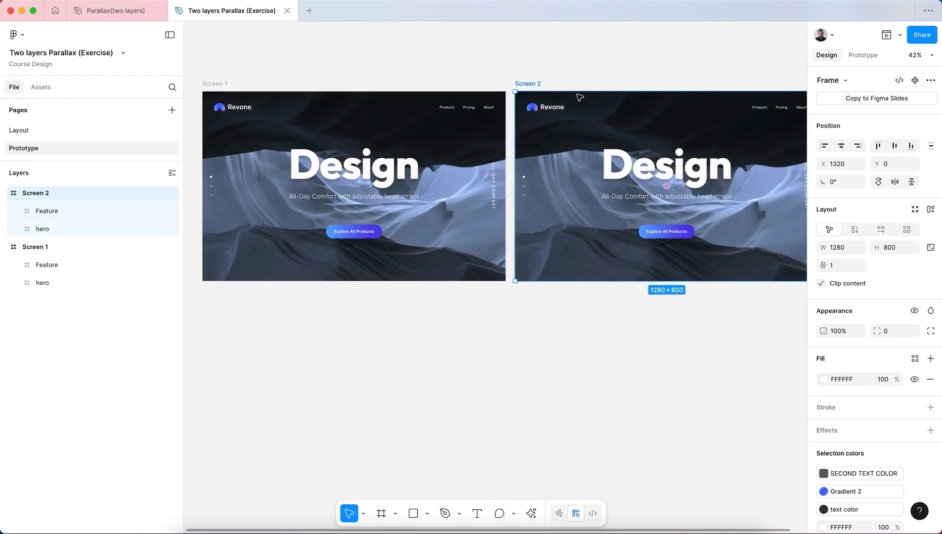
click(531, 85)
drag(533, 85, 540, 85)
click(490, 69)
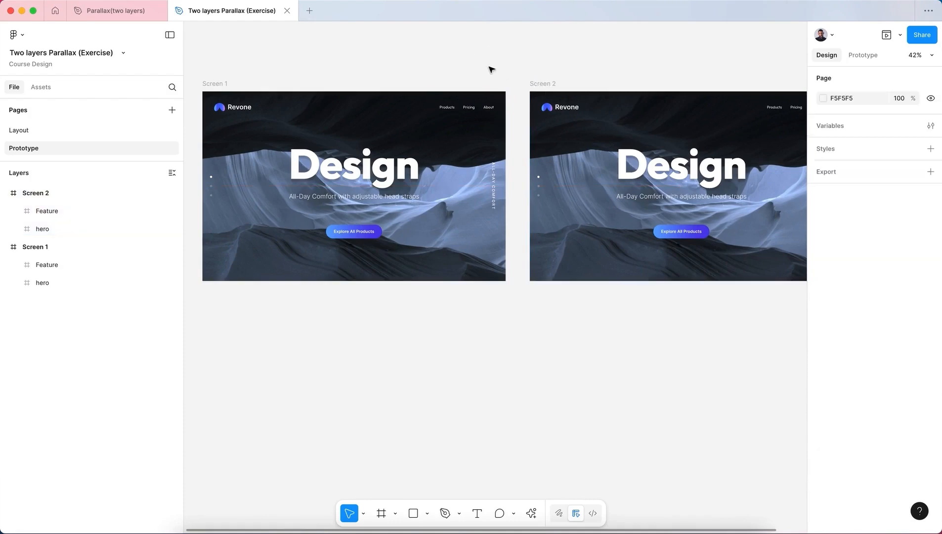
scroll(500, 67, left, 2)
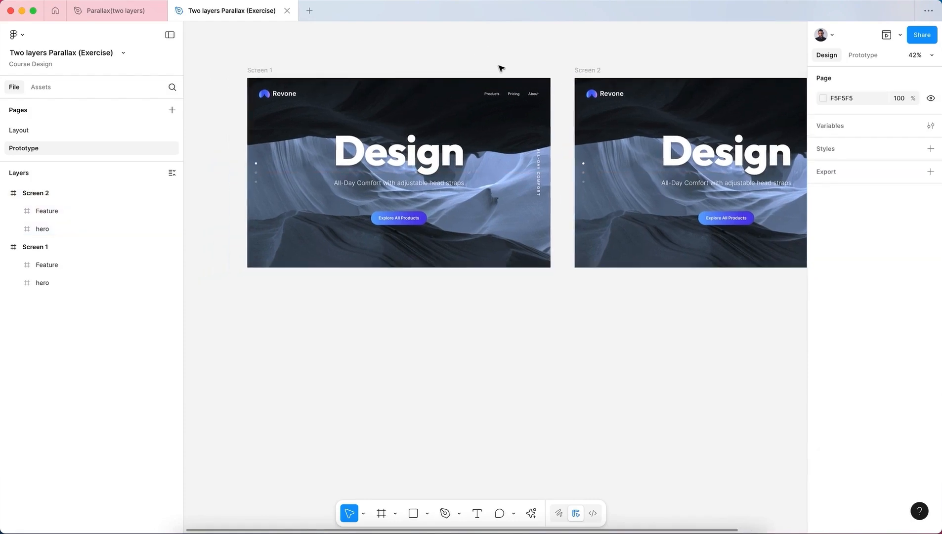
Turn off Clip content on the Screen 1 frame to reveal the Feature section below the hero
click(497, 142)
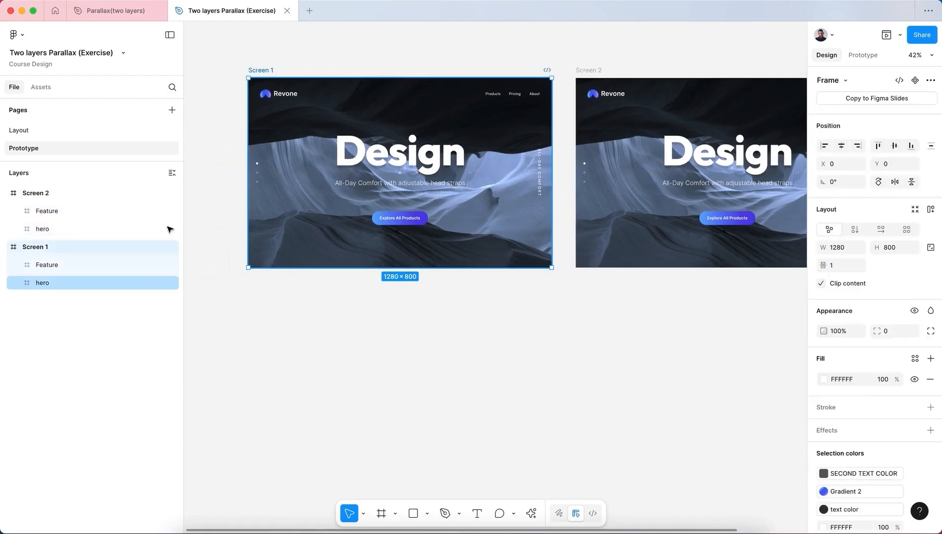
click(71, 270)
click(257, 73)
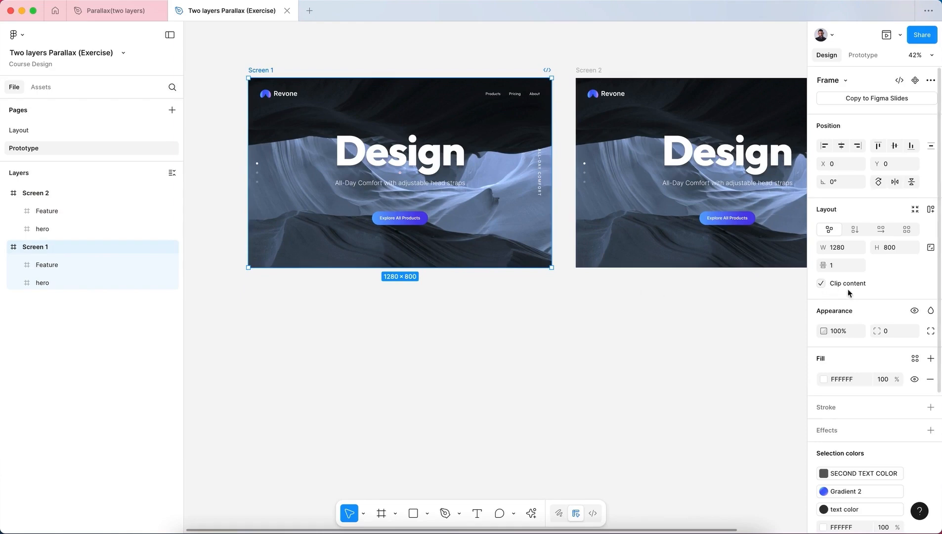
click(821, 284)
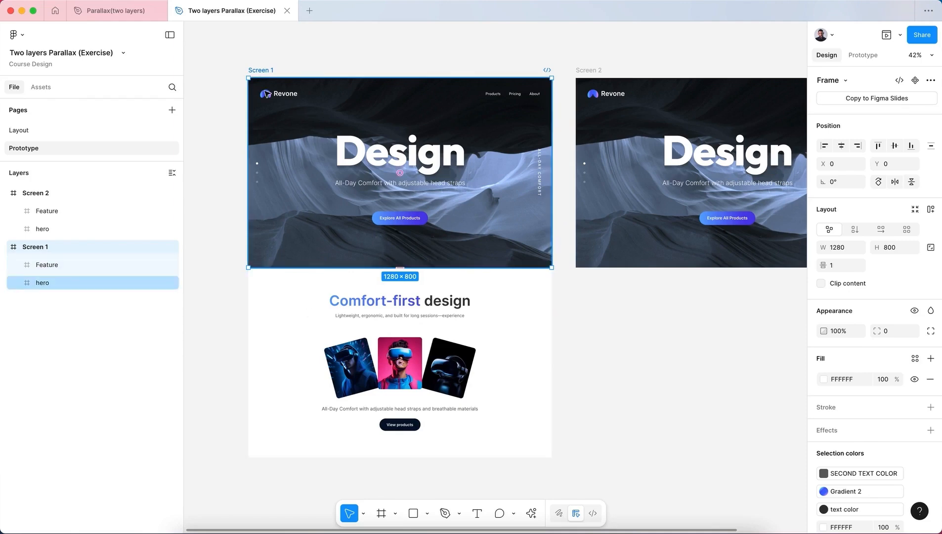
Check the extent of the hero and Feature frames inside Screen 1, and turn off Clip content on the hero frame
click(59, 283)
click(63, 265)
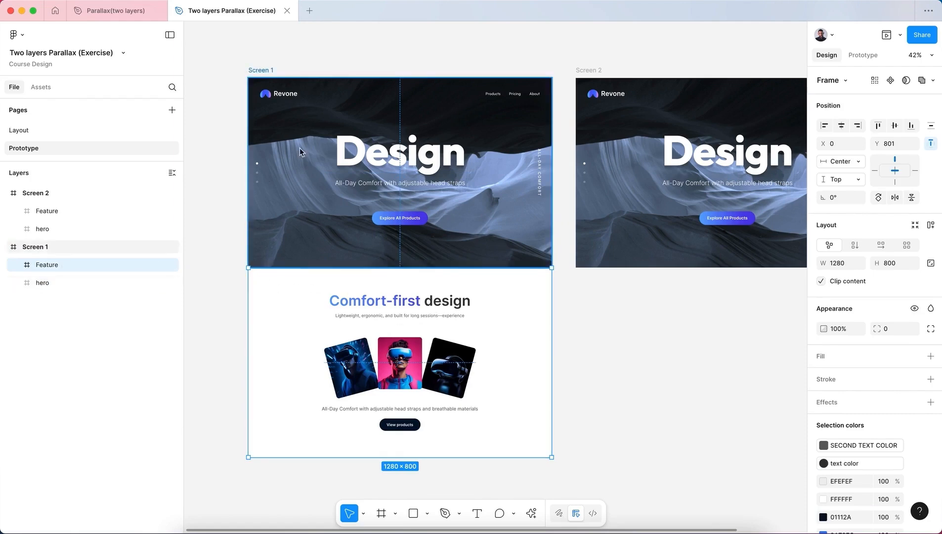
click(107, 280)
click(99, 266)
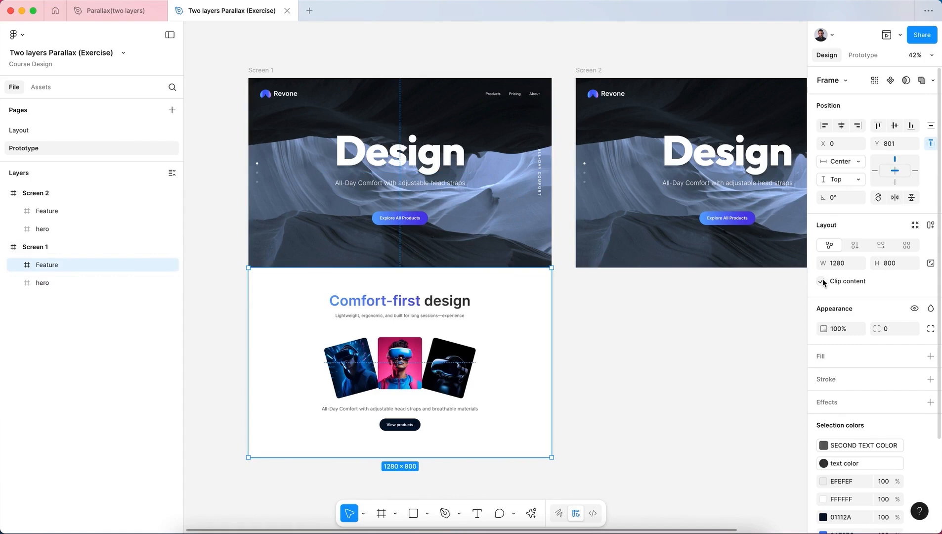
click(116, 283)
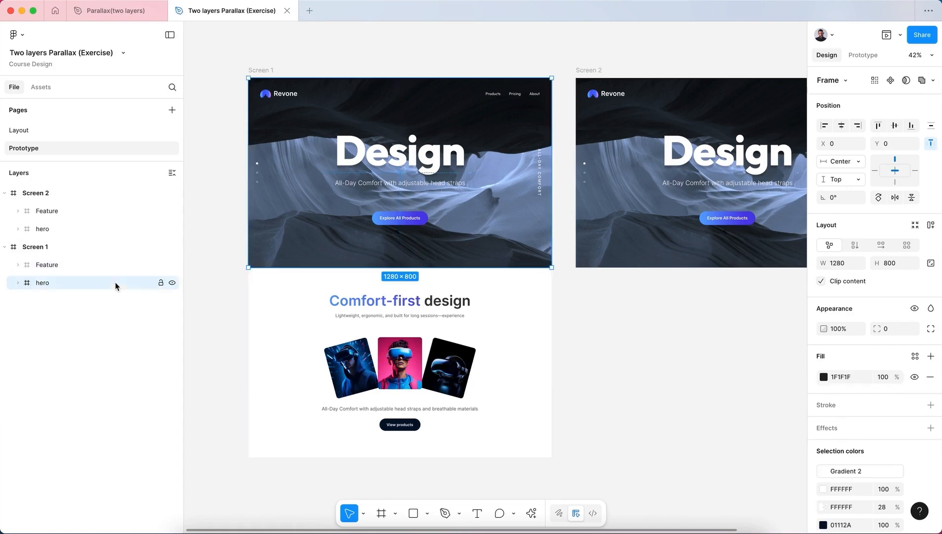
click(820, 282)
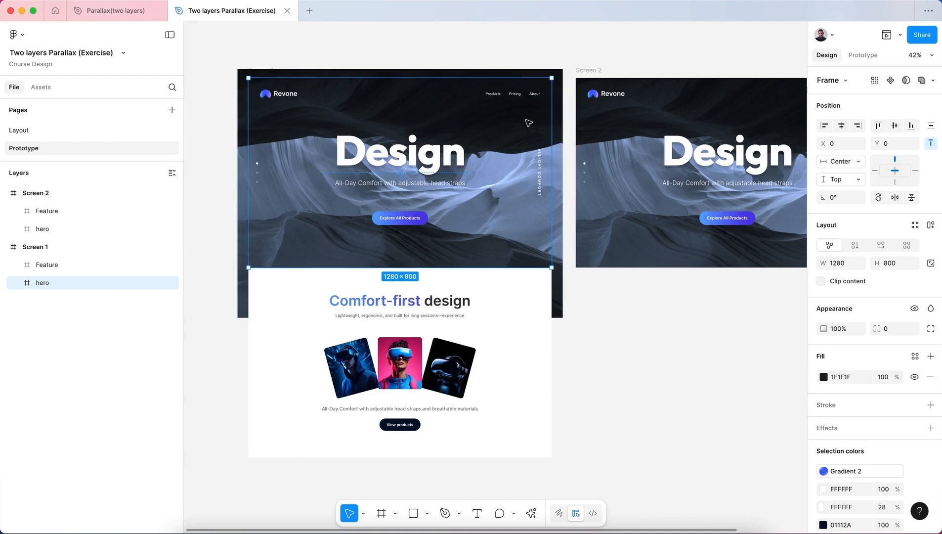
click(612, 378)
scroll(611, 378, right, 5)
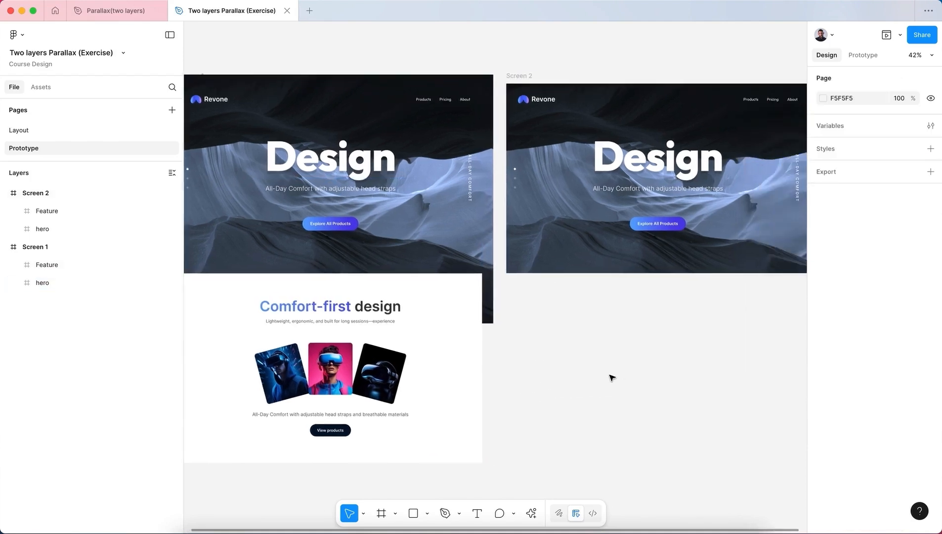
scroll(612, 378, left, 3)
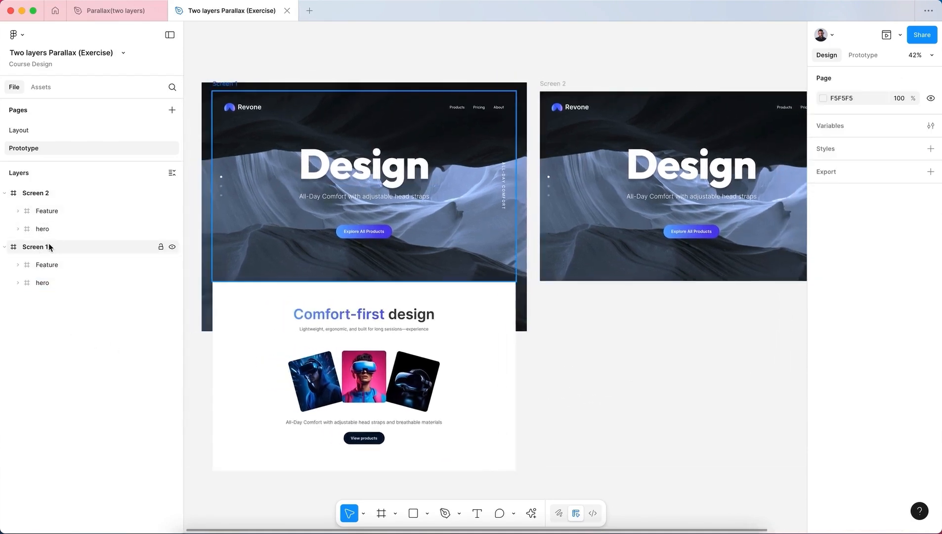
Turn Clip content back on for the Screen 1 frame
click(30, 247)
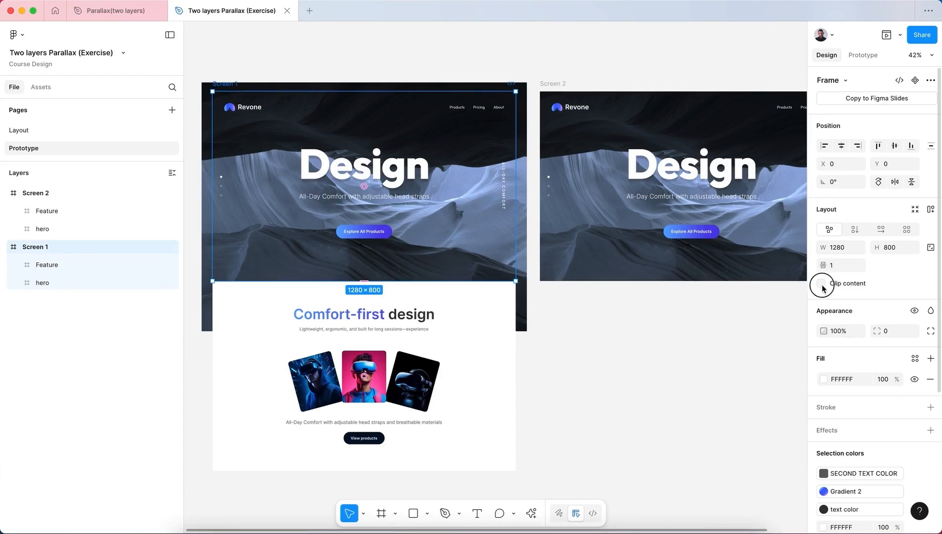
click(821, 284)
scroll(615, 338, right, 4)
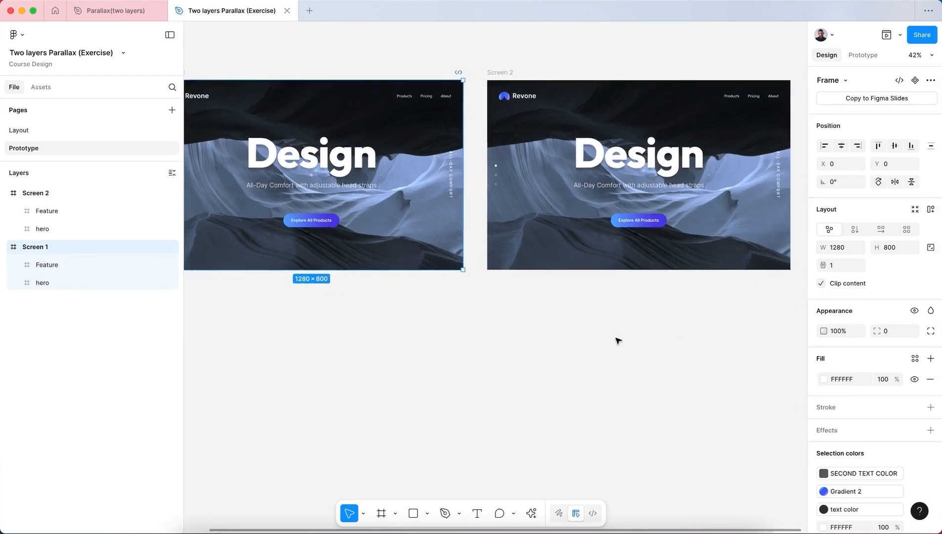
Turn off Clip content for the hero and Feature frames inside Screen 2
click(473, 70)
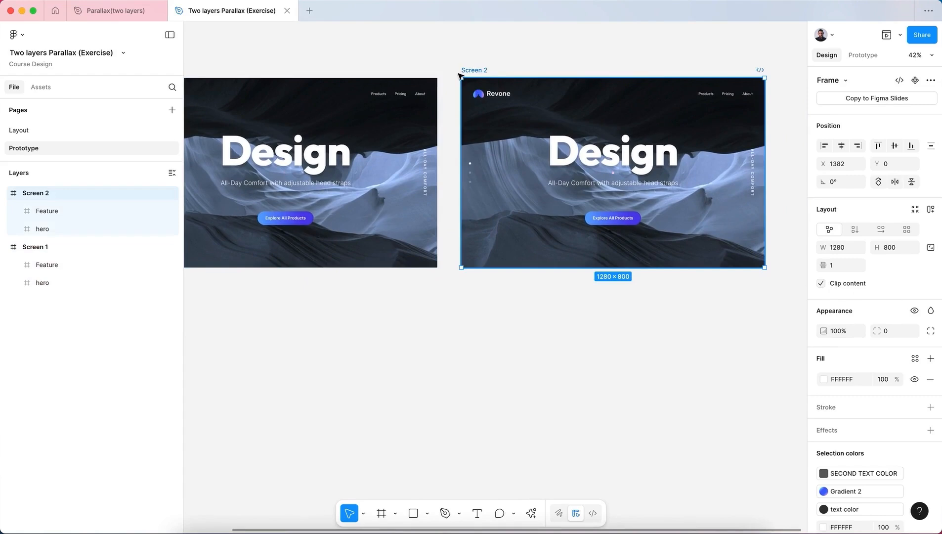
click(28, 213)
click(42, 229)
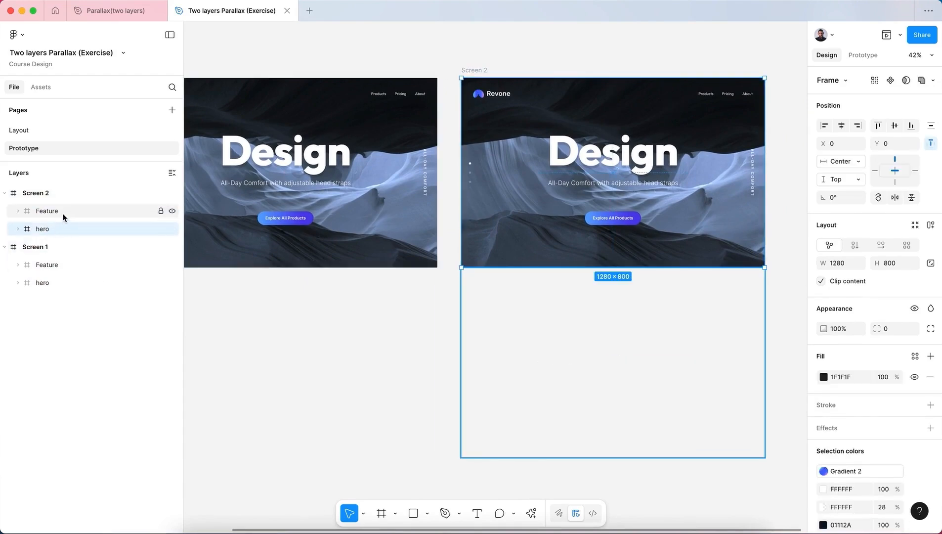
shift+click(64, 217)
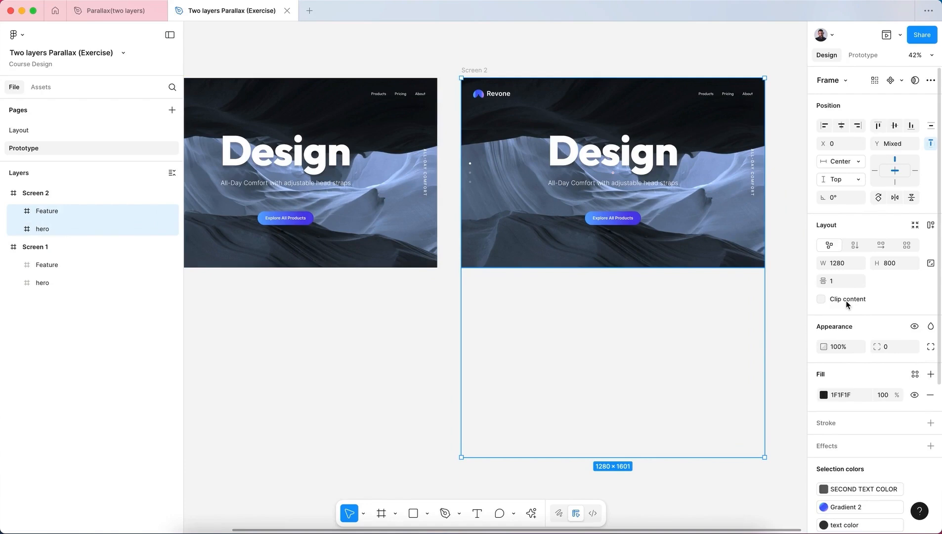
click(398, 334)
Examine Screen 1 and Screen 2 side by side as the start and end states of the parallax scroll
scroll(398, 333, left, 5)
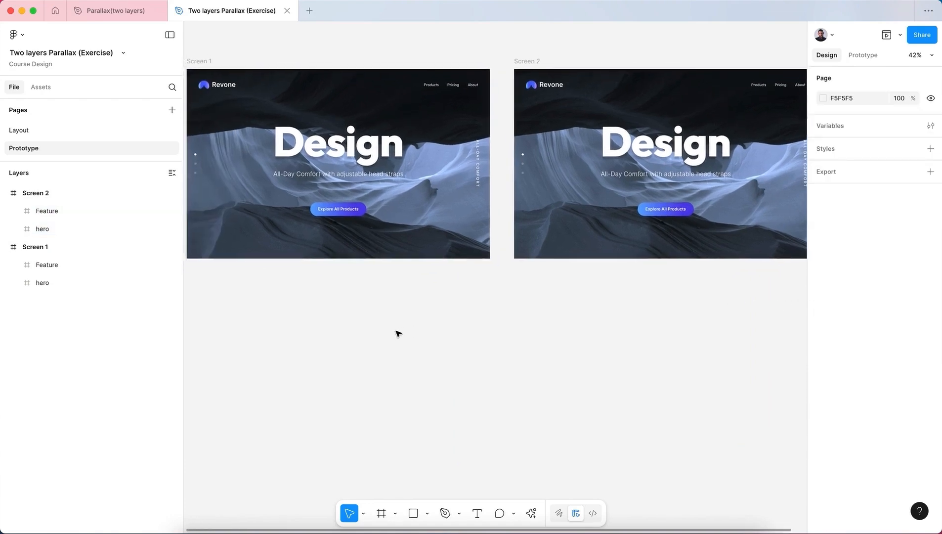
scroll(399, 334, left, 5)
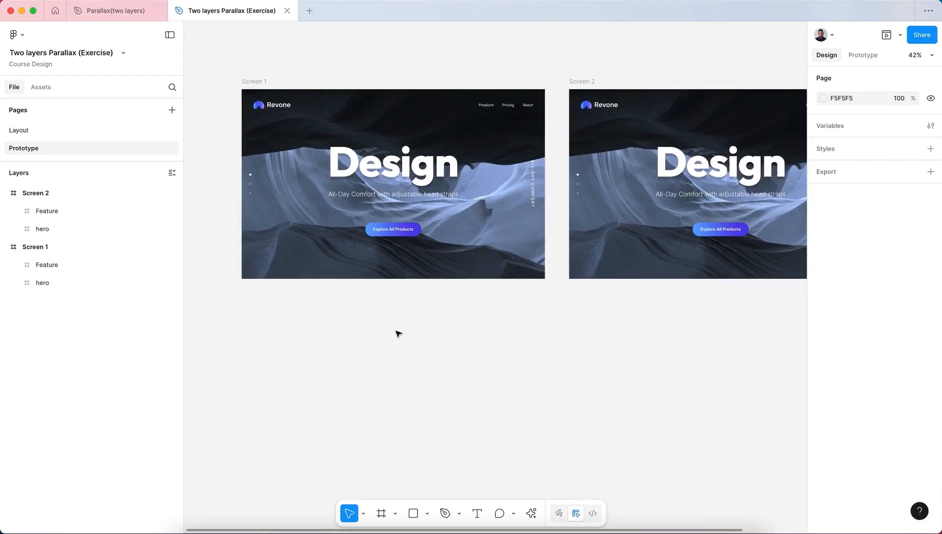
click(55, 249)
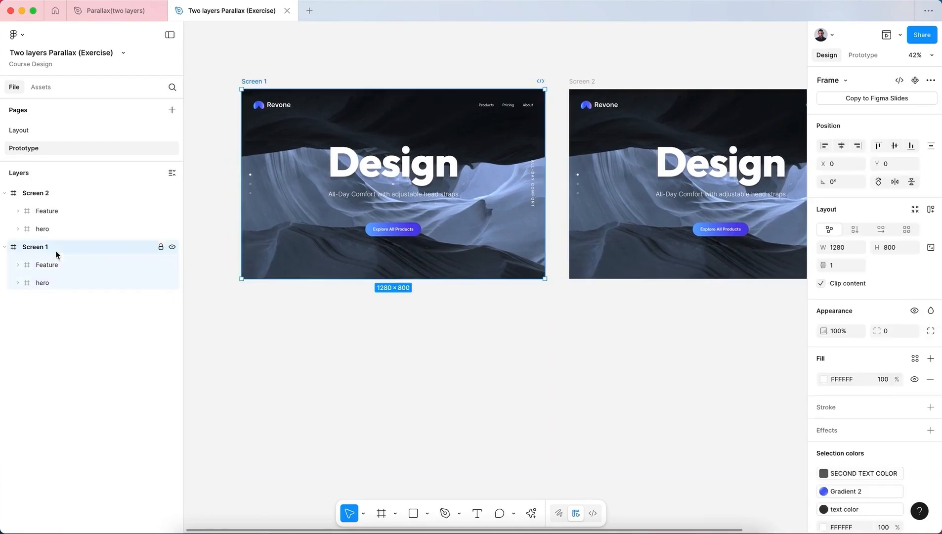
scroll(359, 354, left, 3)
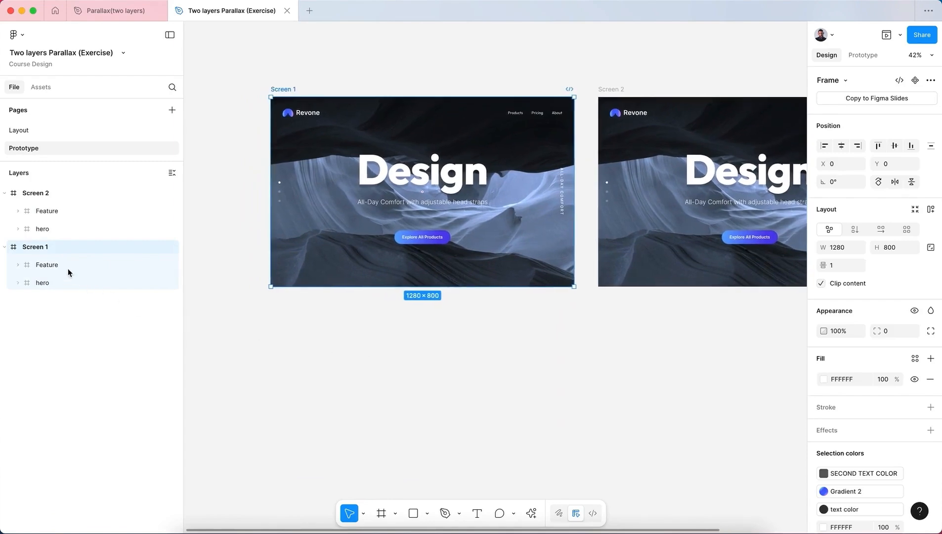
scroll(481, 307, right, 10)
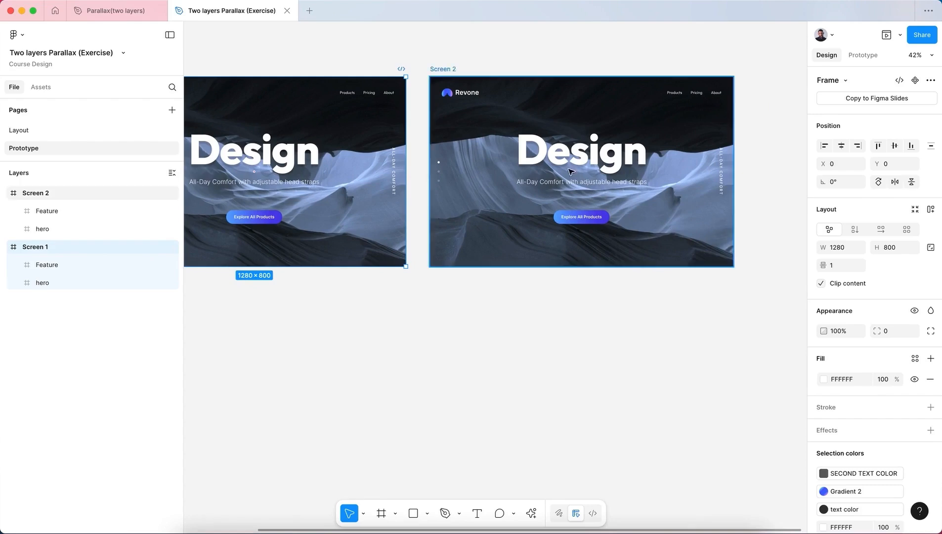
scroll(358, 181, left, 8)
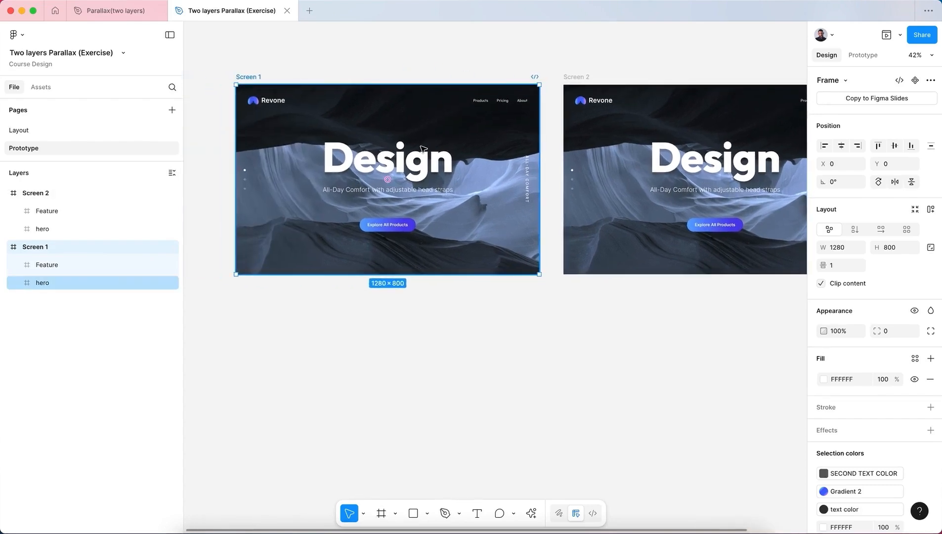
scroll(423, 149, up, 5)
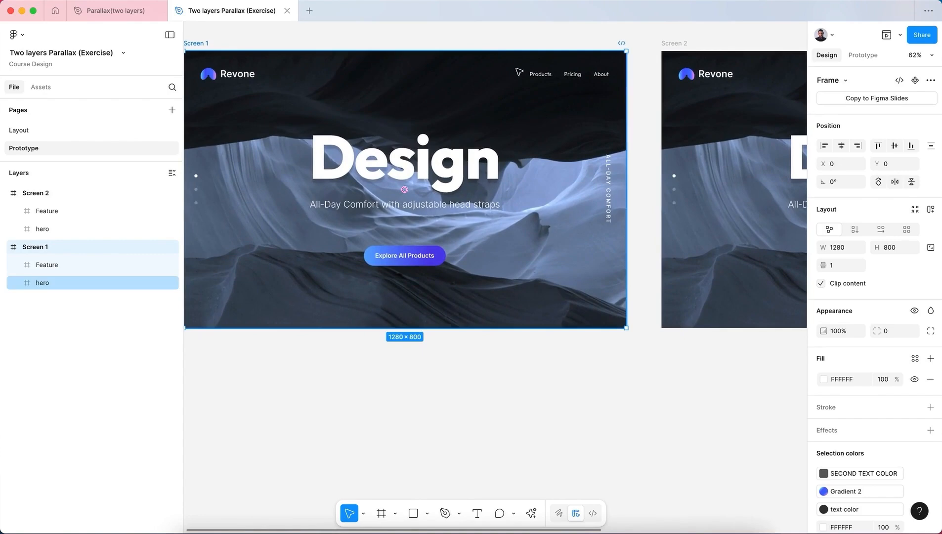
click(380, 365)
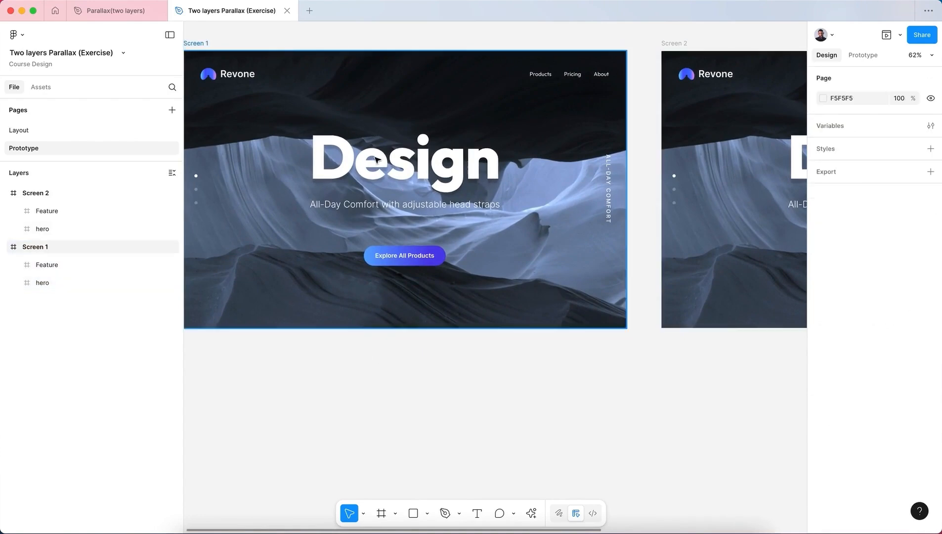
scroll(377, 159, left, 5)
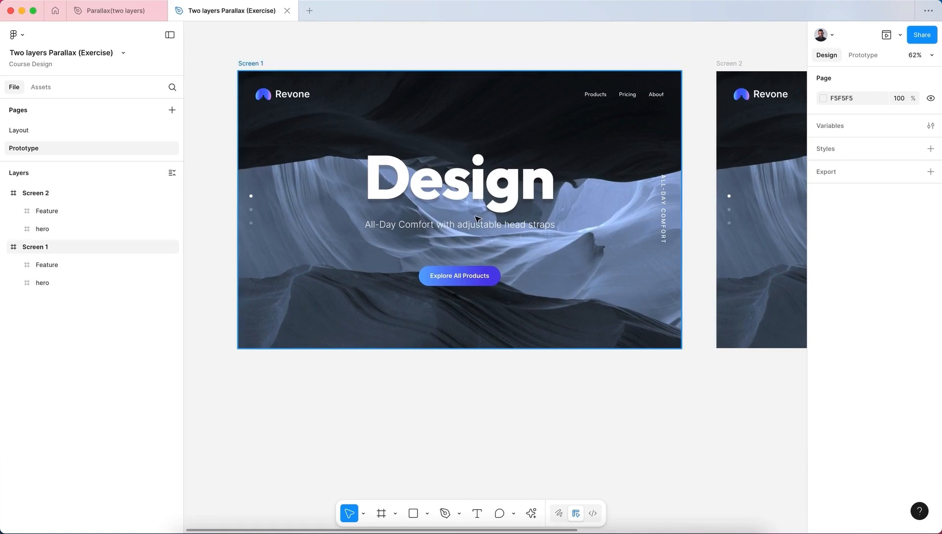
scroll(477, 219, right, 10)
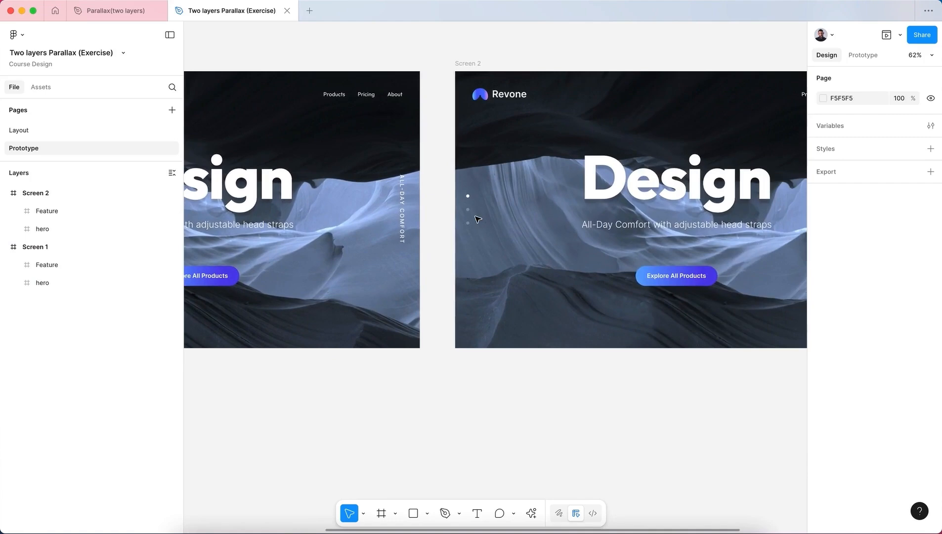
scroll(601, 204, right, 1)
Identify the hero and Feature frames nested in Screen 2, and turn off Clip content on the Screen 2 frame
click(641, 208)
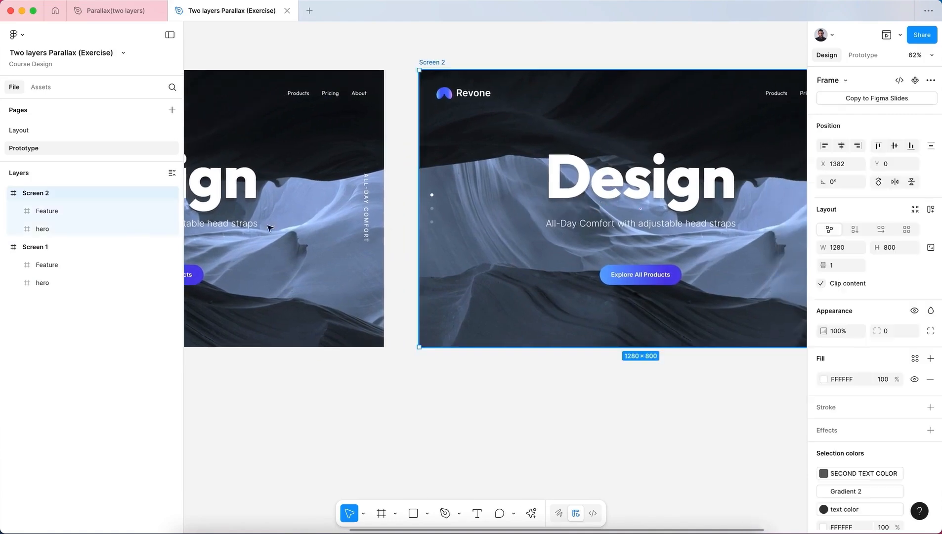
click(91, 225)
shift+click(86, 210)
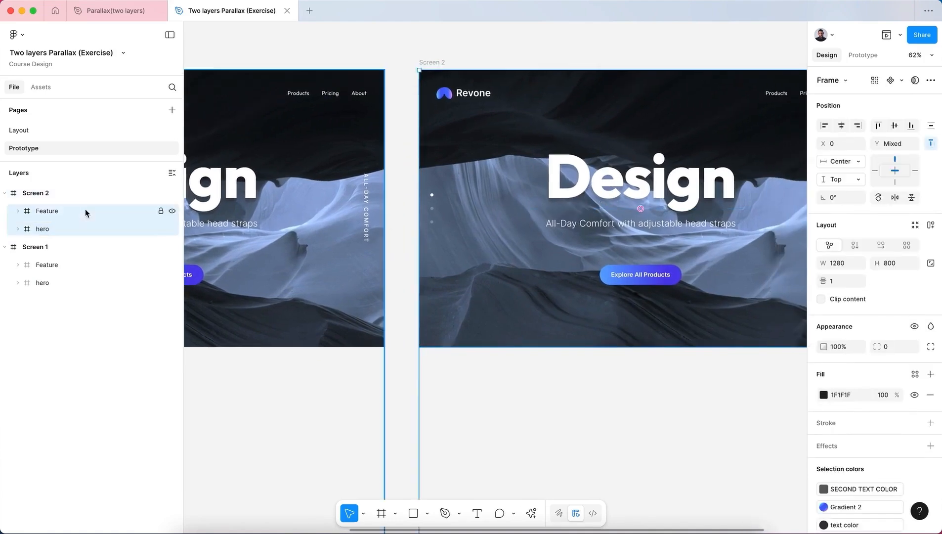
scroll(585, 129, down, 1)
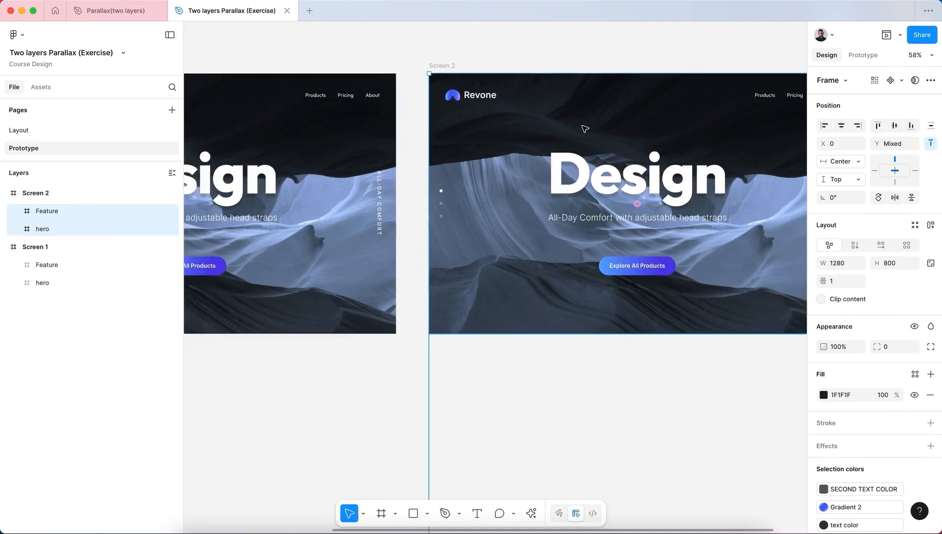
scroll(585, 129, right, 3)
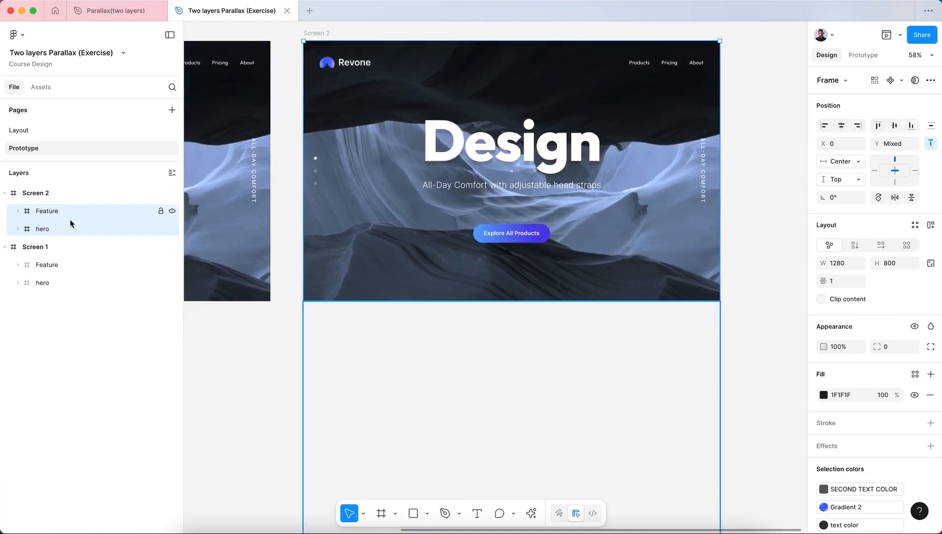
click(318, 36)
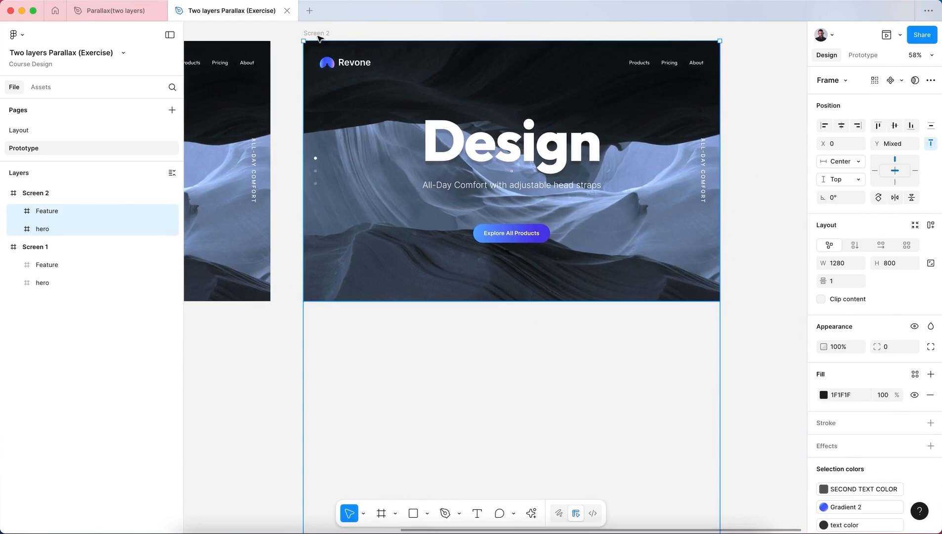
click(317, 37)
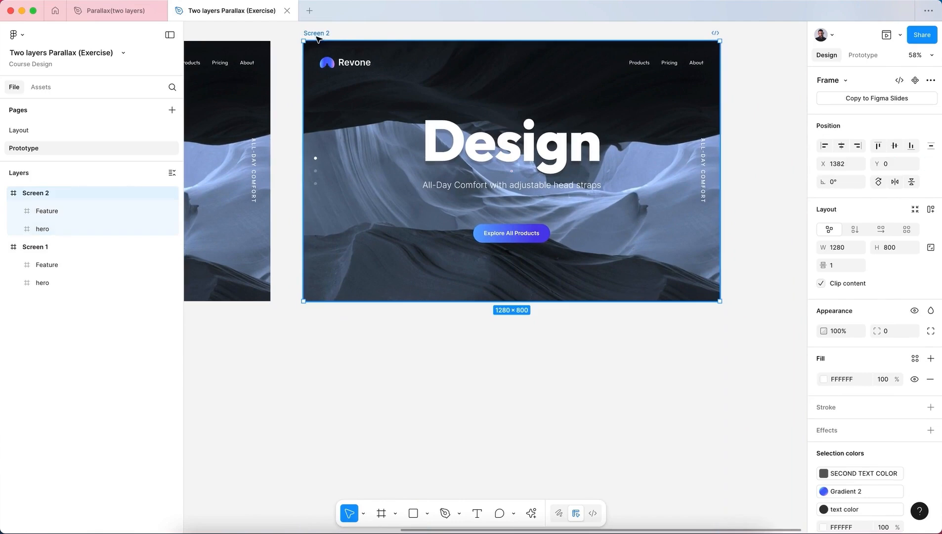
click(822, 284)
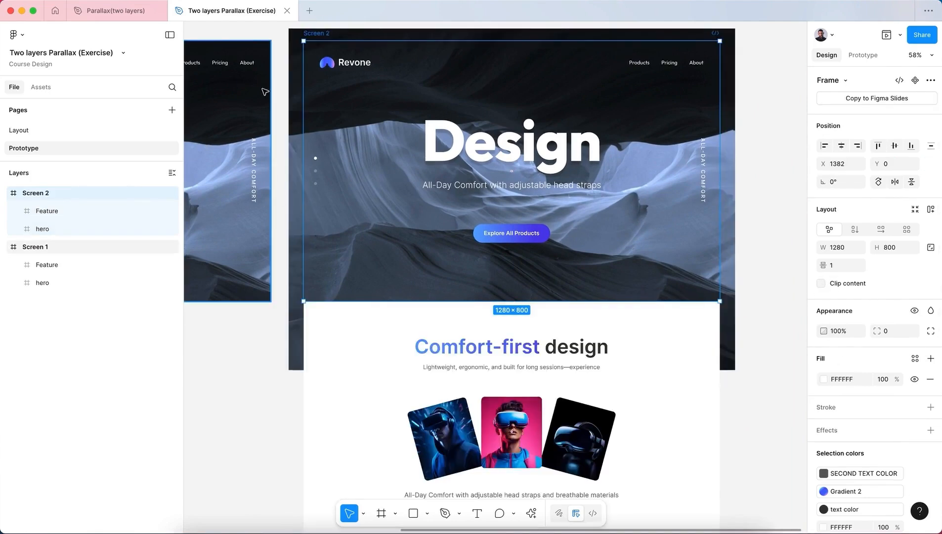
Move the hero and Feature frames of Screen 2 upward together until Feature fills the Screen 2 frame
click(77, 211)
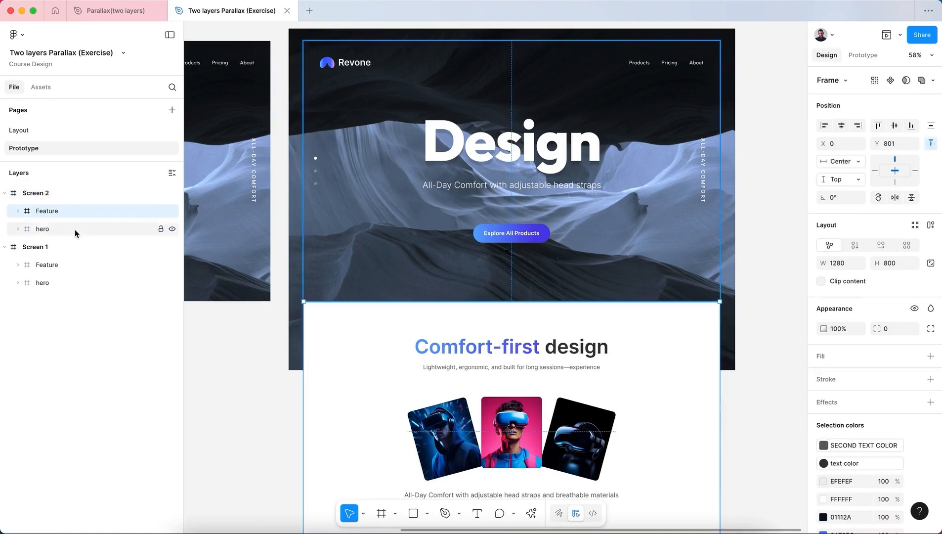
shift+click(74, 229)
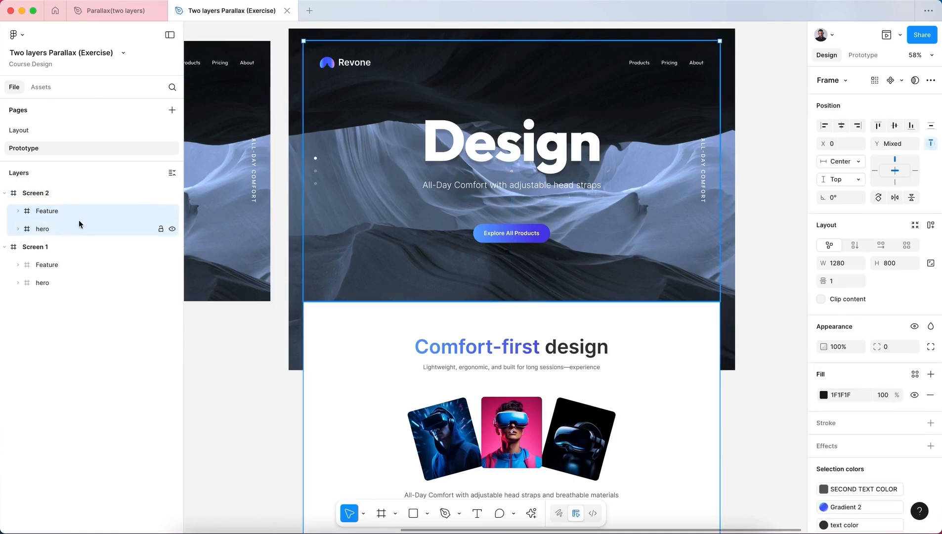
key(shift+Up)
key(shift+Up)
key(shift+Up)
key(shift+Up)
key(shift+Up)
key(shift+Up)
key(shift+Up)
key(shift+Up)
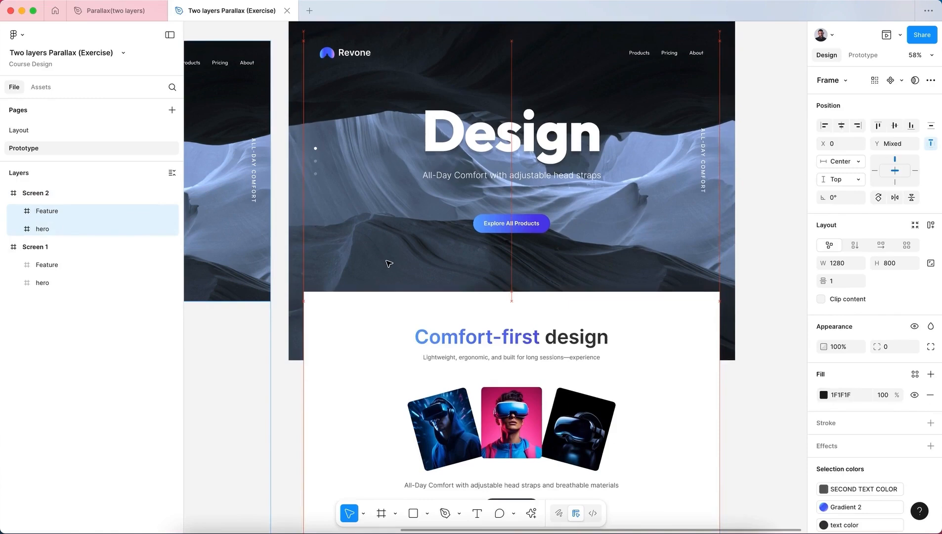
key(shift+Up)
key(shift+Up)
key(shift+Up)
key(shift+Up)
key(shift+Up)
key(shift+Up)
key(shift+Up)
key(shift+Up)
key(shift+Up)
key(shift+Up)
key(shift+Up)
key(shift+Up)
key(shift+Up)
key(shift+Up)
key(shift+Up)
key(shift+Up)
key(shift+Up)
key(shift+Up)
key(shift+Up)
key(shift+Up)
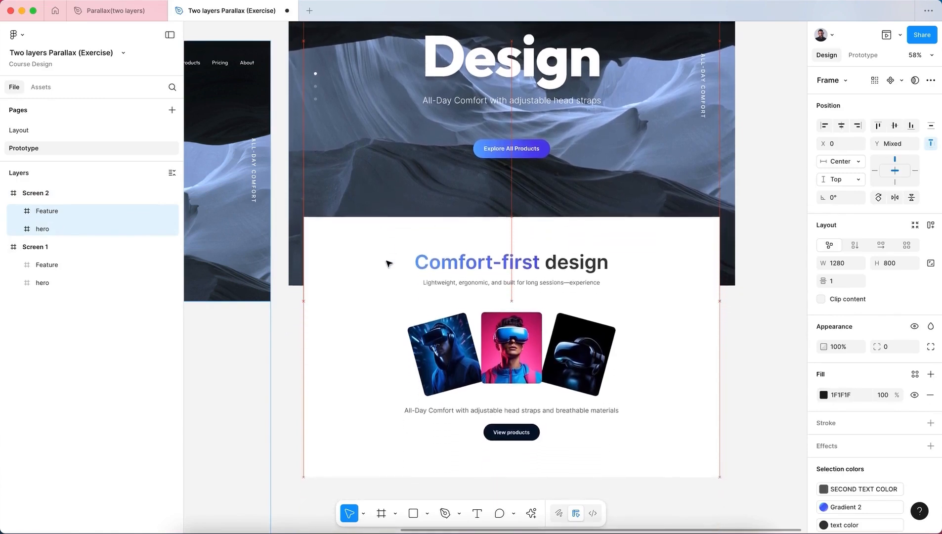
key(shift+Up)
key(shift+Up)
key(shift+Up)
key(shift+Up)
key(shift+Up)
key(shift+Up)
key(shift+Up)
key(shift+Up)
key(shift+Up)
key(shift+Up)
key(shift+Up)
key(shift+Up)
key(shift+Up)
key(shift+Up)
key(shift+Up)
key(shift+Up)
key(shift+Up)
key(shift+Up)
key(shift+Up)
key(shift+Up)
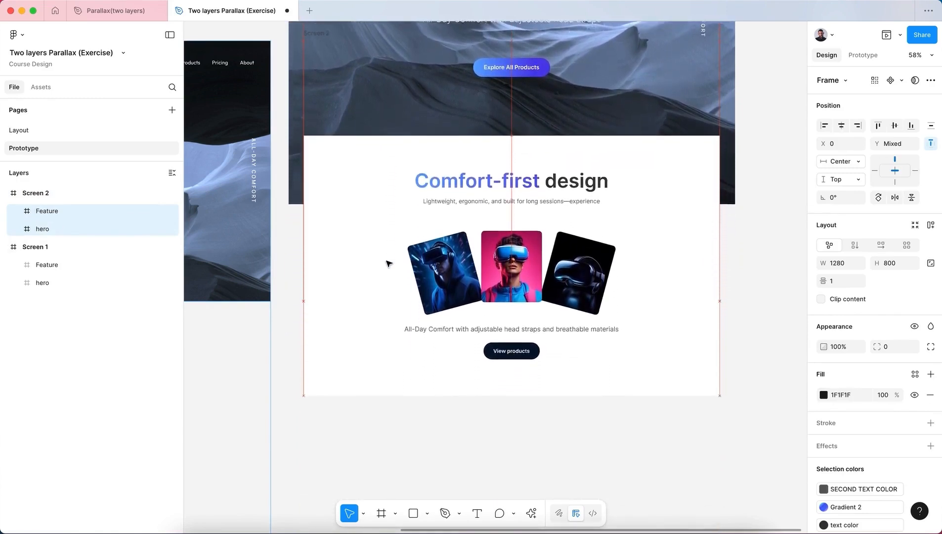
key(shift+Up)
key(shift+Up)
key(shift+Up)
key(shift+Up)
key(shift+Up)
key(shift+Up)
key(shift+Up)
key(shift+Up)
key(shift+Up)
key(shift+Up)
key(shift+Up)
key(shift+Up)
key(shift+Up)
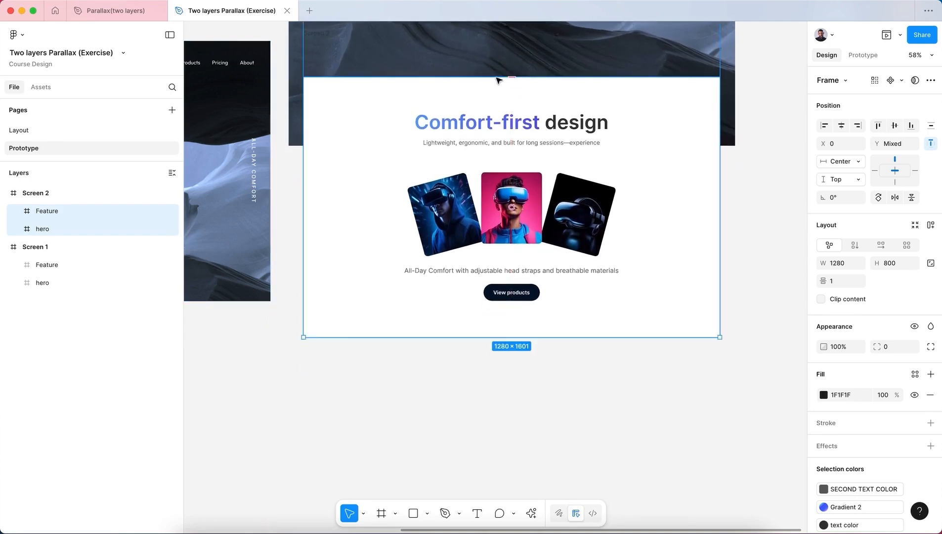
key(shift+Up)
key(shift+Up)
key(shift+Up)
key(shift+Up)
key(shift+Up)
key(shift+Up)
key(shift+Up)
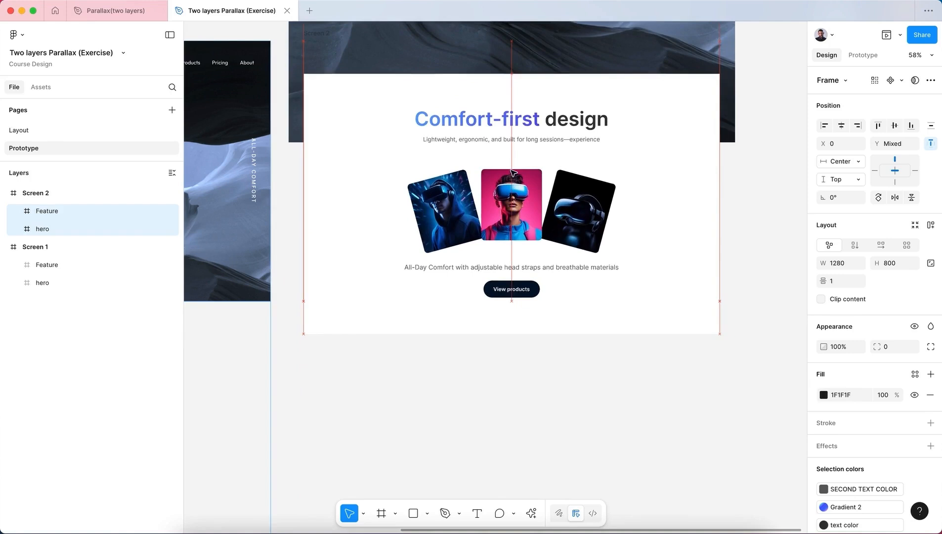
key(shift+Up)
key(shift+Up)
key(shift+Up)
key(shift+Up)
key(shift+Up)
key(shift+Up)
key(shift+Up)
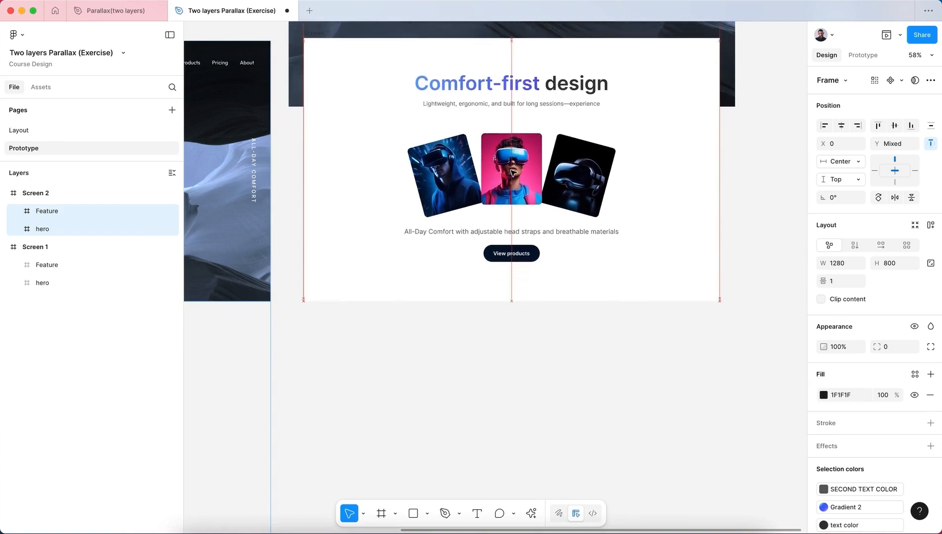
key(shift+Down)
key(shift+Down)
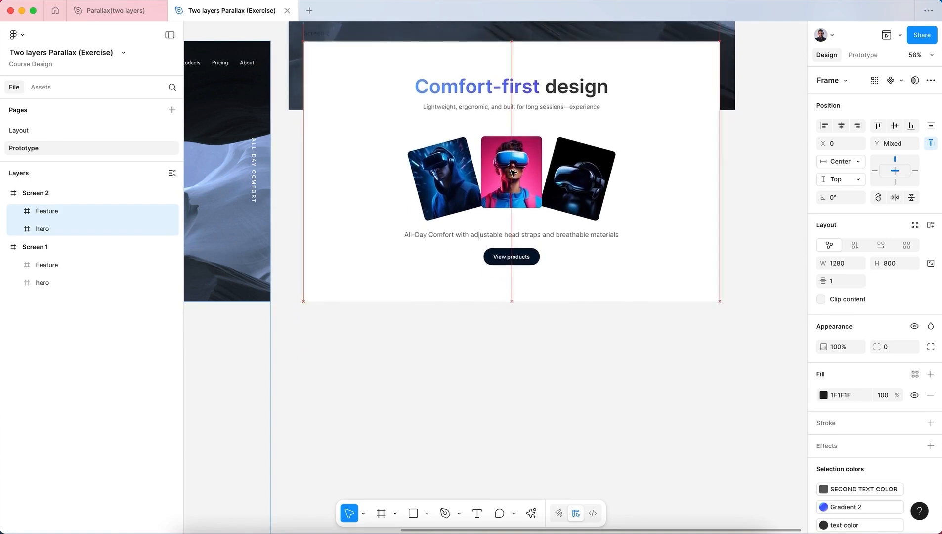
Fine-tune the two frames' vertical position so Feature's upper edge lines up with Screen 1 and hero sits at Y -800
scroll(326, 61, up, 5)
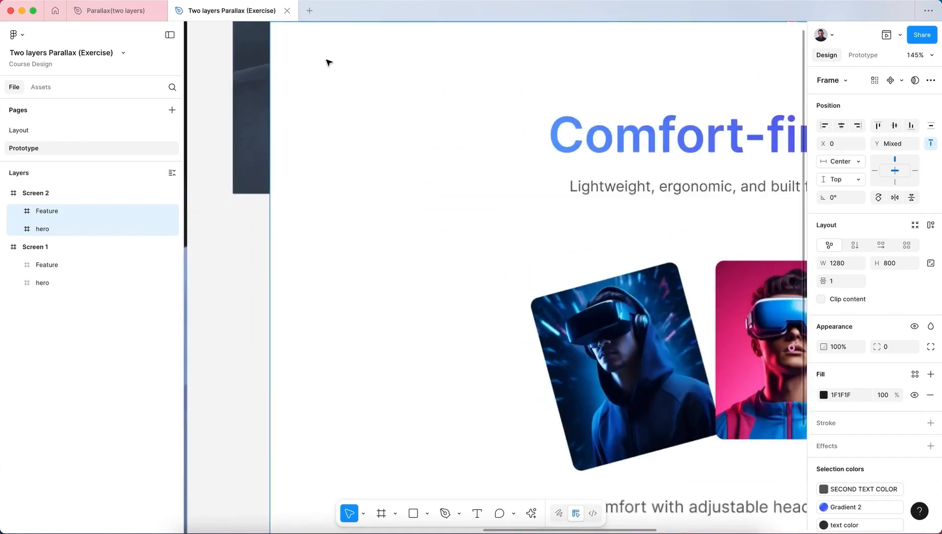
scroll(329, 61, up, 1)
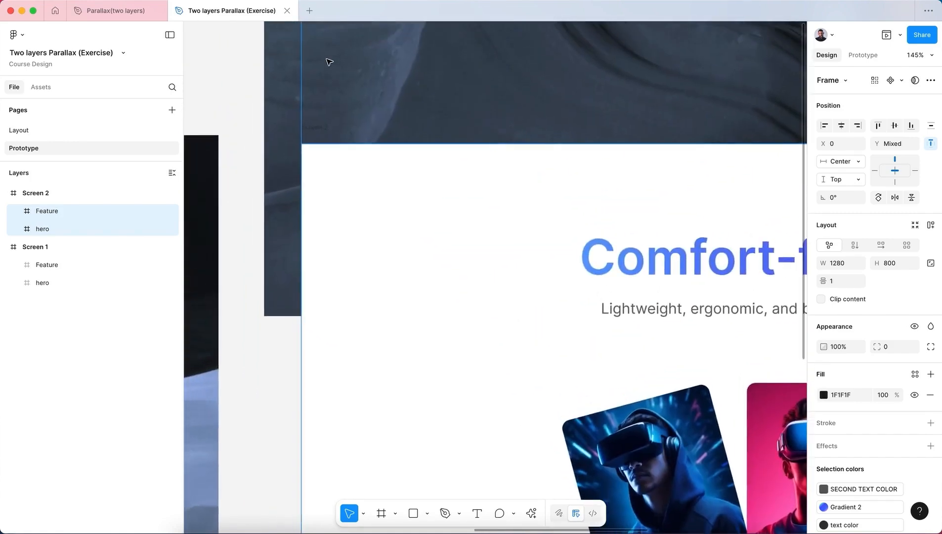
scroll(329, 61, down, 2)
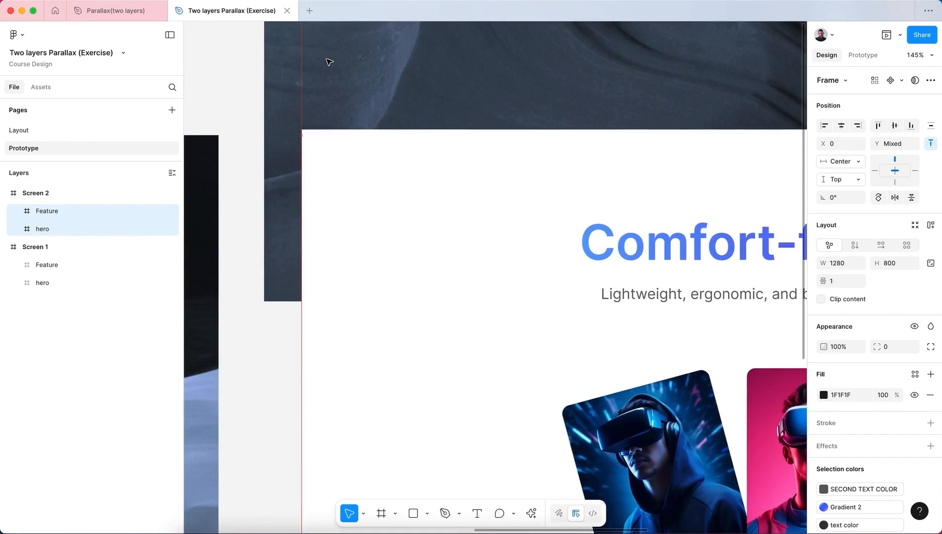
scroll(329, 61, up, 1)
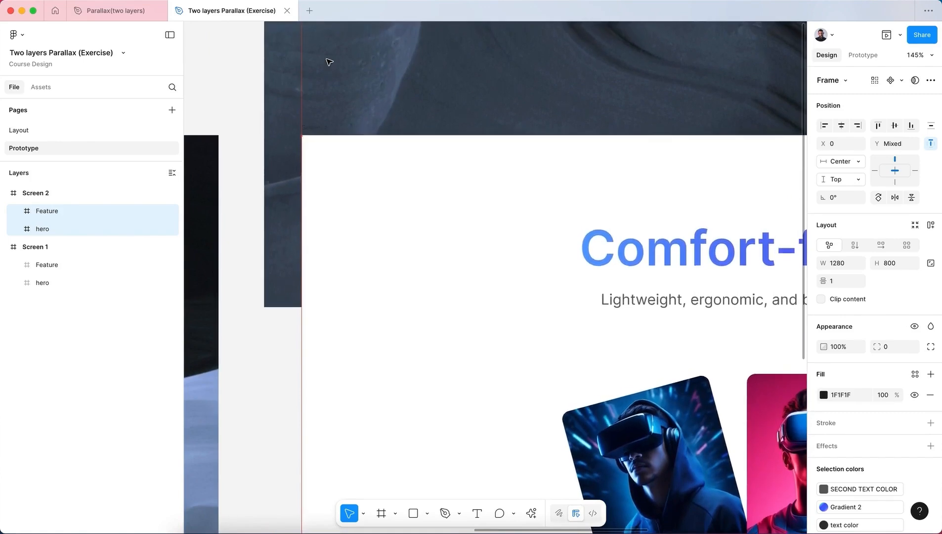
key(Down)
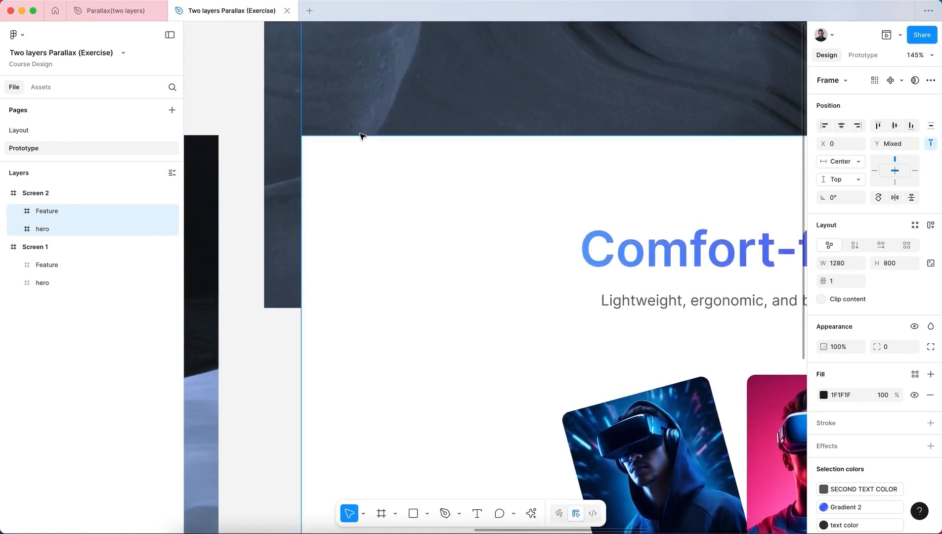
scroll(361, 135, down, 5)
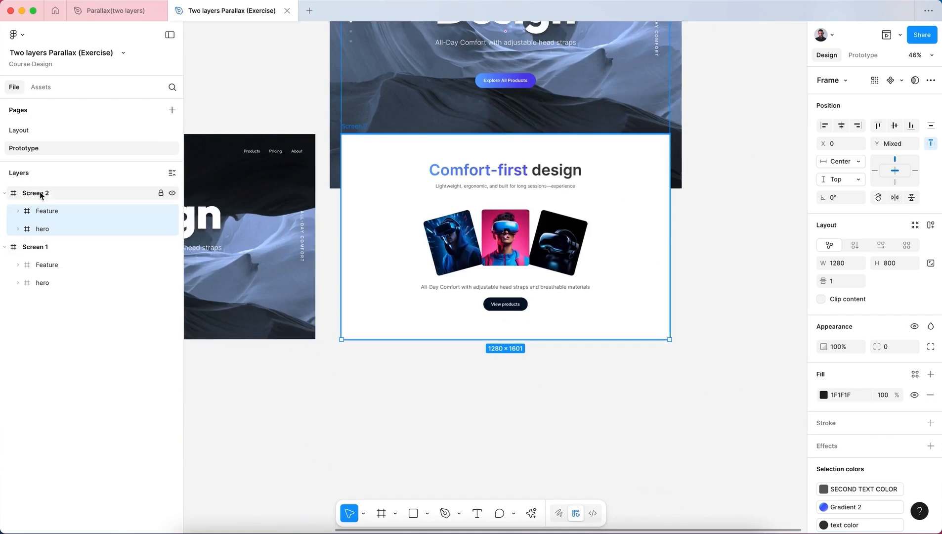
Turn Clip content back on for the Screen 2 frame
click(100, 200)
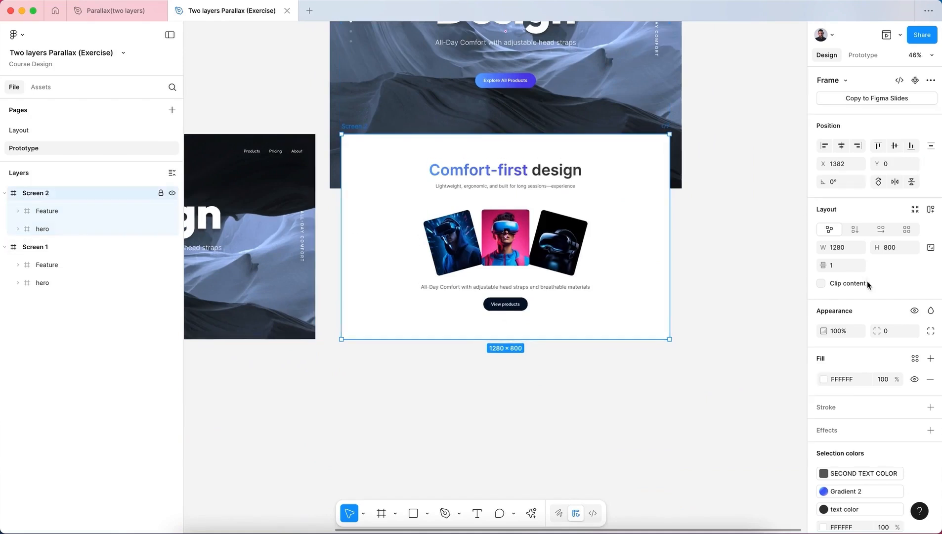
click(823, 285)
click(822, 285)
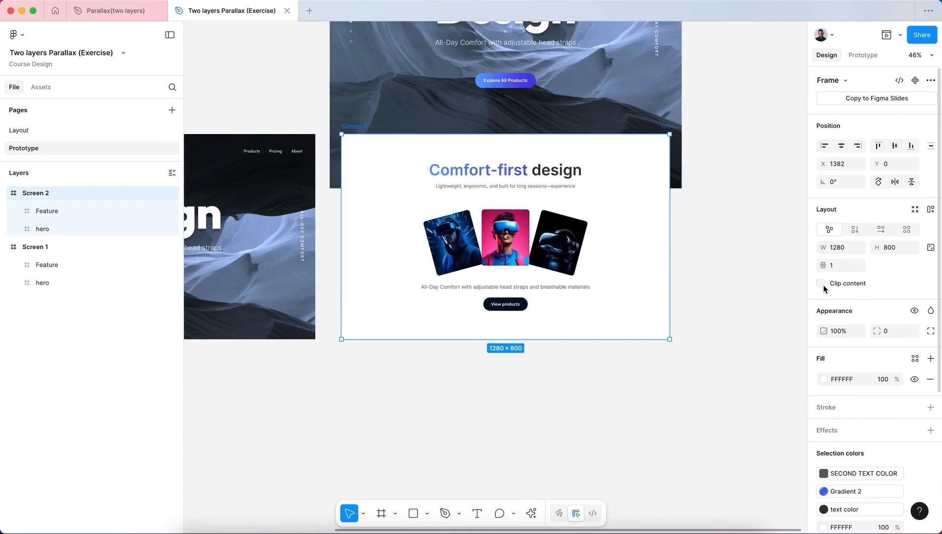
click(822, 285)
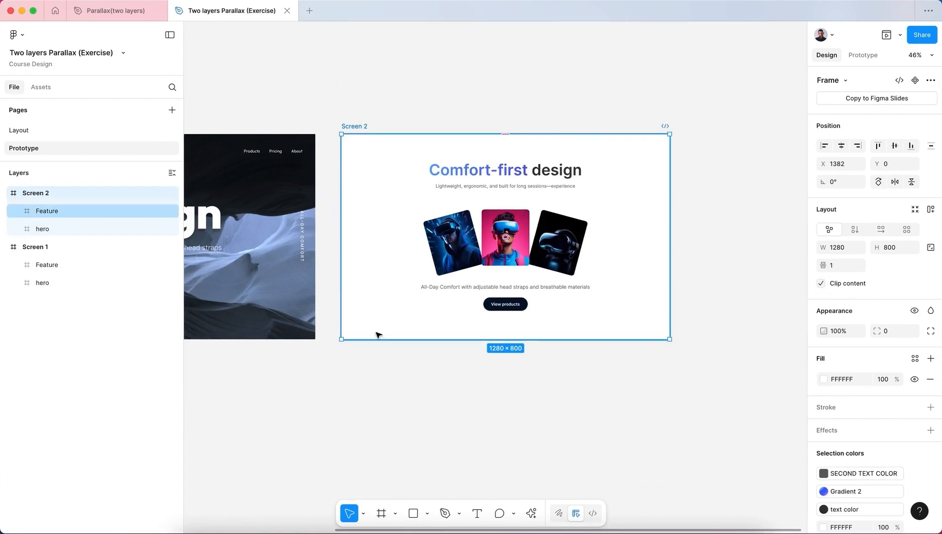
Nudge Screen 2's hero and Feature frames together in 1 px steps until Feature is flush with the screen's upper edge
click(75, 228)
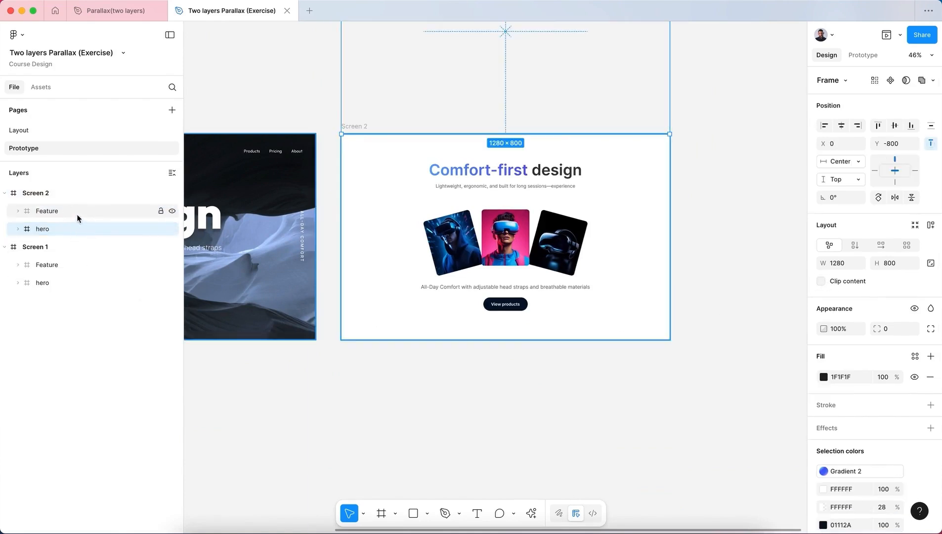
shift+click(77, 213)
key(Up)
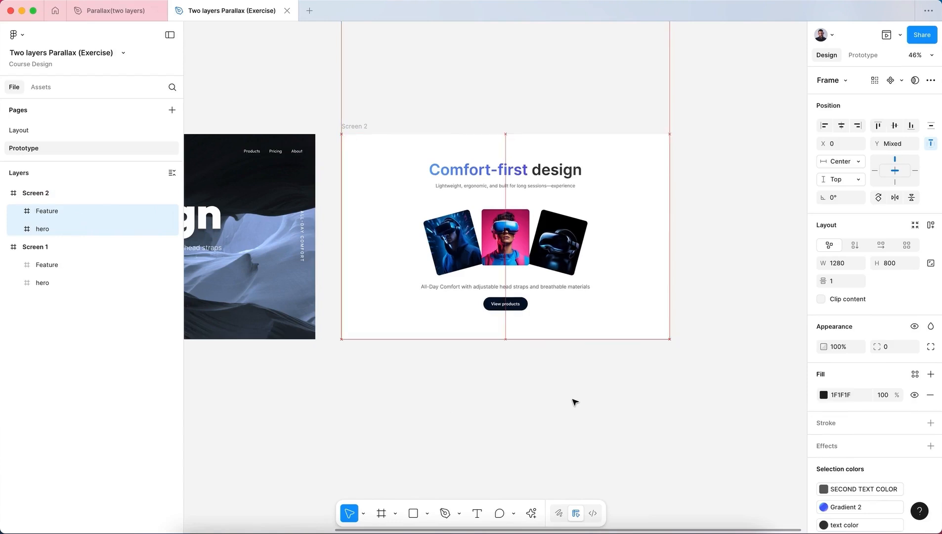
key(Down)
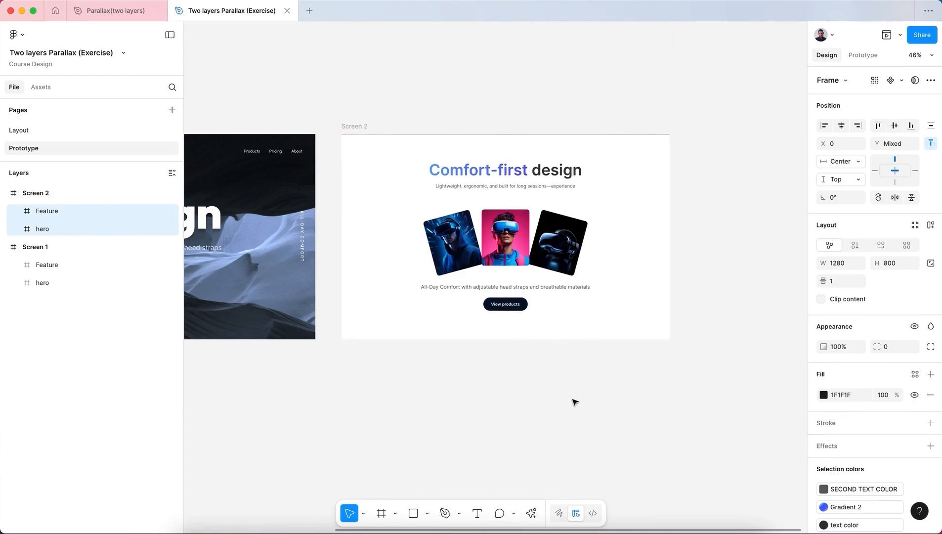
scroll(441, 211, up, 5)
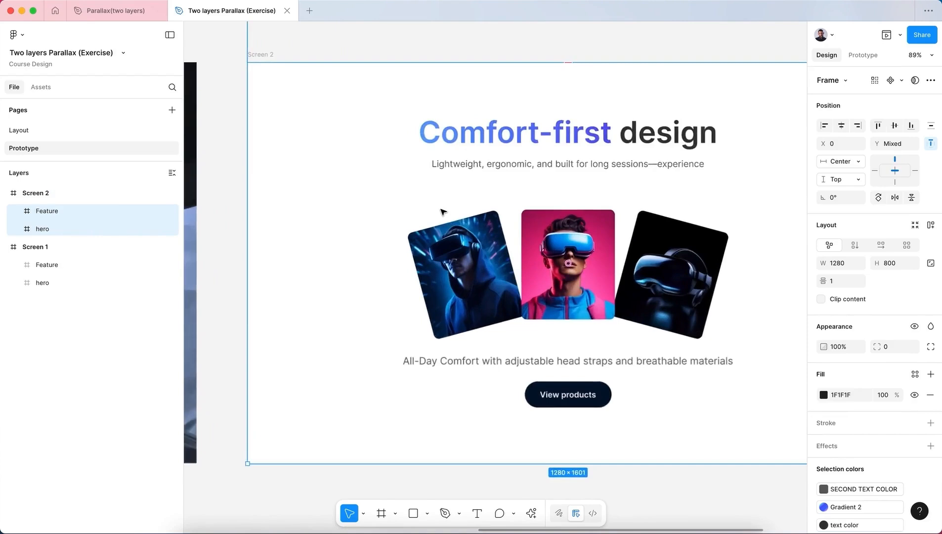
scroll(442, 211, up, 4)
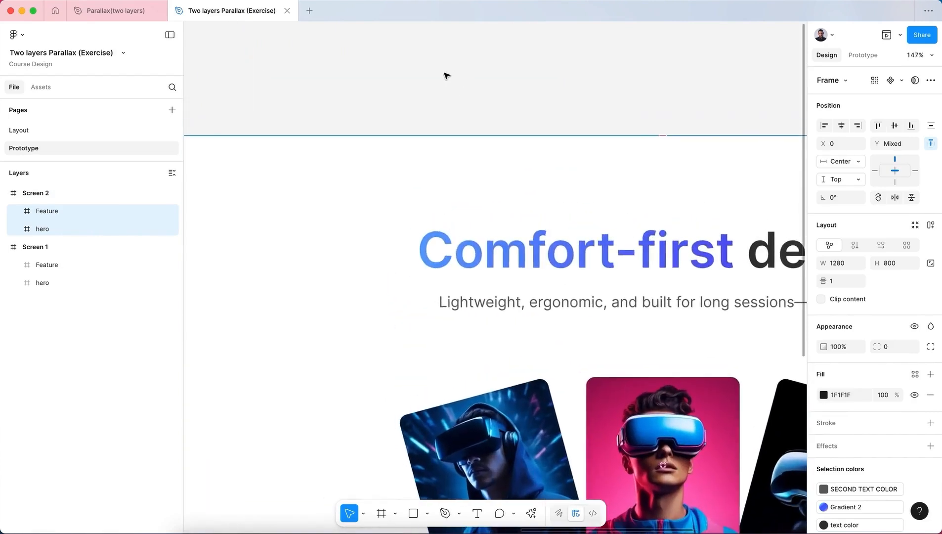
key(Up)
scroll(446, 76, down, 7)
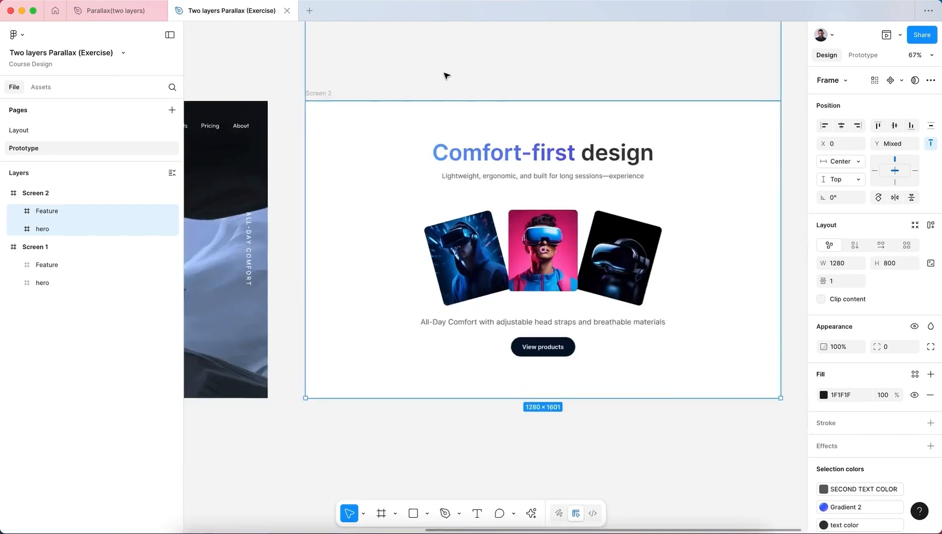
Check the Screen 2 frame against Screen 1, and select the Screen 1 frame
click(18, 195)
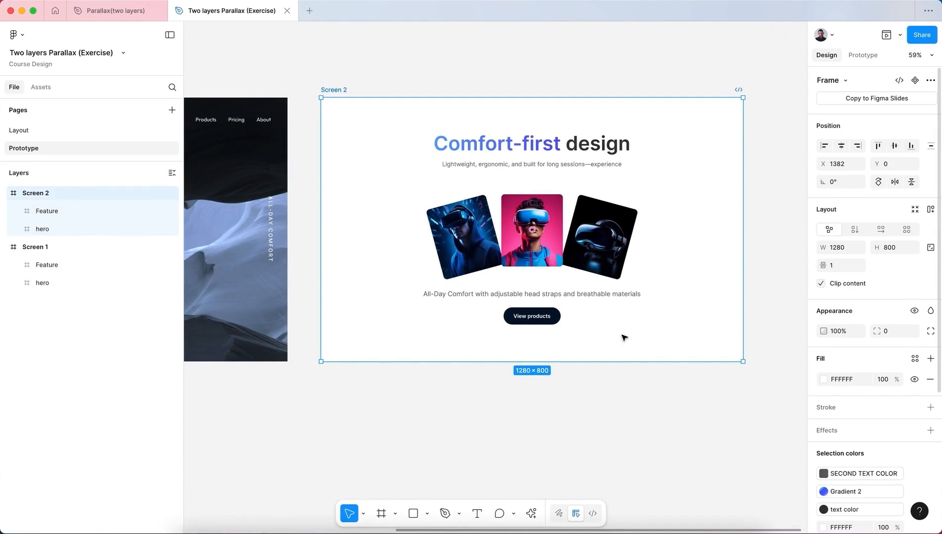
scroll(622, 399, left, 5)
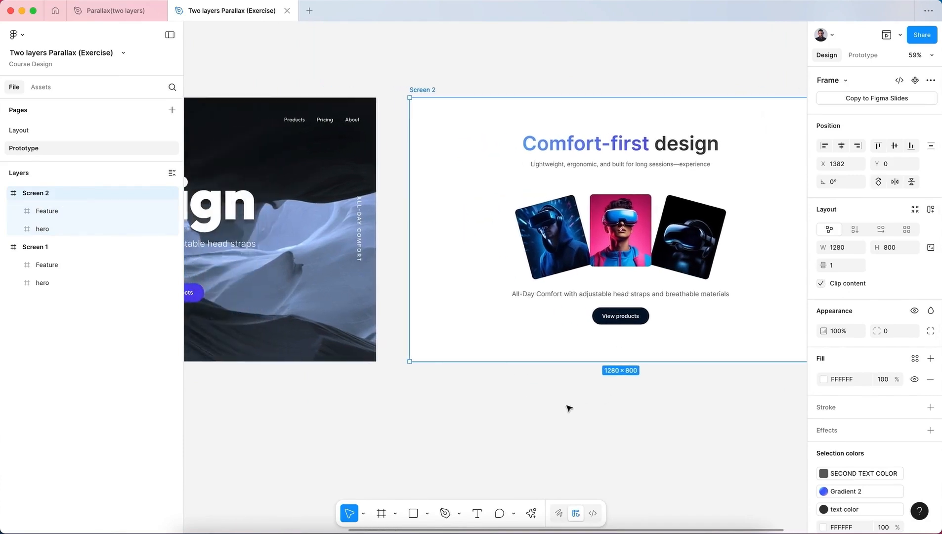
click(520, 425)
scroll(521, 425, down, 4)
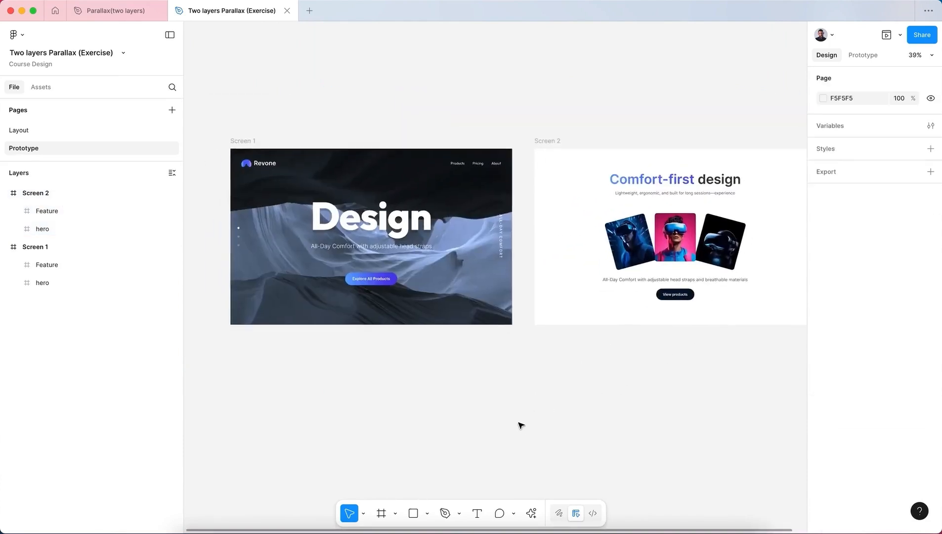
scroll(521, 425, right, 1)
click(367, 239)
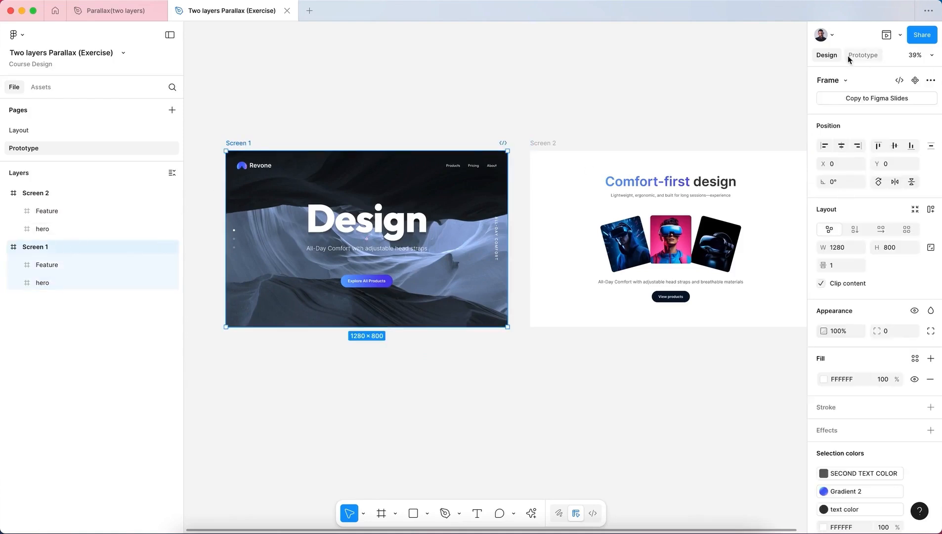
Add a prototype connection from Screen 1 to Screen 2 and set its trigger to On drag
click(862, 55)
drag(508, 240, 558, 248)
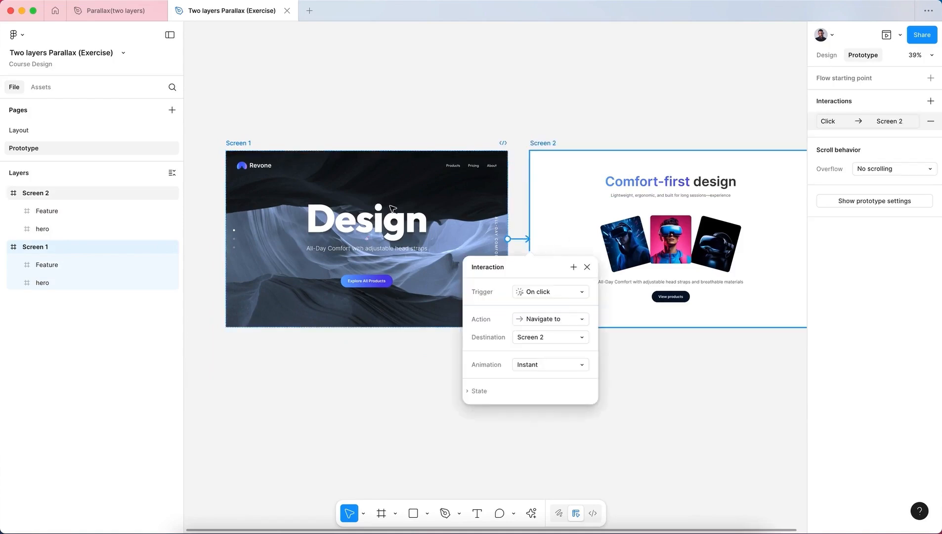
click(571, 293)
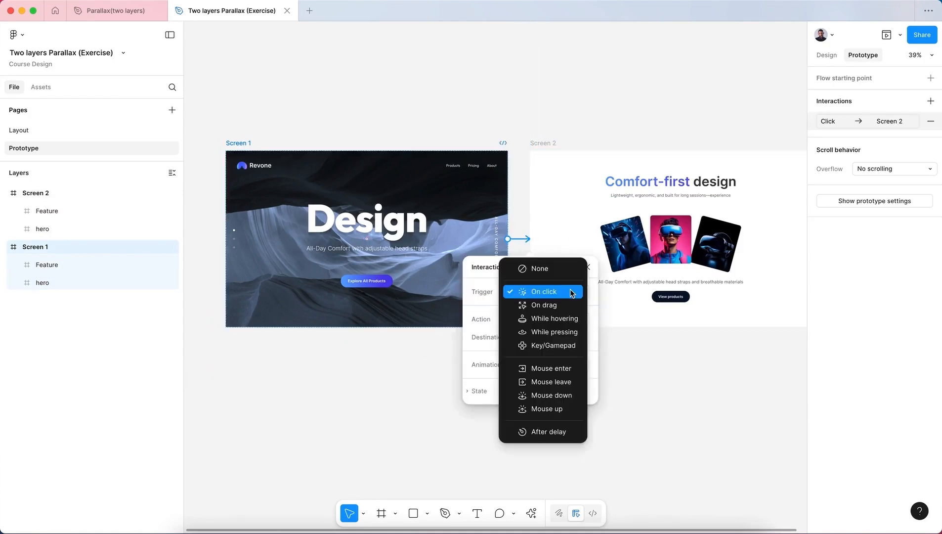
click(546, 306)
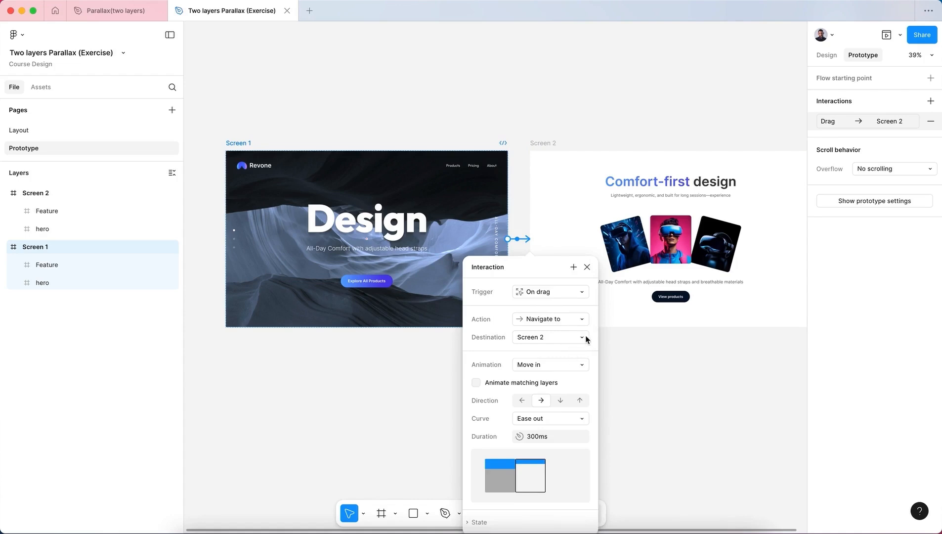
click(558, 293)
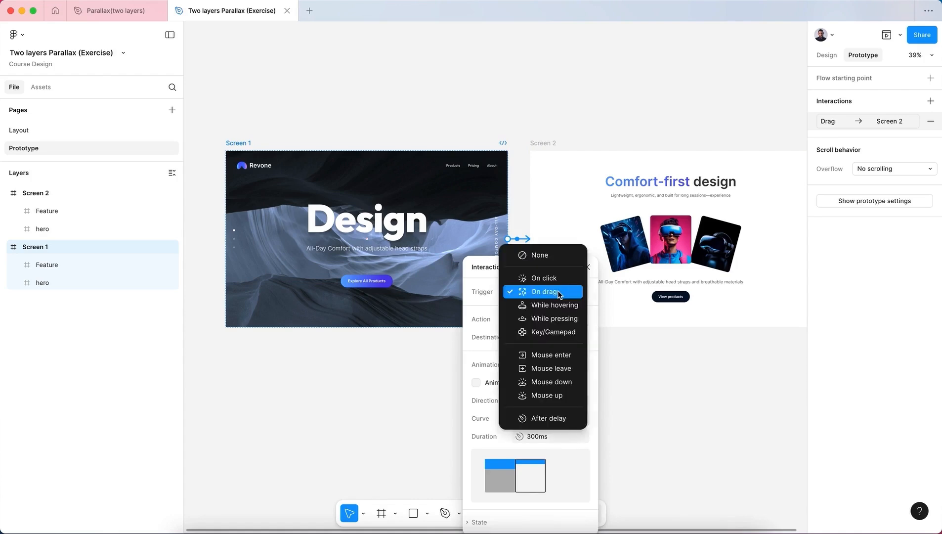
click(559, 293)
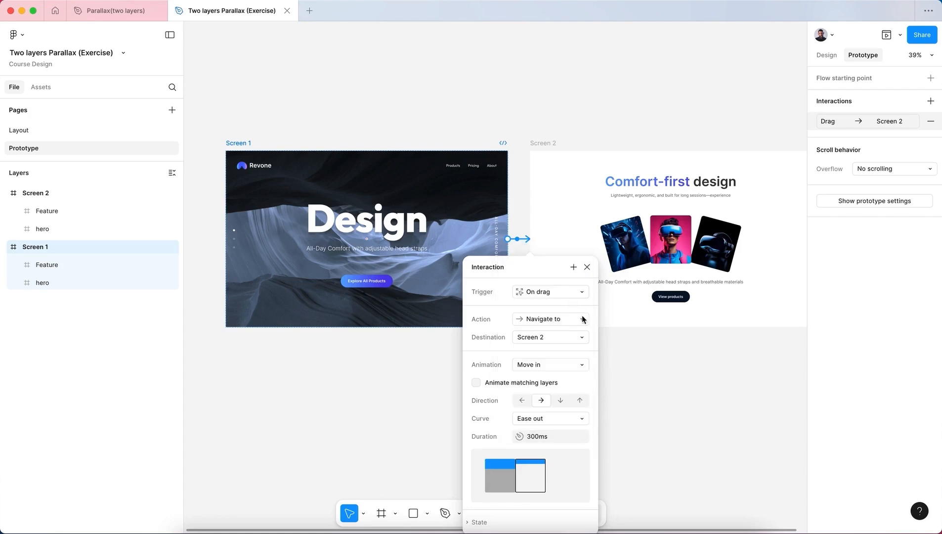
Set the Screen 1 interaction's animation to Smart animate with the Gentle curve
click(575, 366)
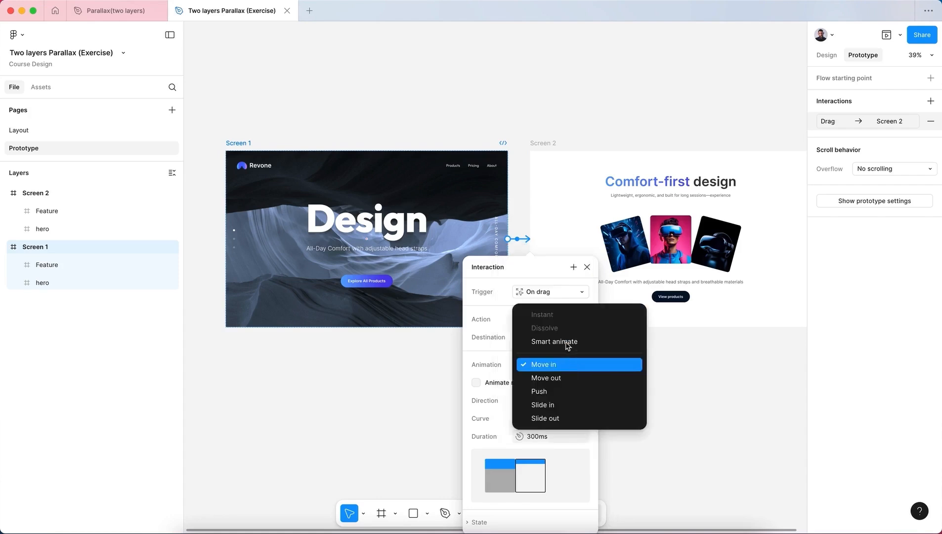
click(554, 342)
click(560, 381)
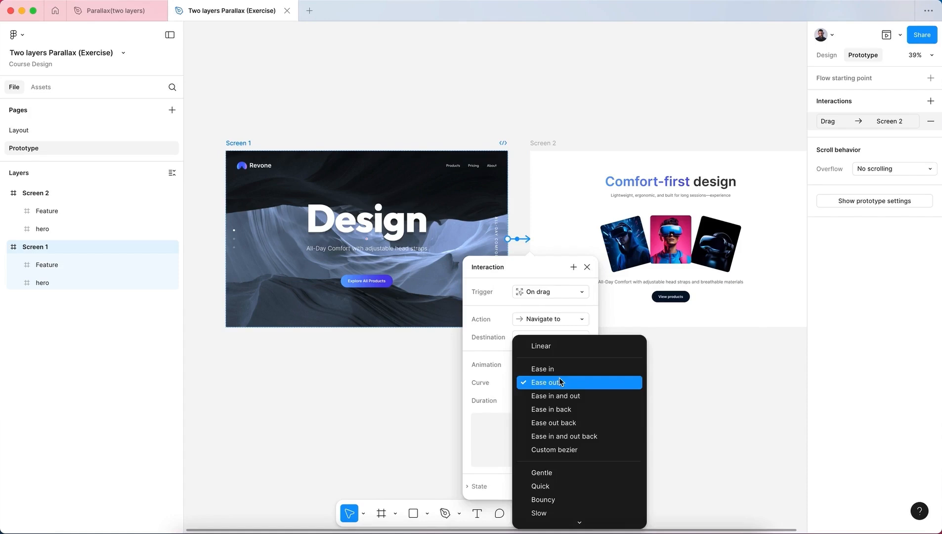
click(565, 480)
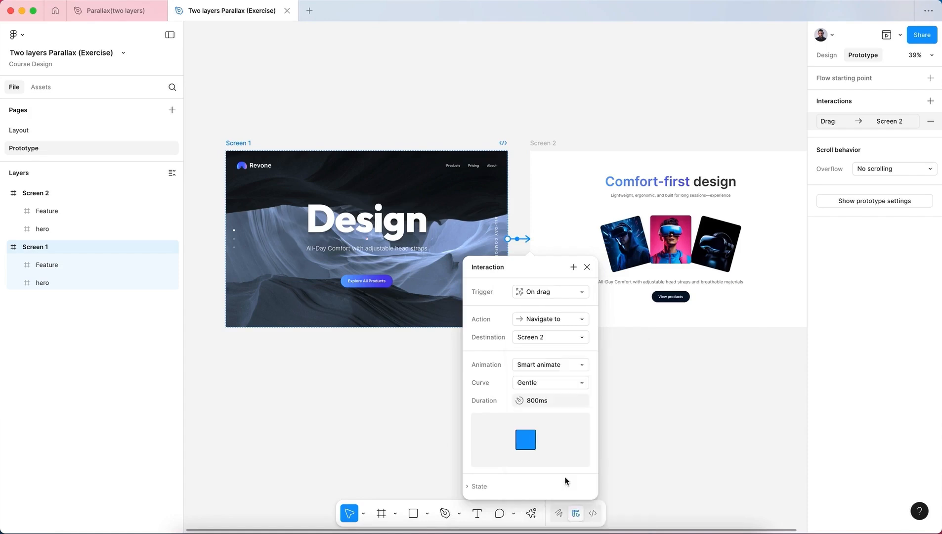
Set the Screen 1 interaction's duration to 2000 ms and review its settings
click(528, 401)
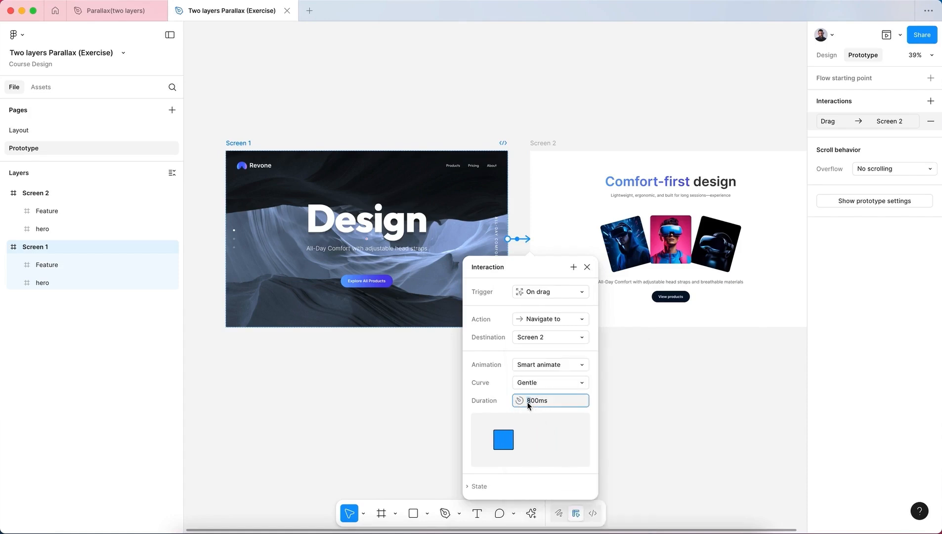
text(@))
key(BackSpace)
key(BackSpace)
text(20)
click(501, 405)
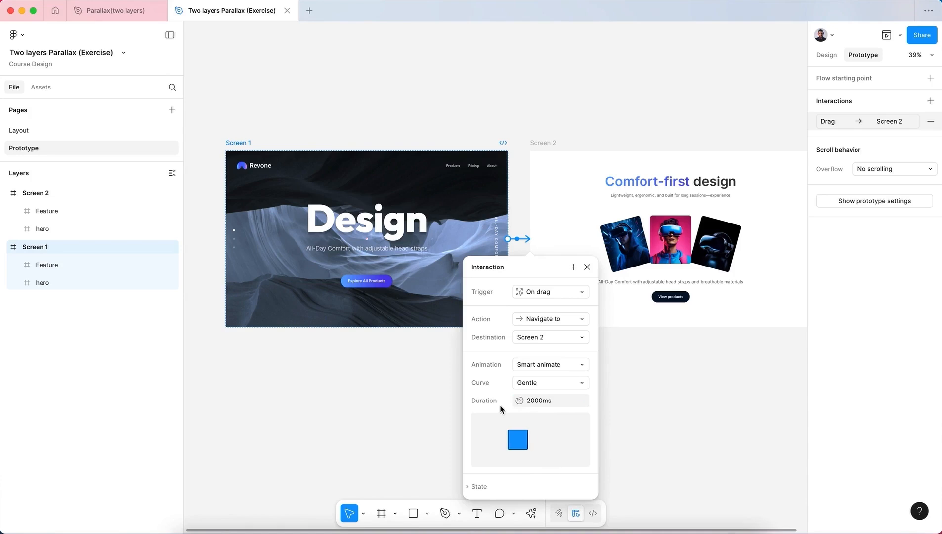
click(586, 267)
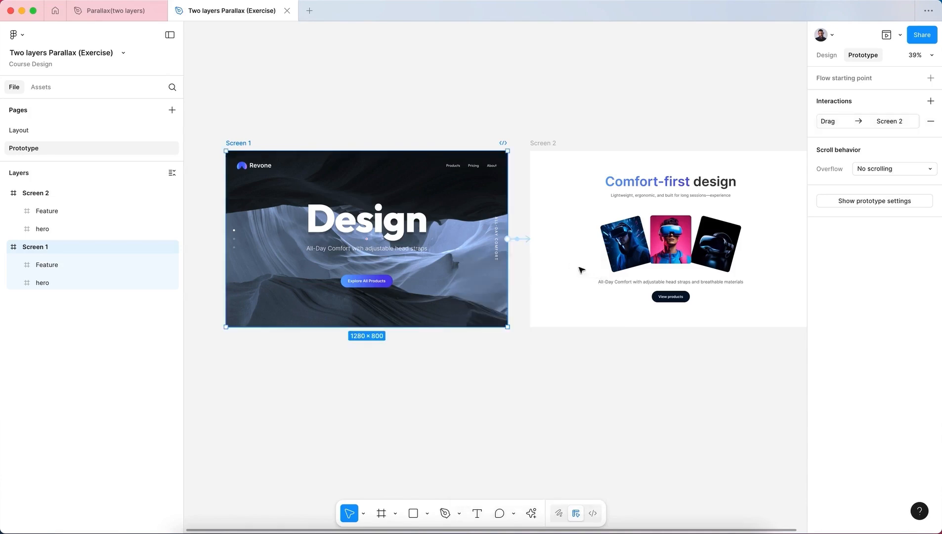
click(525, 238)
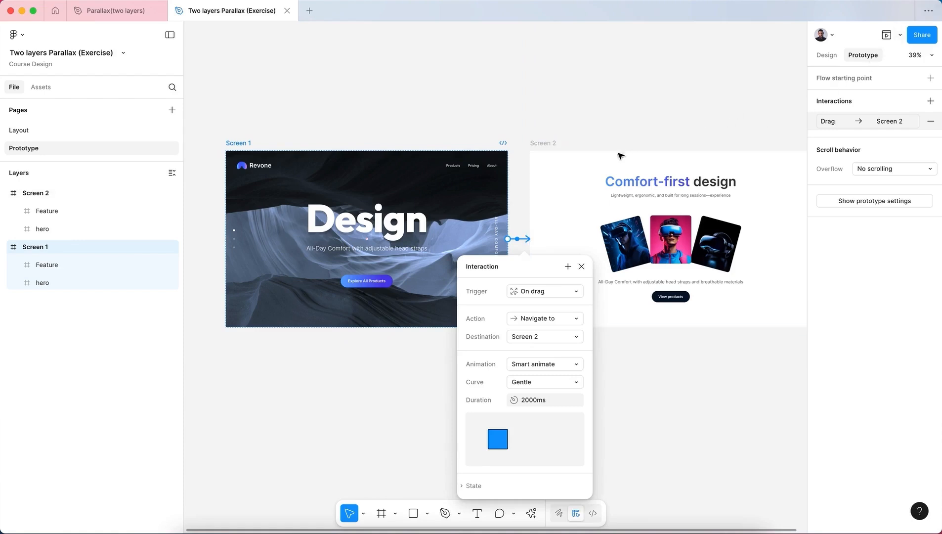
click(563, 145)
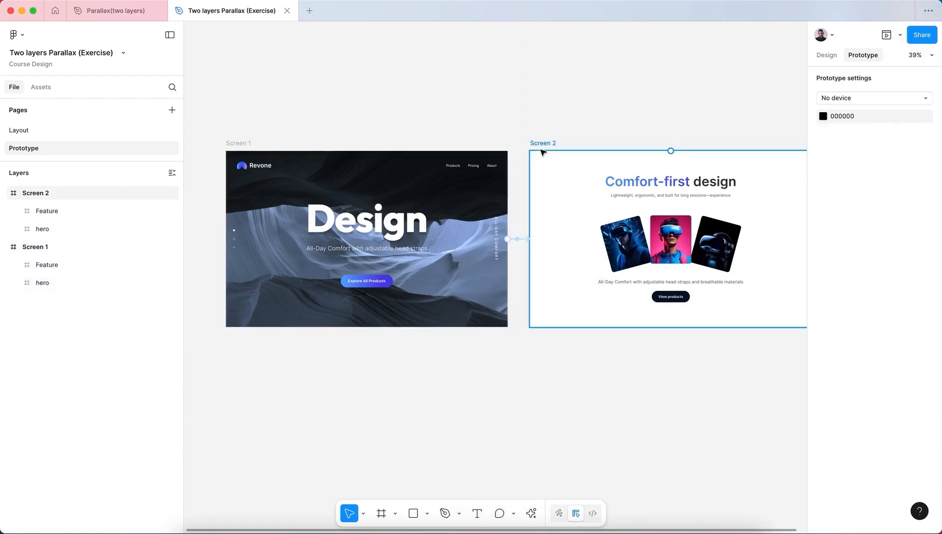
Preview the prototype and test the upward drag from the hero to the Feature section several times, restarting between tries
click(886, 36)
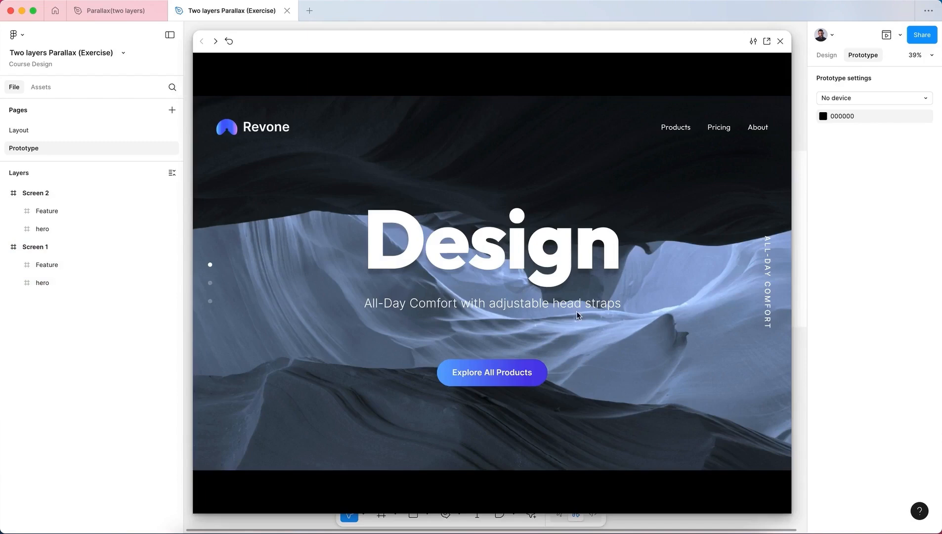
drag(634, 338, 633, 240)
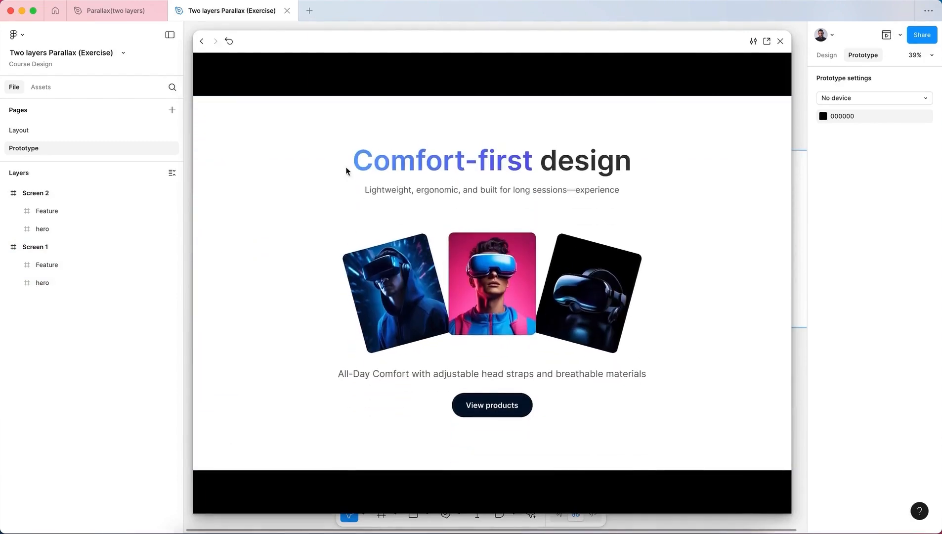
click(227, 43)
drag(634, 340, 644, 241)
click(228, 42)
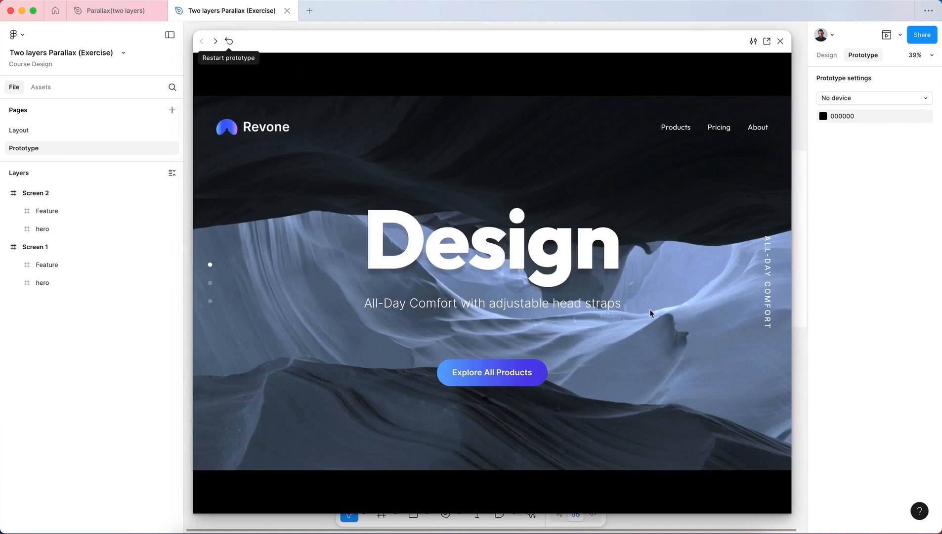
drag(649, 321, 648, 279)
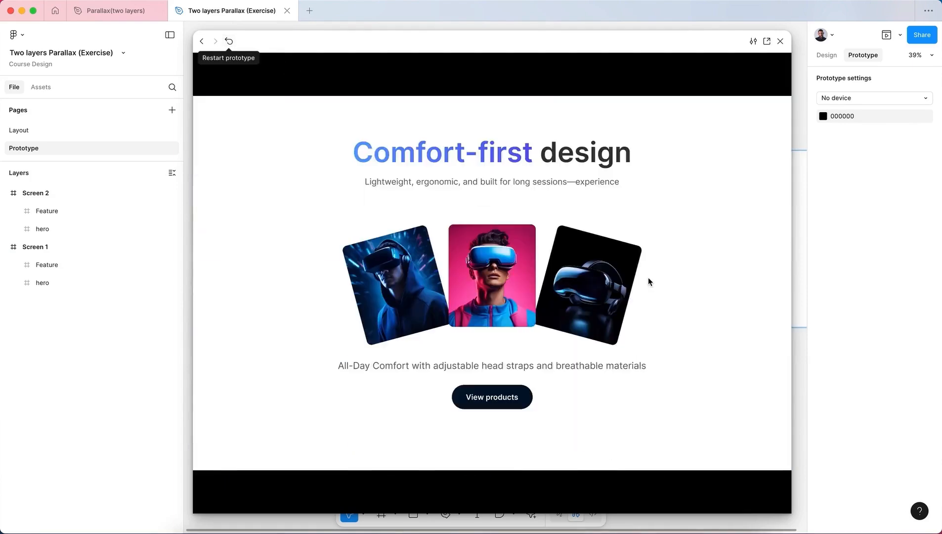
click(229, 41)
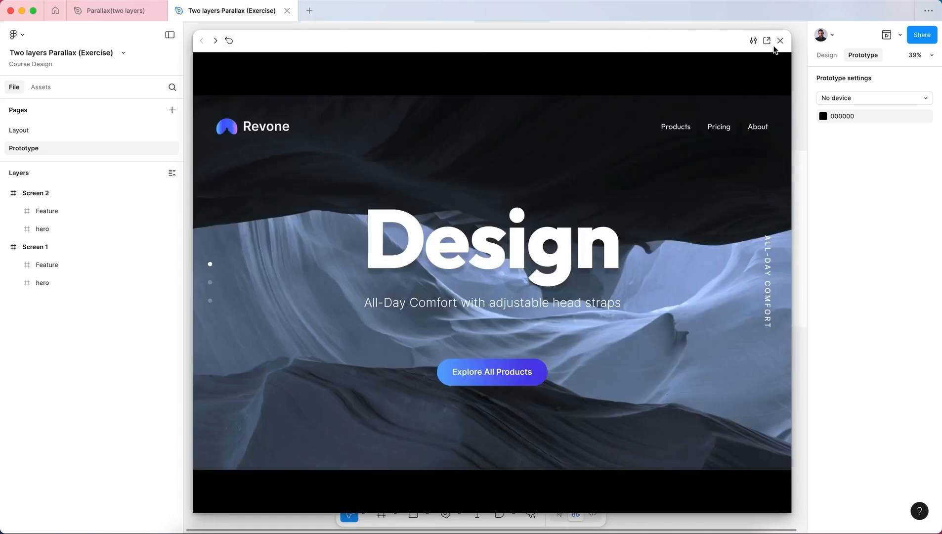
click(779, 41)
Connect the Feature frame inside Screen 2 back to Screen 1 and set the interaction's trigger to On drag
click(658, 258)
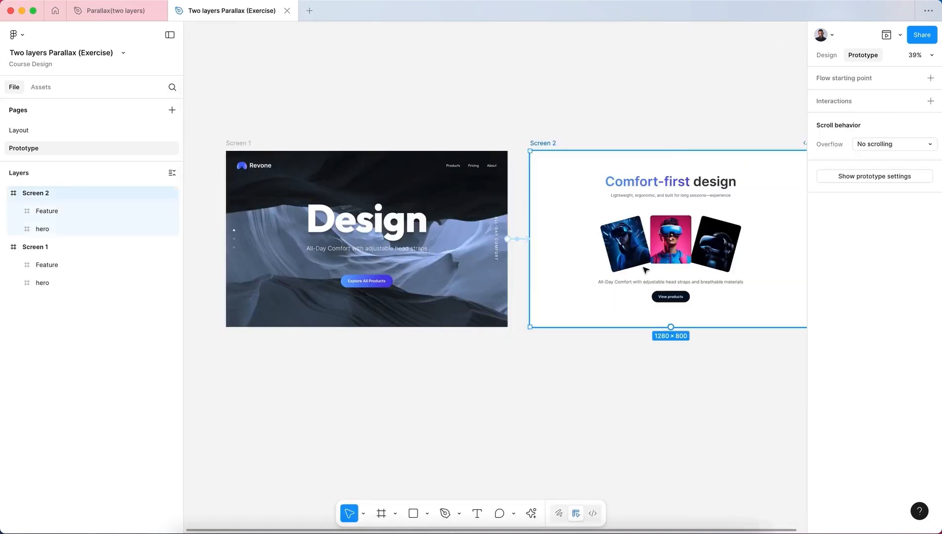
click(74, 219)
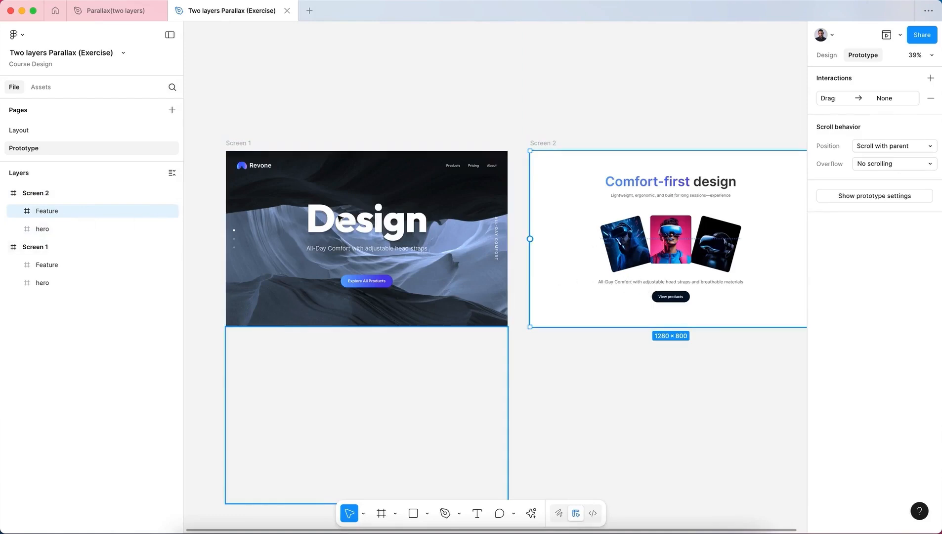
click(52, 199)
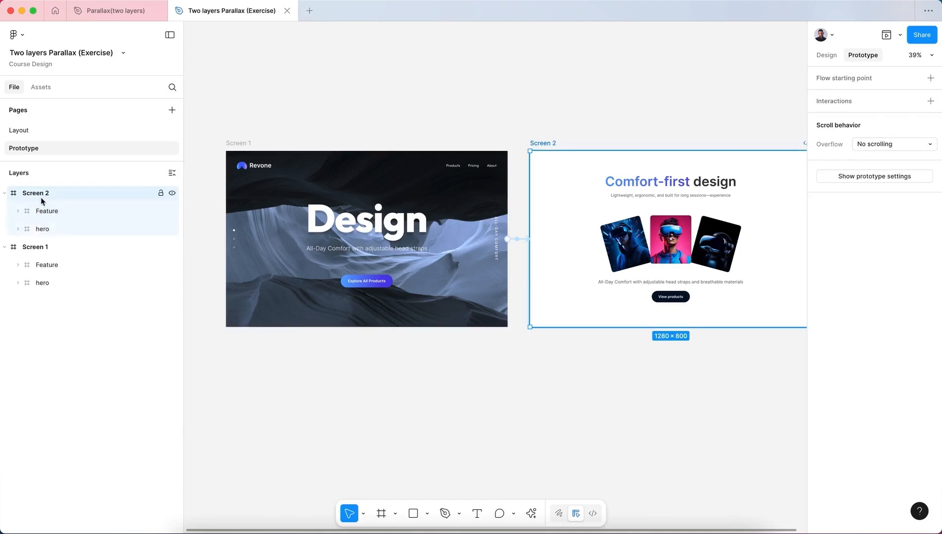
click(55, 211)
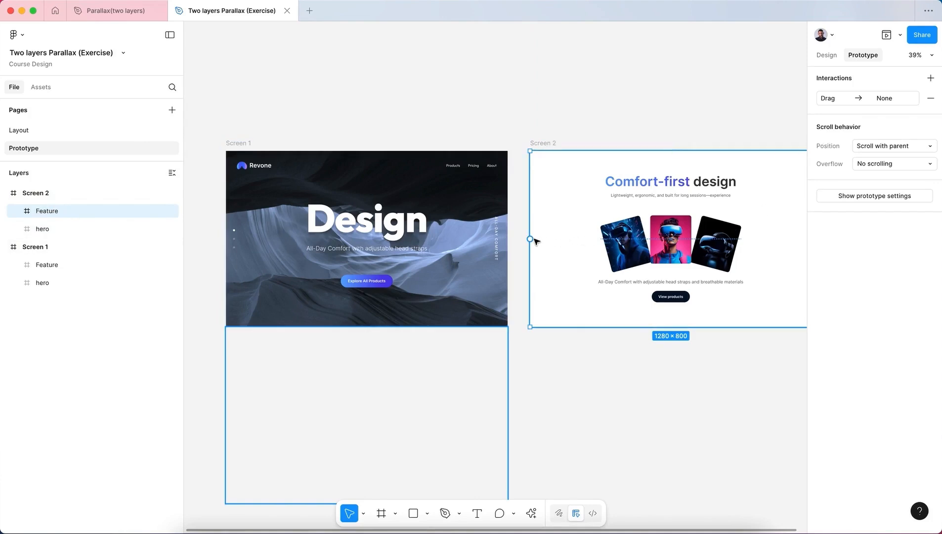
drag(530, 239, 474, 237)
click(544, 294)
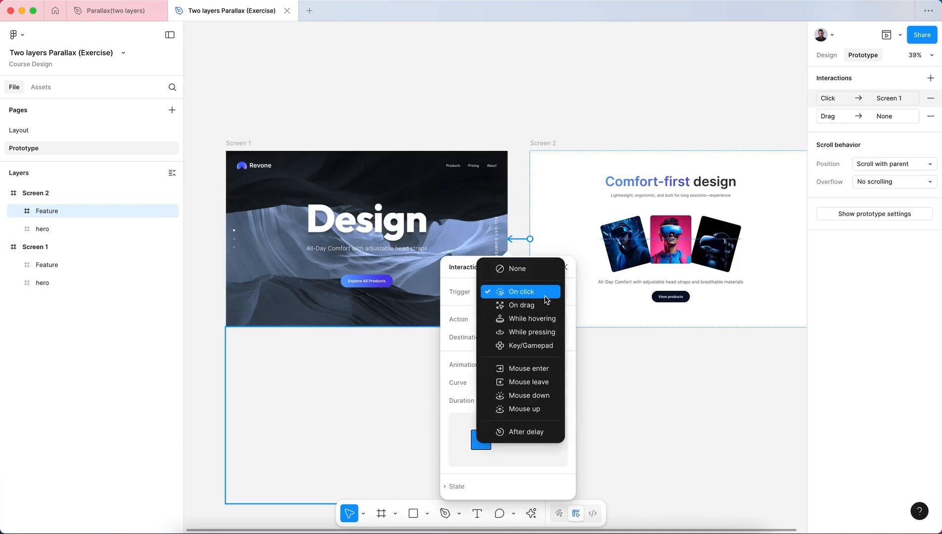
click(545, 304)
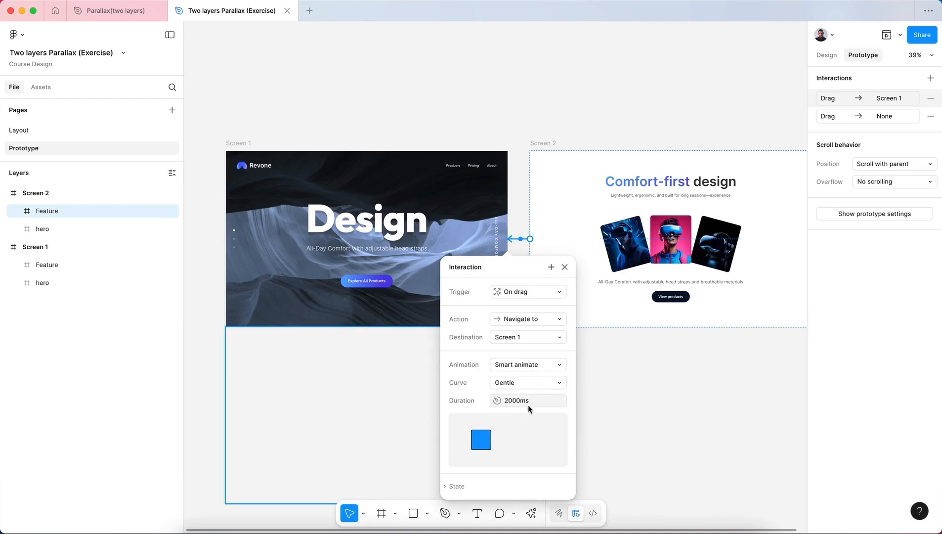
click(564, 268)
Preview the prototype and test dragging between the Feature section and the hero in both directions
click(887, 34)
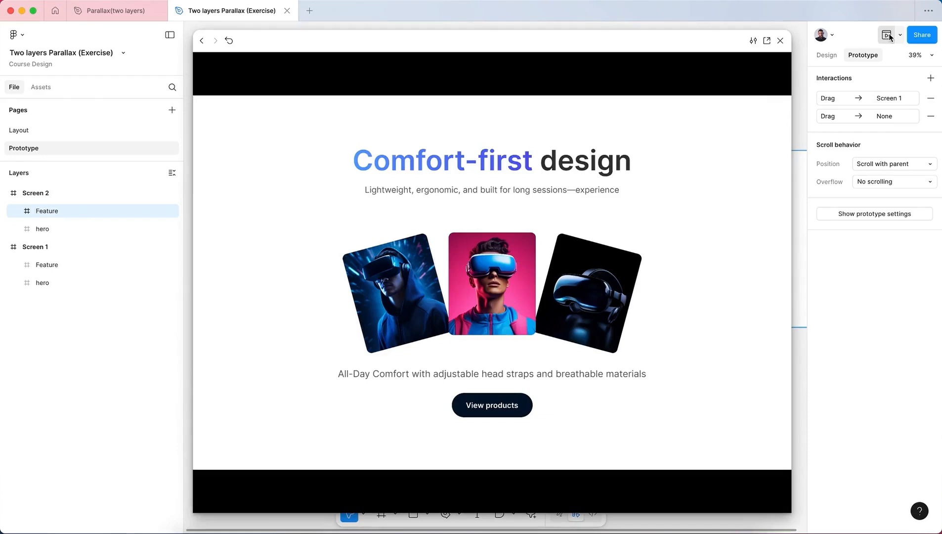
drag(662, 202, 670, 442)
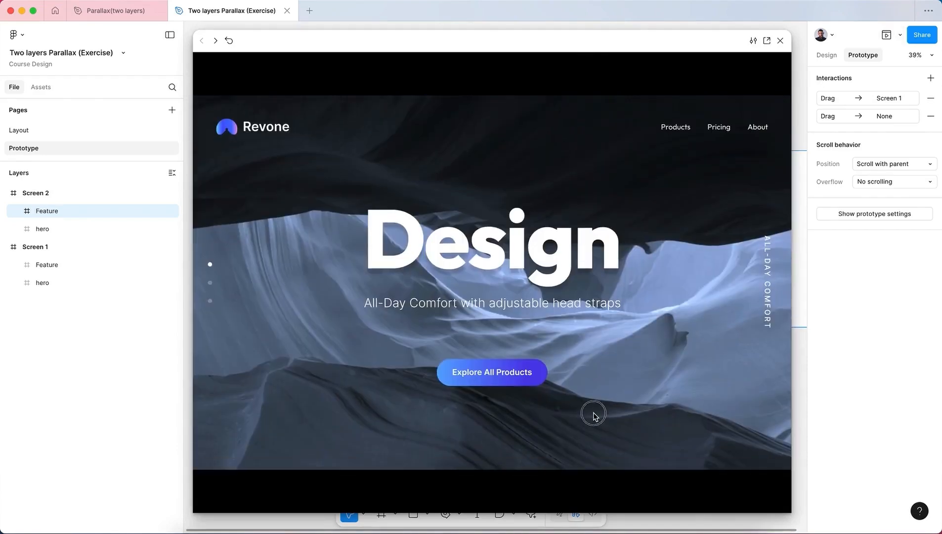
drag(593, 414, 612, 205)
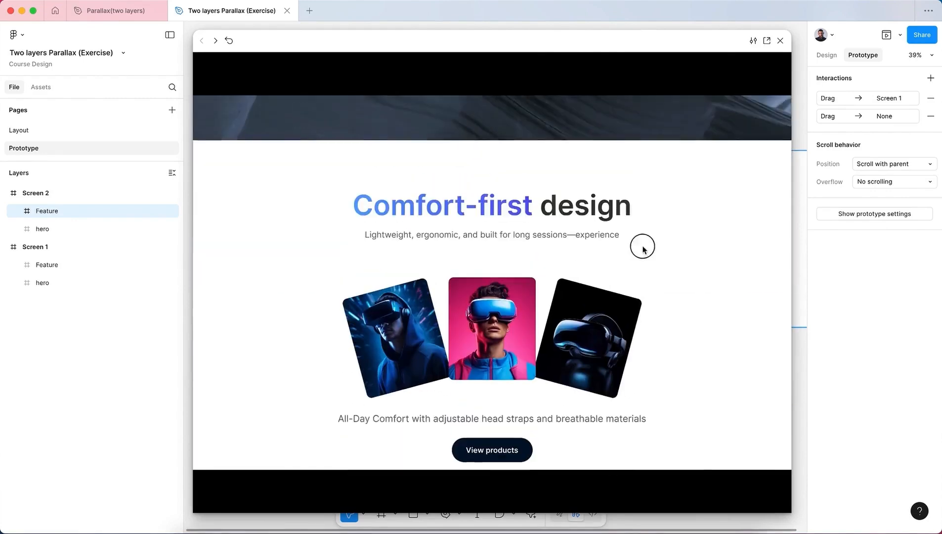
drag(642, 247, 652, 424)
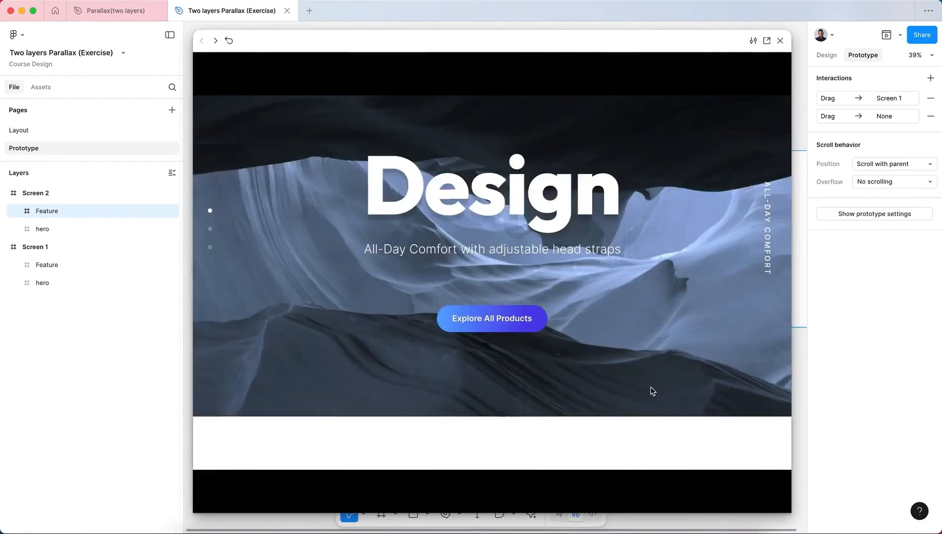
drag(650, 391, 657, 507)
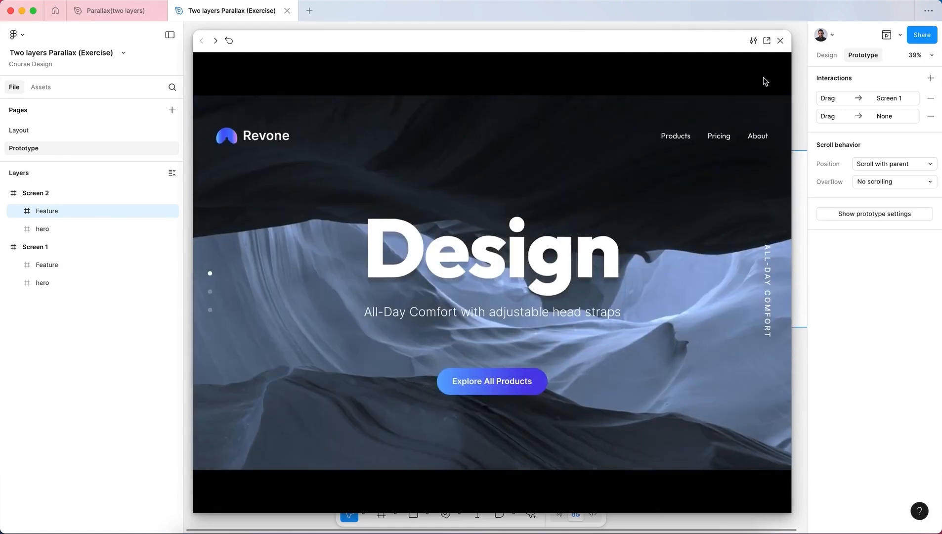
click(779, 41)
click(657, 98)
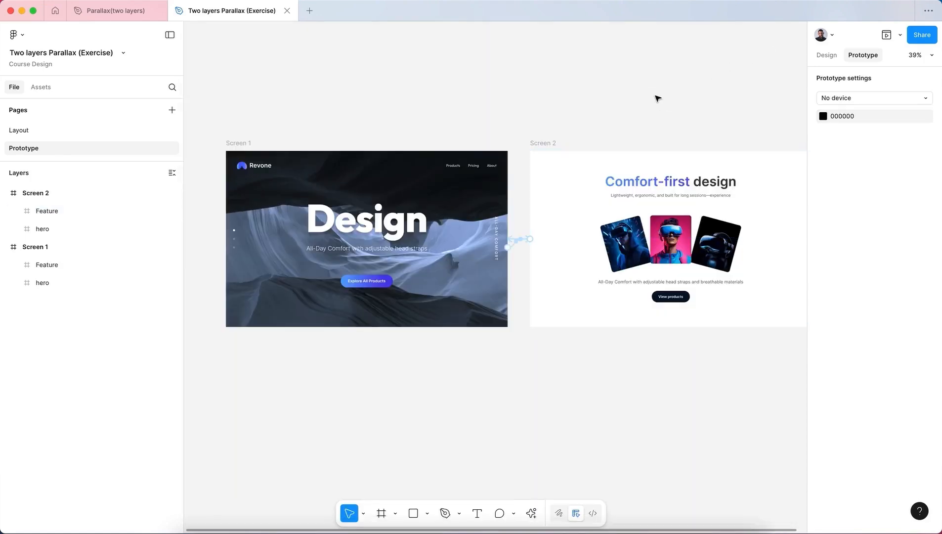
Turn off content clipping on the Screen 2 frame so its hero shows above the Feature section
click(816, 57)
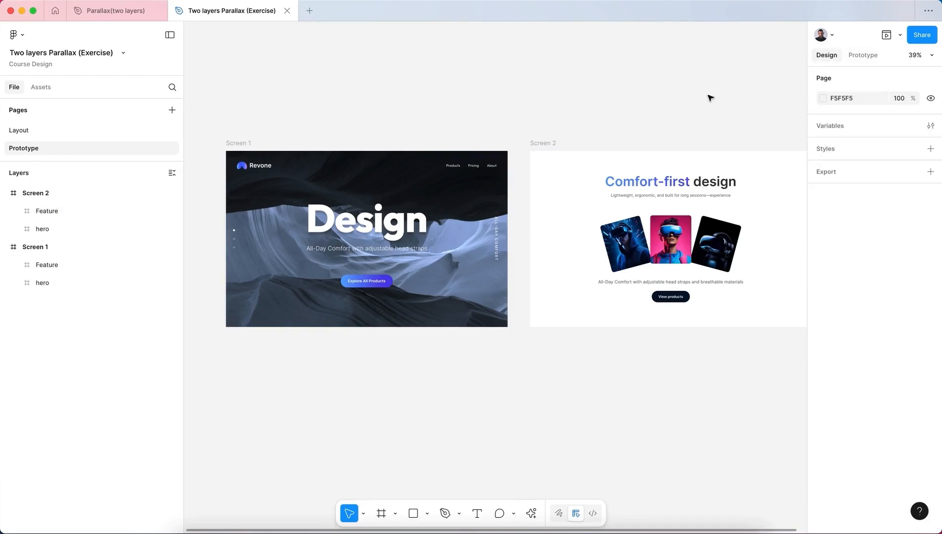
scroll(696, 100, right, 2)
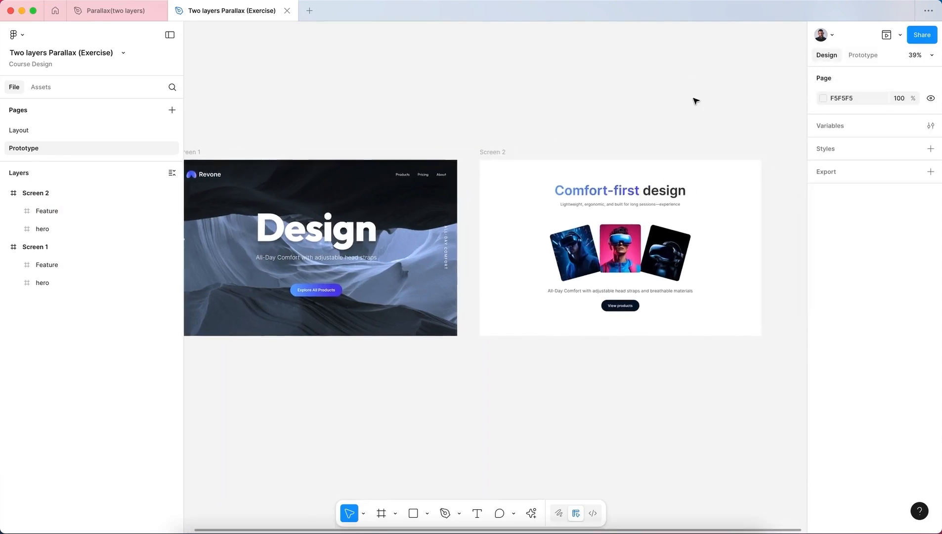
click(504, 152)
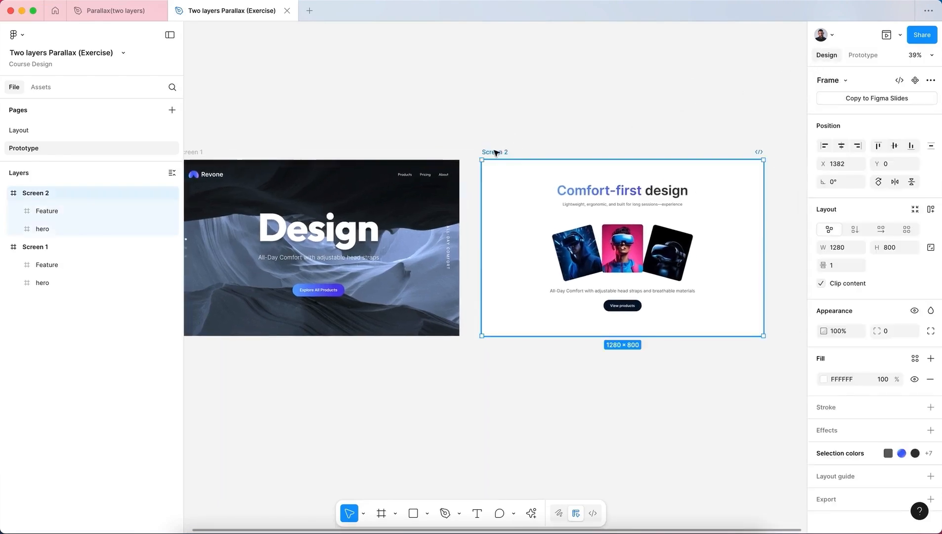
click(48, 246)
click(59, 196)
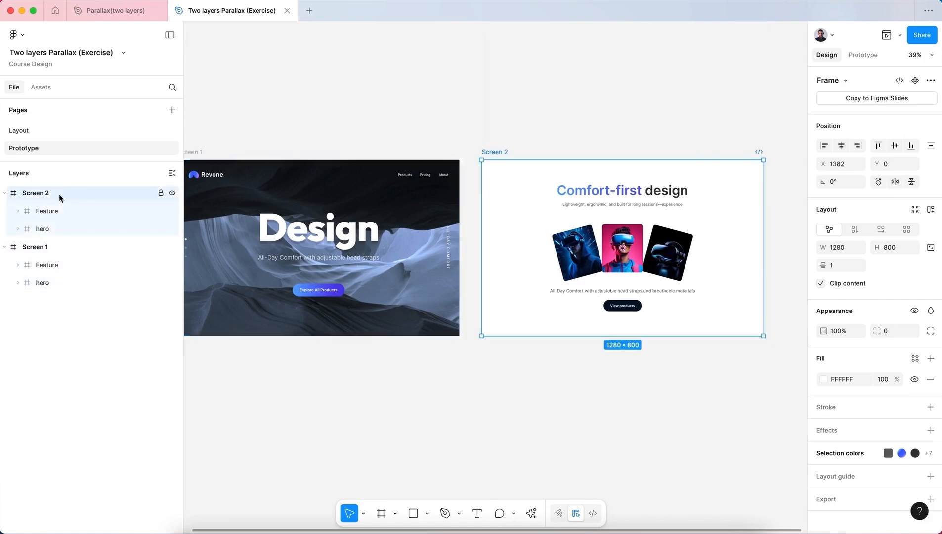
scroll(336, 142, left, 2)
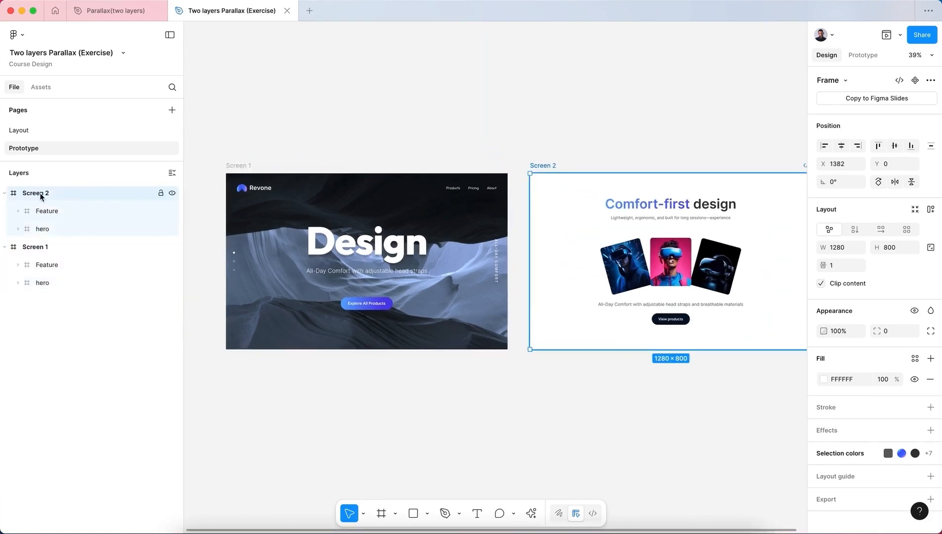
click(822, 284)
scroll(609, 143, right, 3)
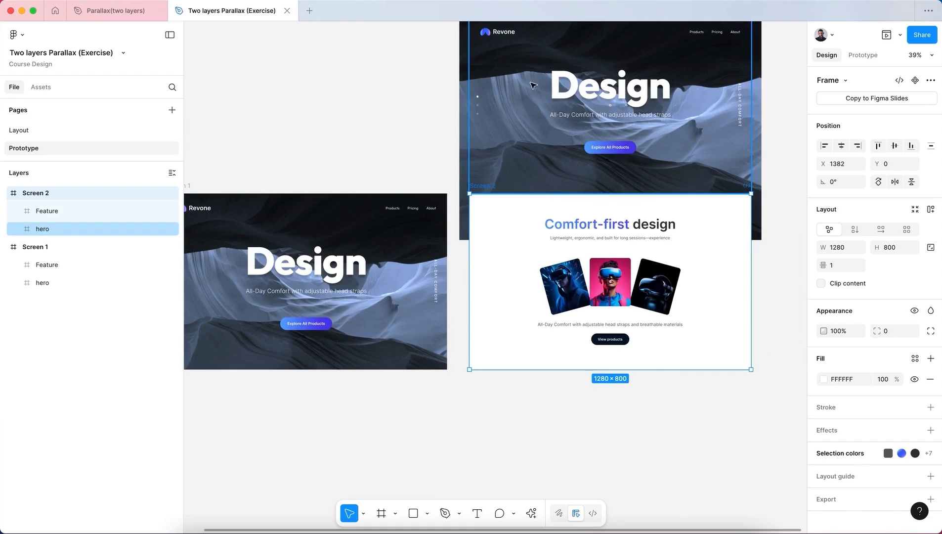
Scale the Mesh gradient image in Screen 2's hero proportionally to 1490 × 1139.48 and center it horizontally
click(582, 69)
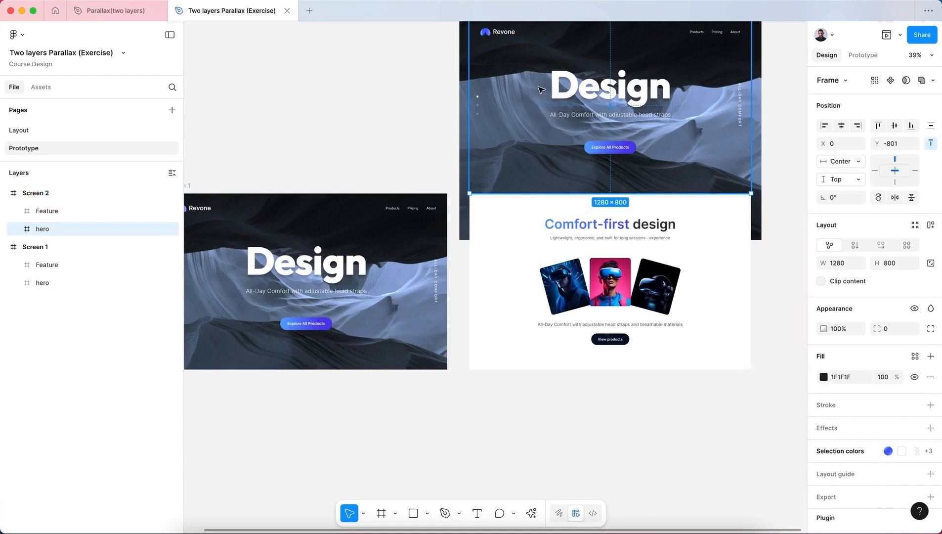
scroll(540, 90, up, 2)
scroll(540, 89, left, 3)
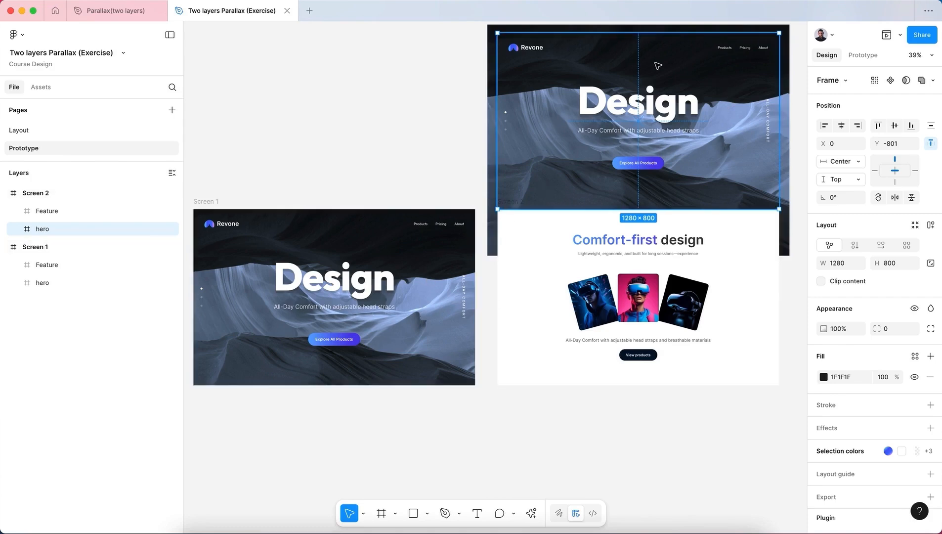
scroll(613, 155, right, 5)
scroll(613, 155, up, 1)
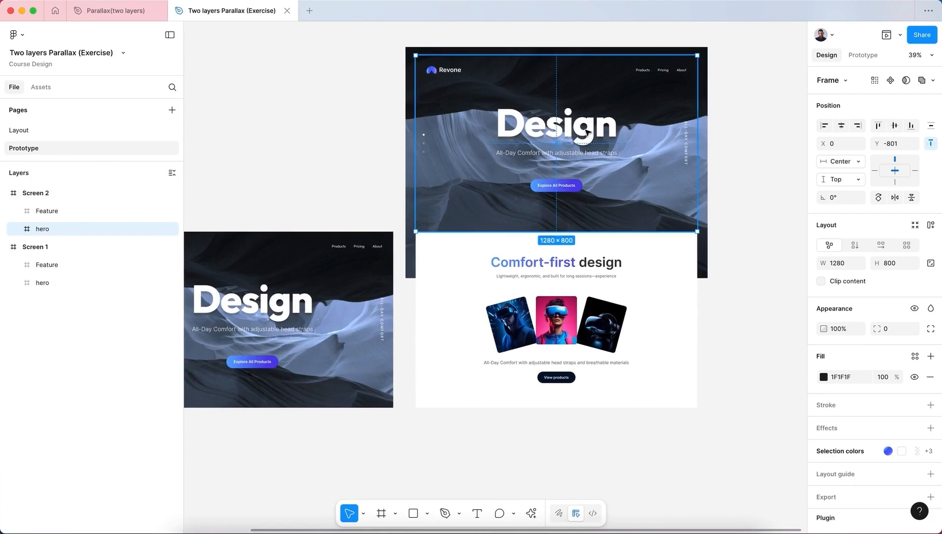
double_click(587, 132)
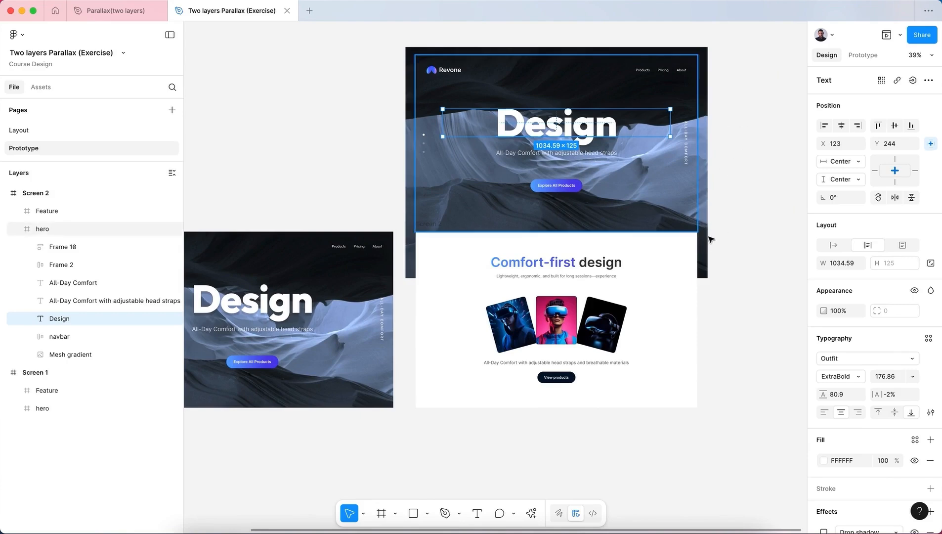
key(Escape)
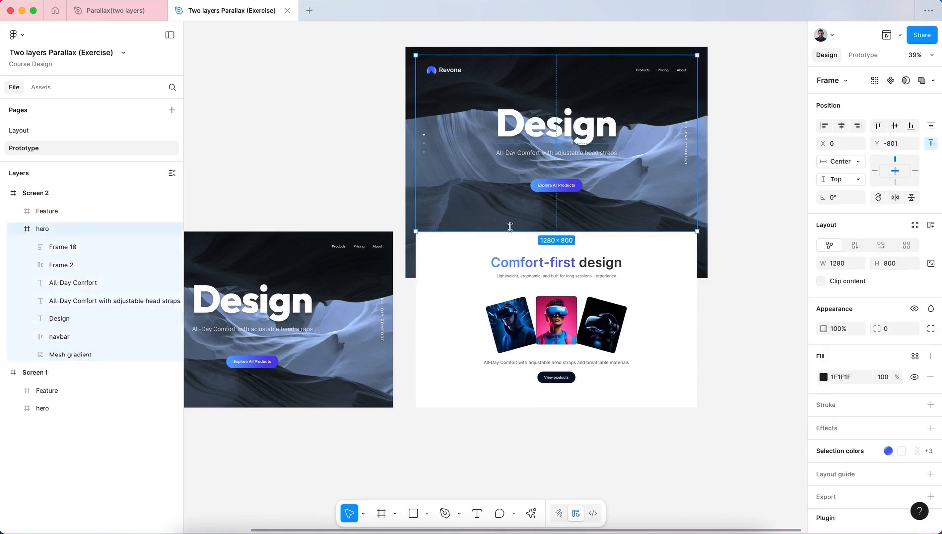
click(56, 355)
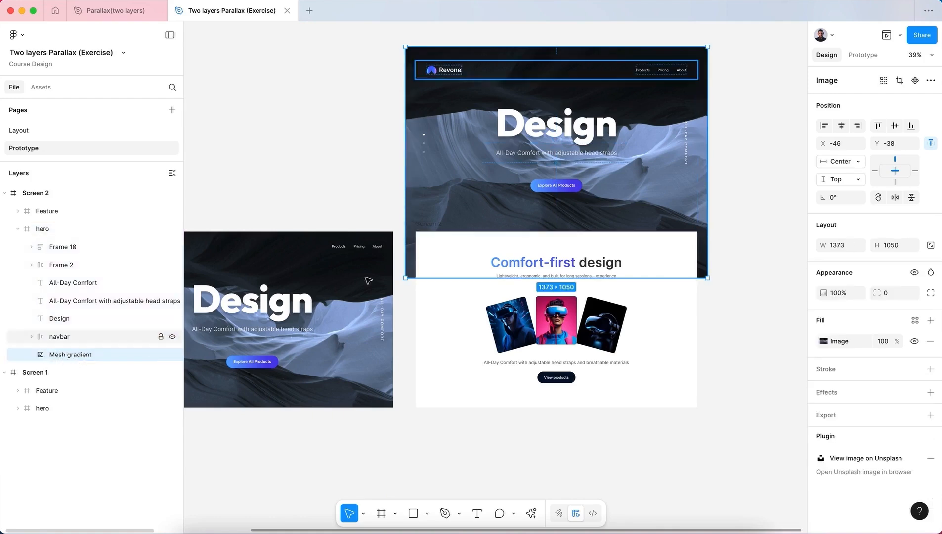
scroll(773, 109, up, 5)
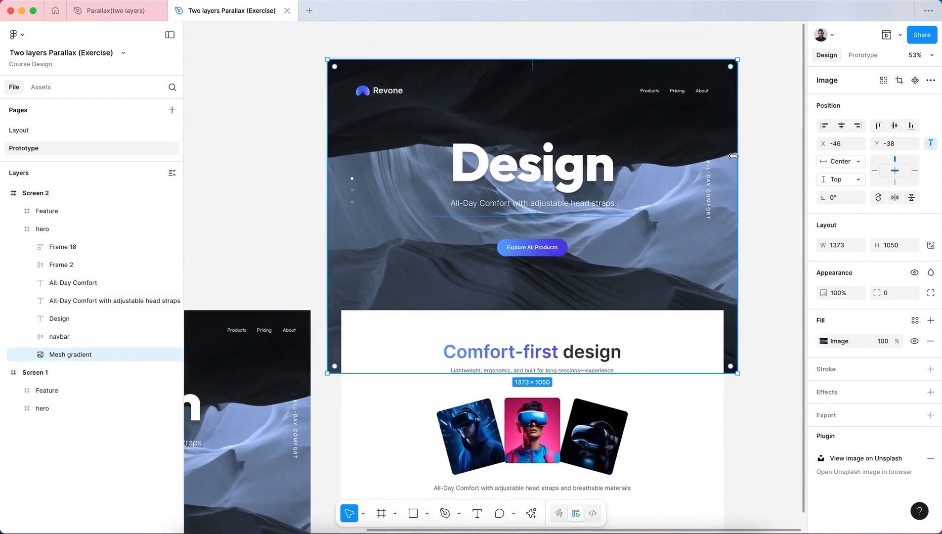
key(k)
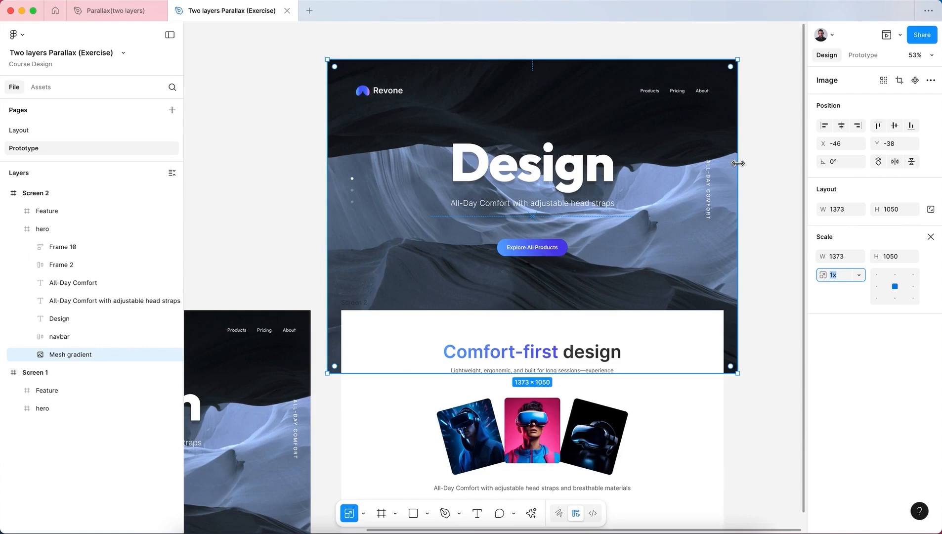
drag(738, 163, 774, 165)
click(841, 125)
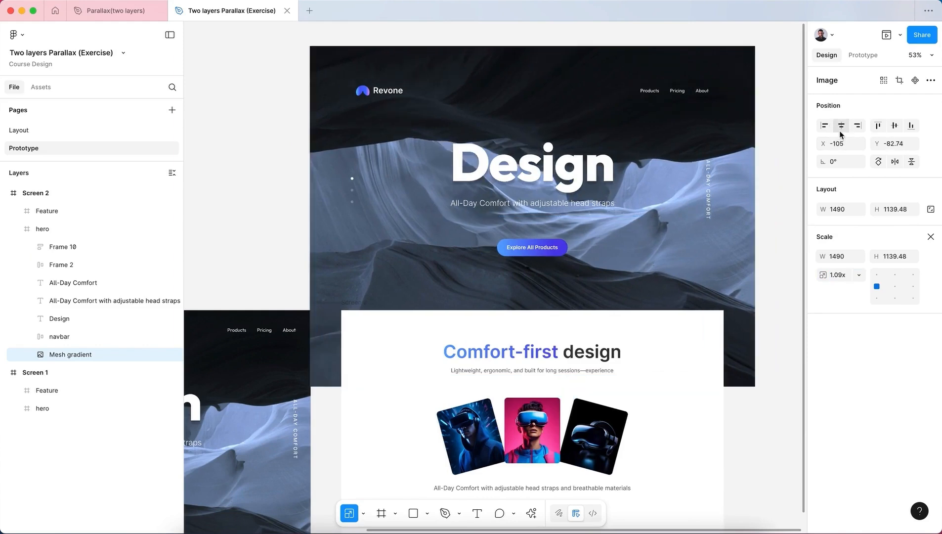
Shift the Mesh gradient image in Screen 2's hero down to Y -2.74
key(shift+Down)
key(shift+Down)
key(shift+Down)
key(shift+Down)
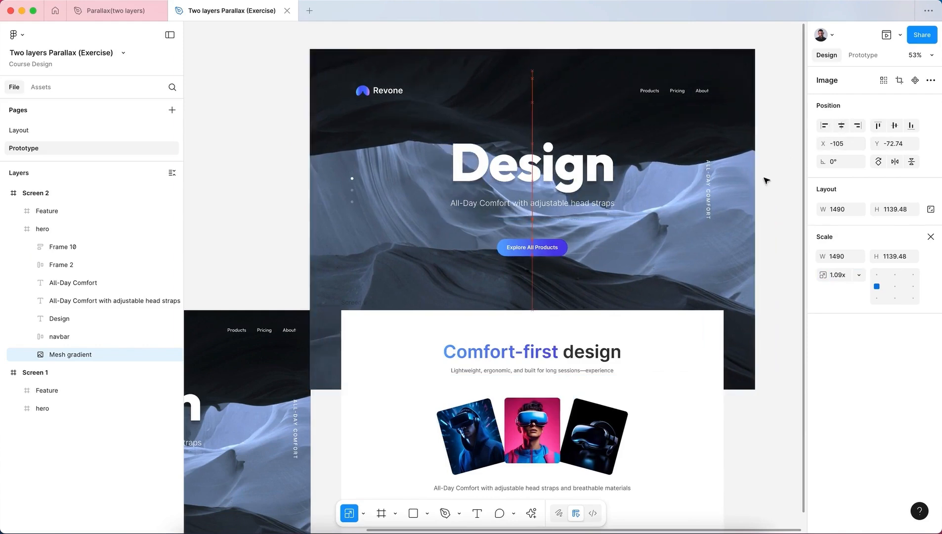
key(shift+Down)
key(shift+Down)
key(shift+Down)
key(shift+Down)
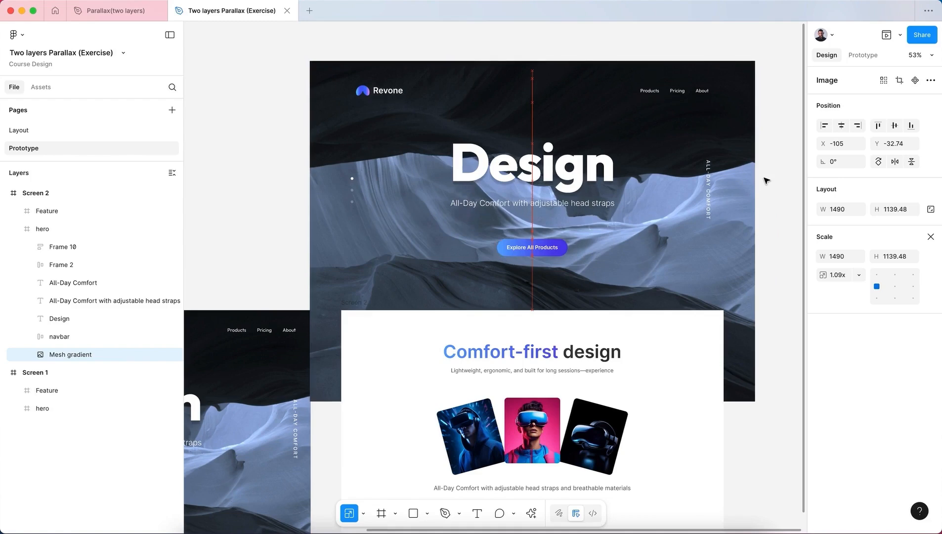
key(shift+Down)
key(shift+Down)
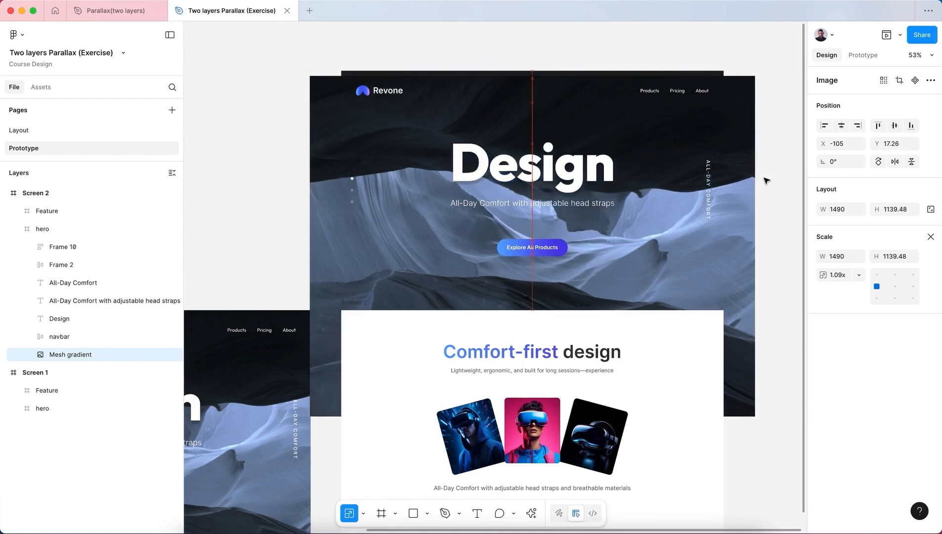
key(shift+Down)
key(shift+Down)
key(shift+Down)
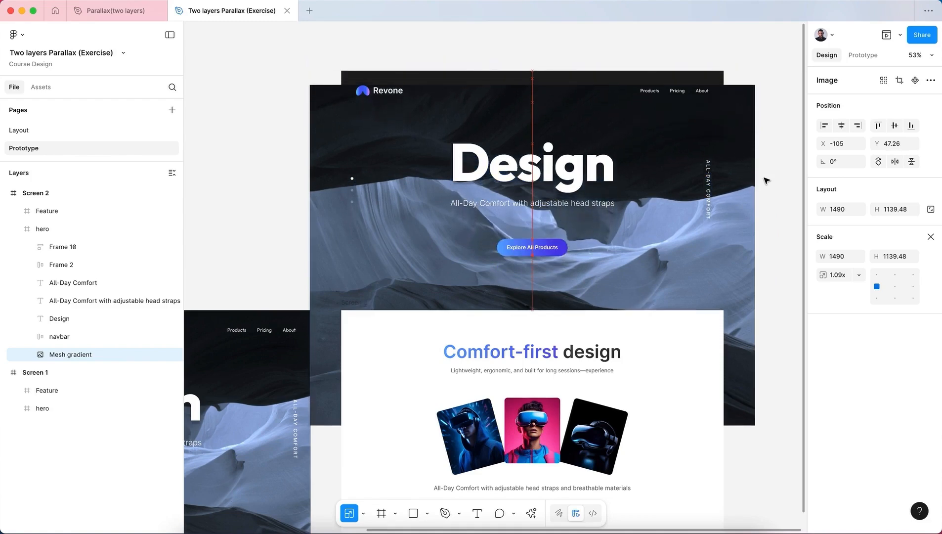
key(shift+Up)
key(shift+Up)
key(shift+Up)
key(shift+Up)
key(shift+Up)
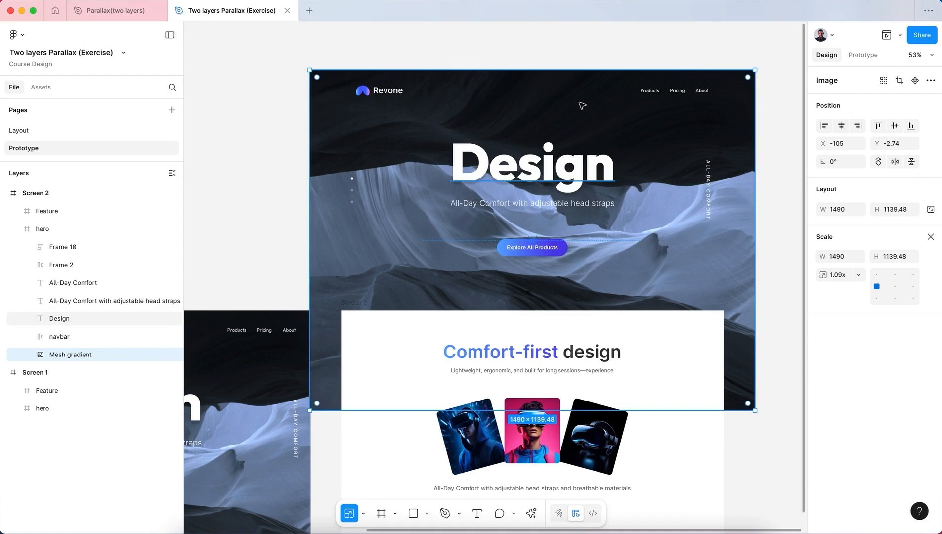
Move the navbar in Screen 2's hero straight up until it sits completely above the hero's top edge
click(613, 100)
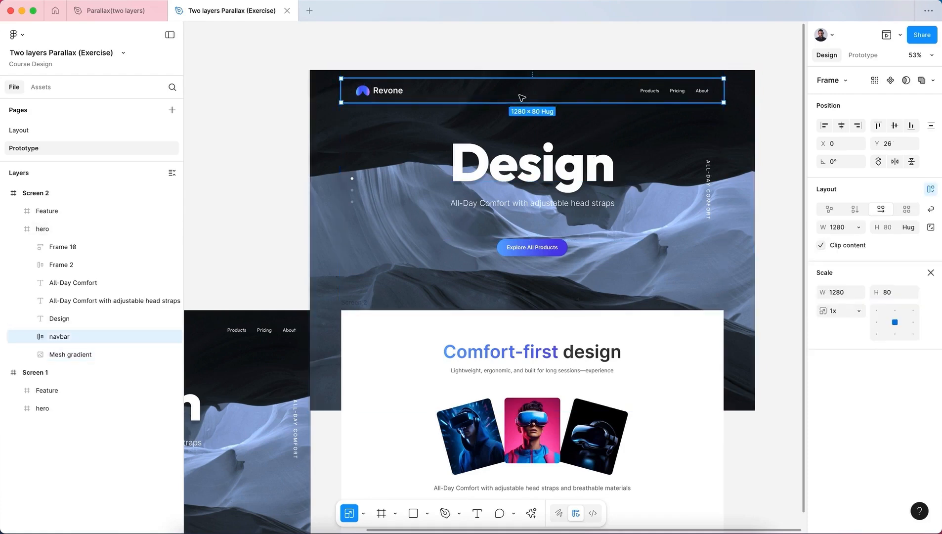
scroll(522, 97, up, 2)
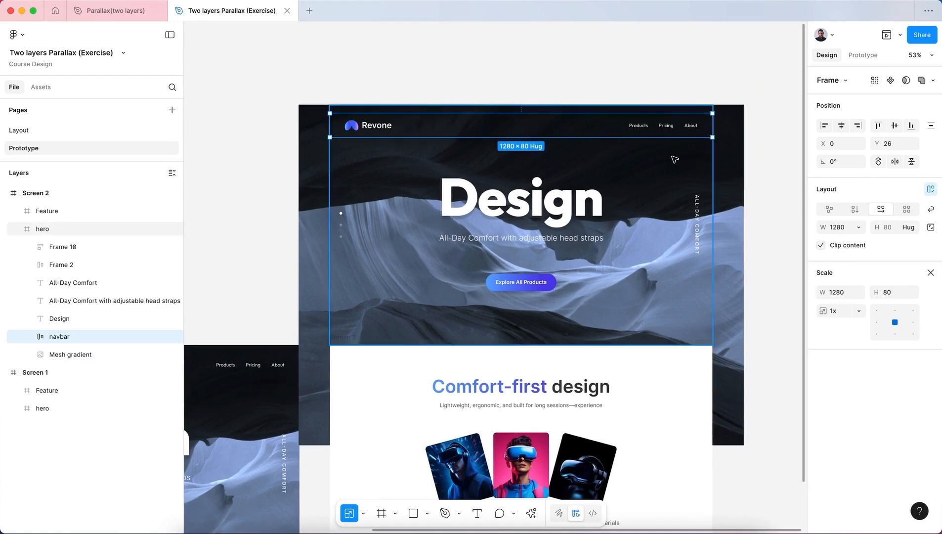
key(shift+Up)
key(shift+Up)
key(shift+Up)
key(shift+Up)
key(shift+Up)
key(shift+Up)
key(shift+Up)
key(shift+Up)
key(shift+Up)
key(shift+Up)
key(shift+Up)
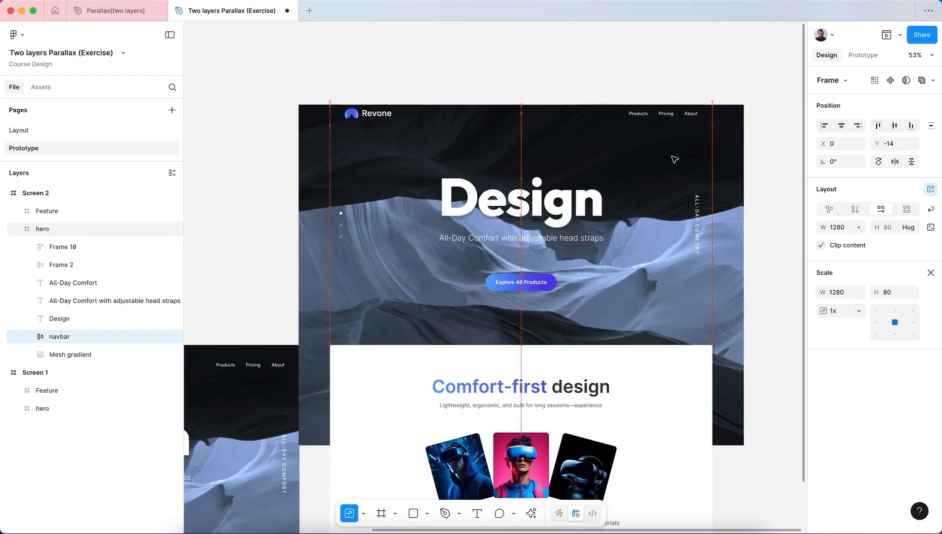
key(shift+Up)
key(shift+Up)
key(shift+Up)
key(shift+Up)
key(shift+Up)
key(shift+Up)
key(shift+Up)
key(shift+Up)
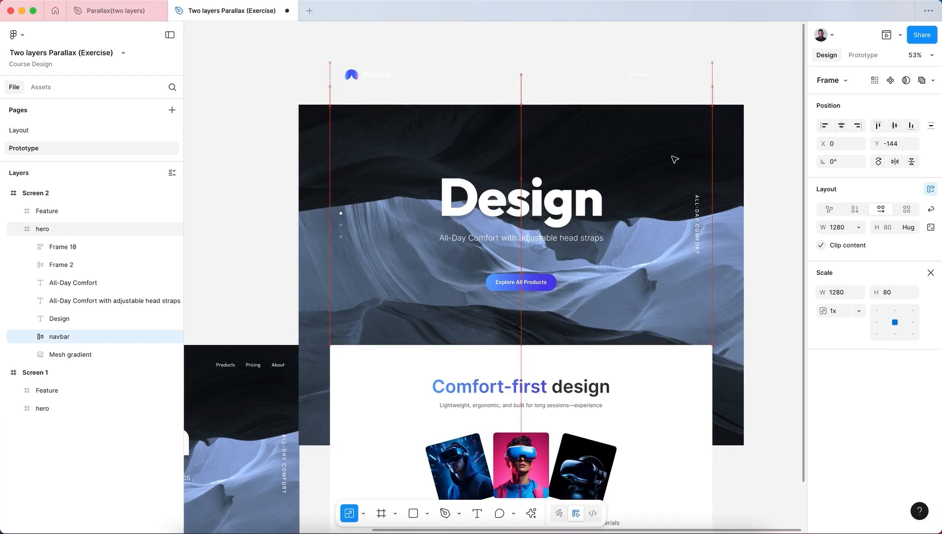
Change the page background color to dark gray 383838
click(772, 173)
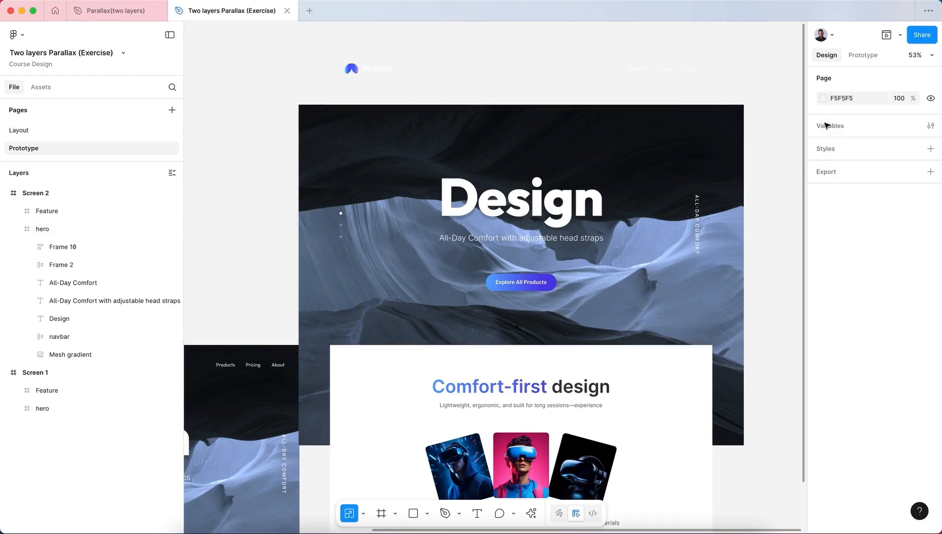
click(823, 98)
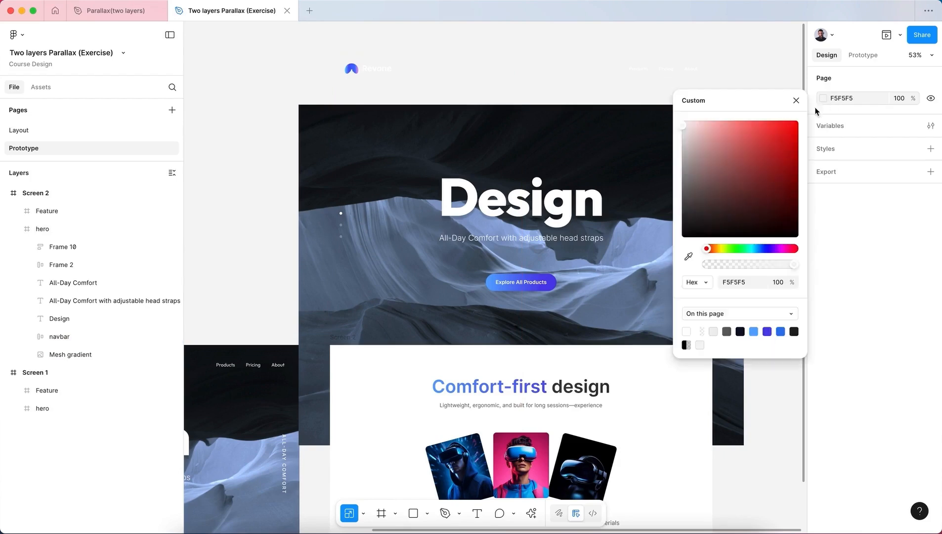
click(702, 217)
drag(673, 231, 681, 210)
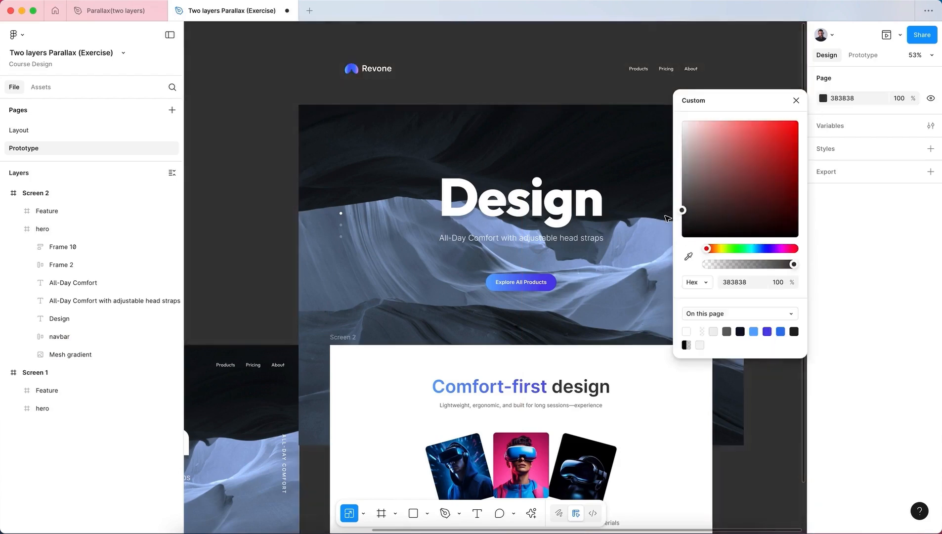
click(801, 101)
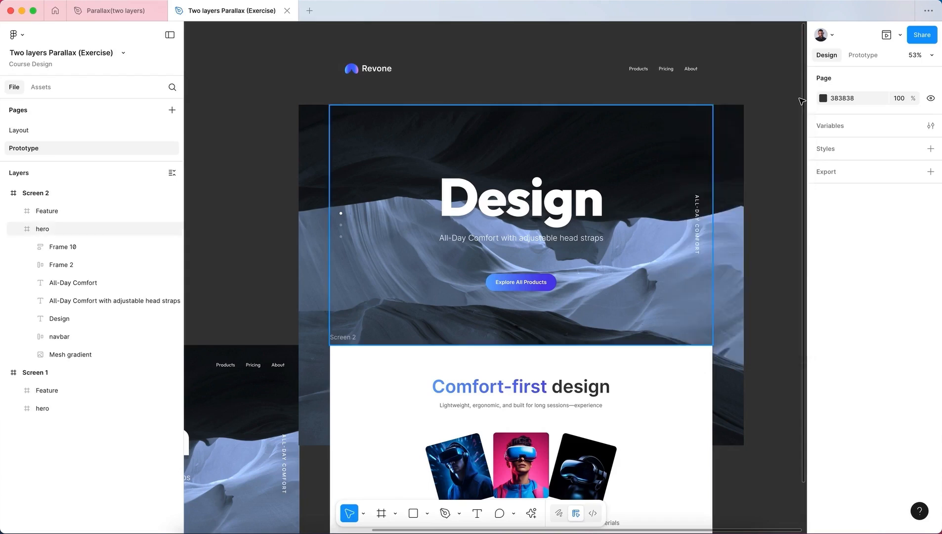
Move the Design heading in Screen 2's hero up to Y 114
click(542, 232)
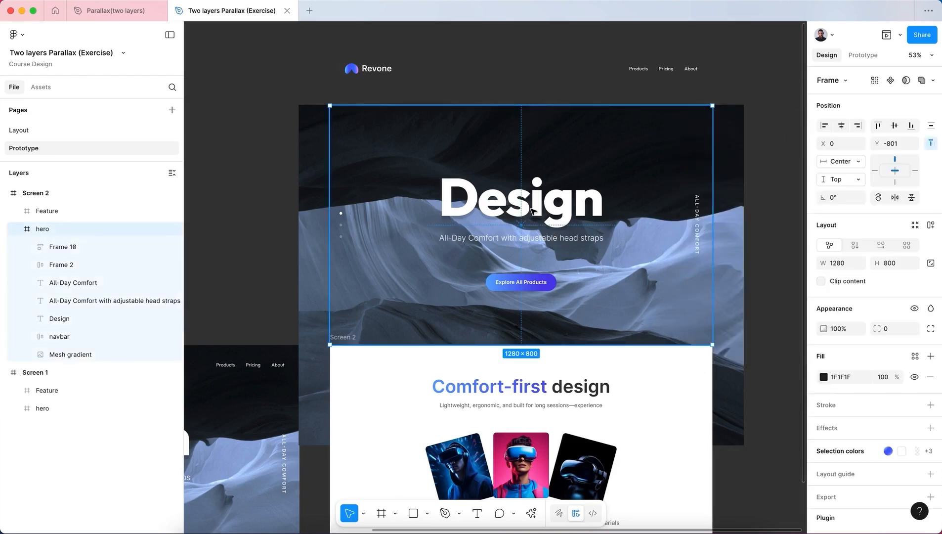
click(532, 211)
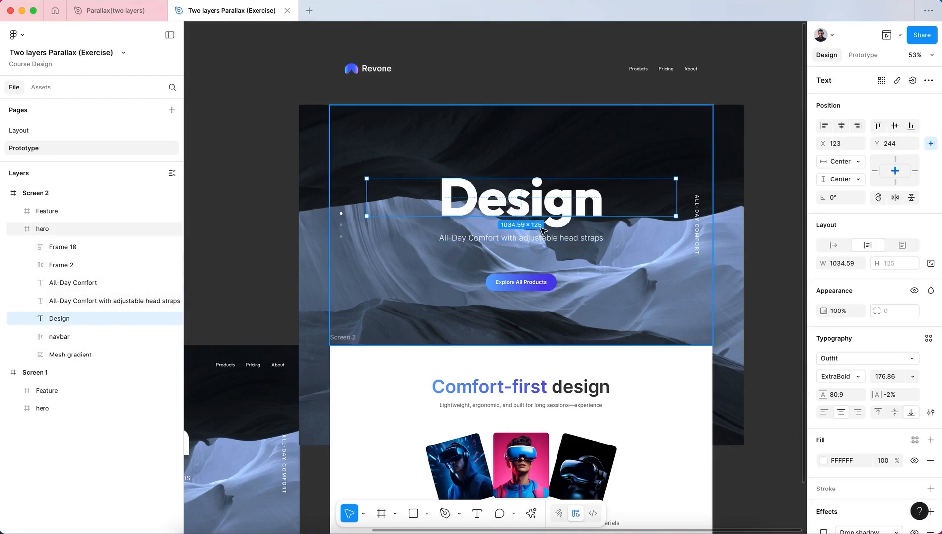
key(shift+Up)
key(shift+Up)
key(shift+Up)
key(shift+Up)
key(shift+Up)
key(shift+Up)
key(shift+Up)
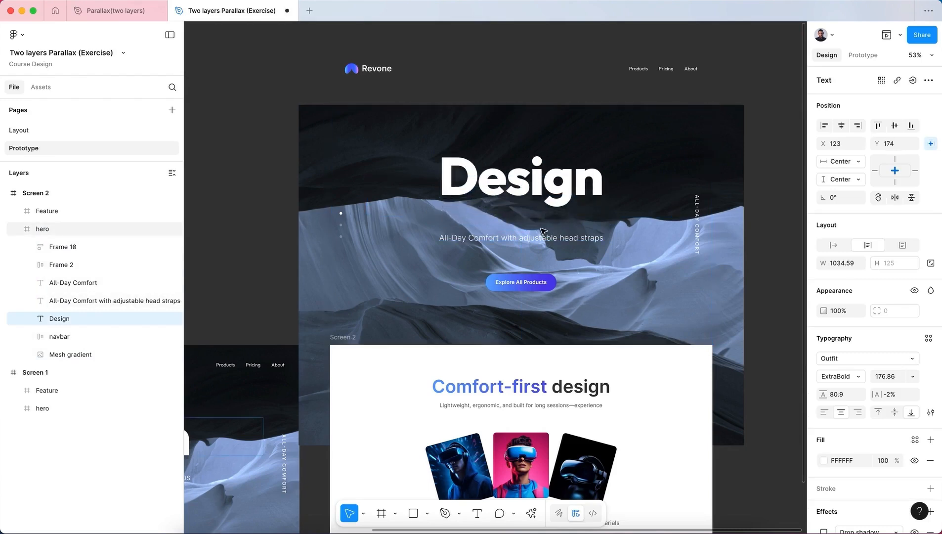
key(shift+Up)
key(shift+Up)
key(shift+Up)
key(shift+Up)
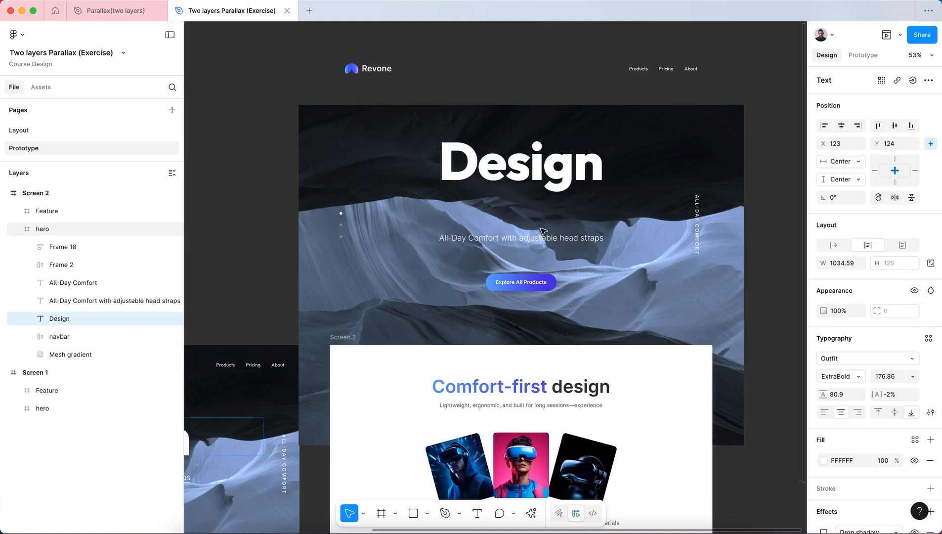
key(shift+Up)
key(shift+Up)
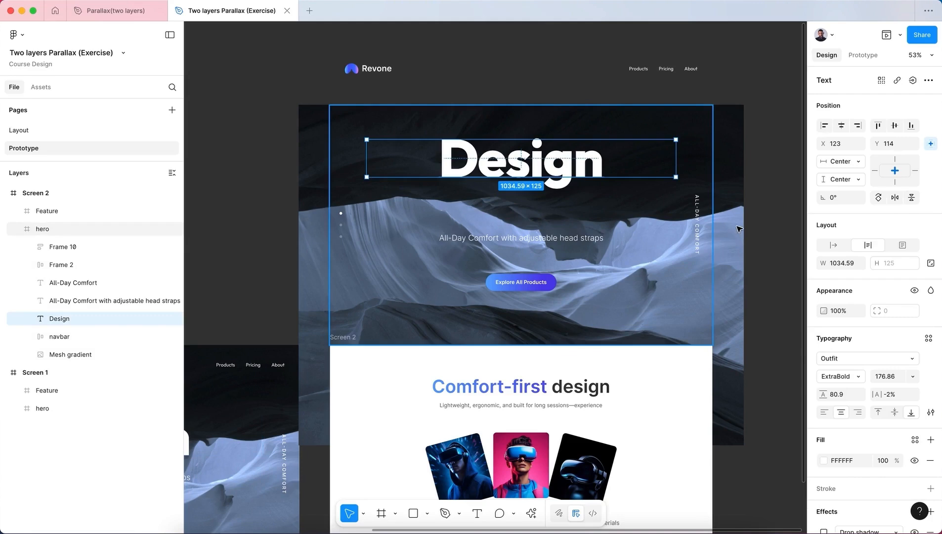
Lower the Mesh gradient image behind Screen 2's hero to Y 37.26
click(738, 228)
click(738, 229)
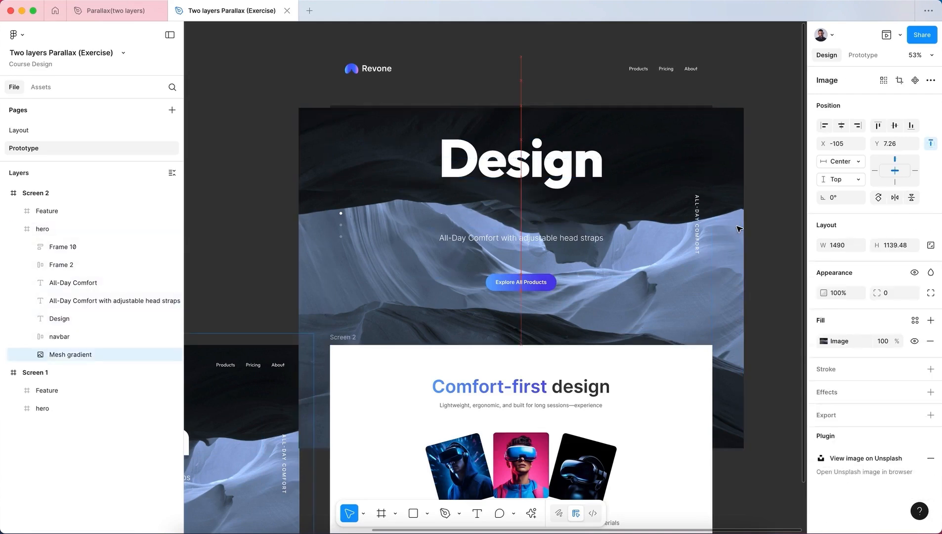
key(shift+Down)
key(shift+Down)
key(shift+Down)
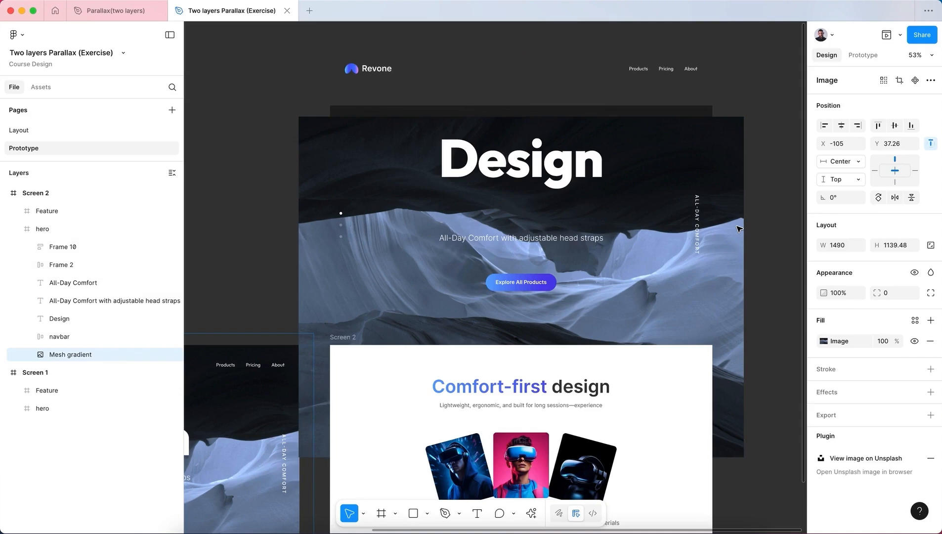
Raise the Mesh gradient image behind Screen 2's hero to Y -2.74
key(shift+Up)
key(shift+Up)
key(shift+Up)
key(shift+Up)
key(shift+Up)
key(shift+Up)
key(shift+Up)
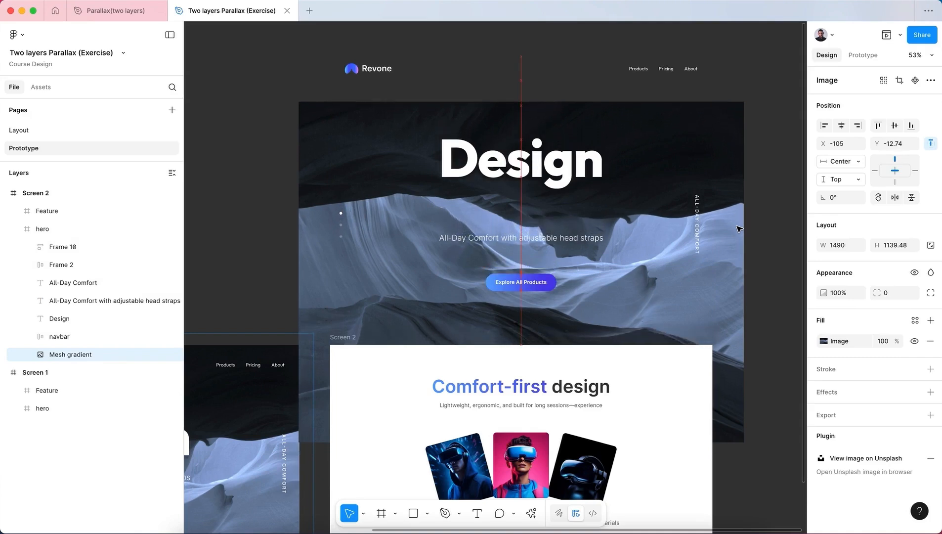
key(shift+Up)
key(shift+Up)
key(shift+Up)
key(shift+Up)
key(shift+Up)
key(shift+Up)
key(shift+Up)
key(shift+Up)
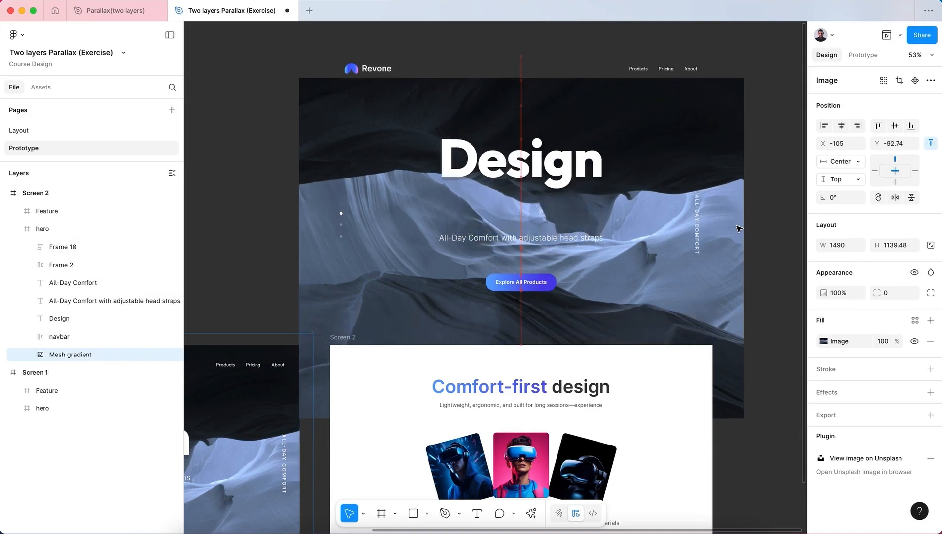
key(shift+Down)
key(shift+Down)
key(shift+Down)
key(shift+Down)
key(shift+Down)
key(shift+Down)
key(shift+Down)
key(shift+Down)
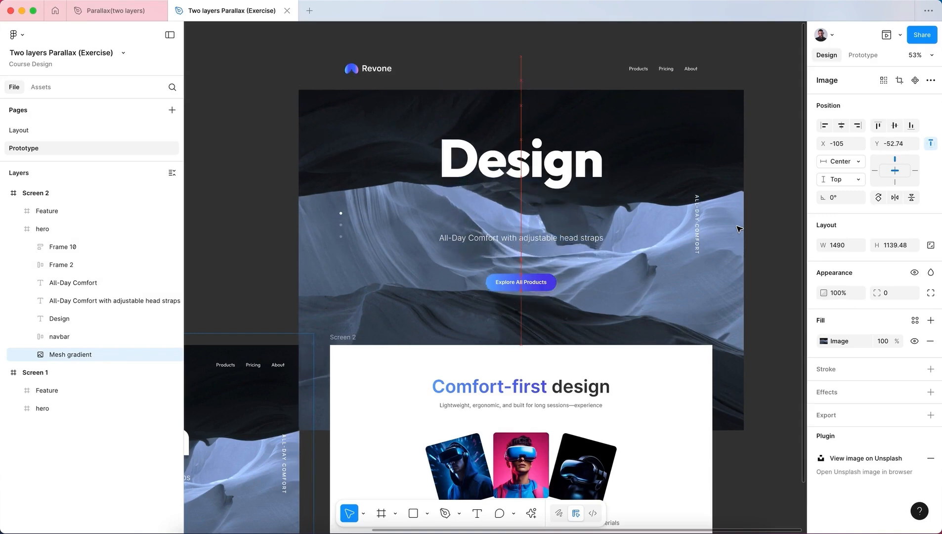
key(shift+Down)
key(shift+Down)
key(shift+Down)
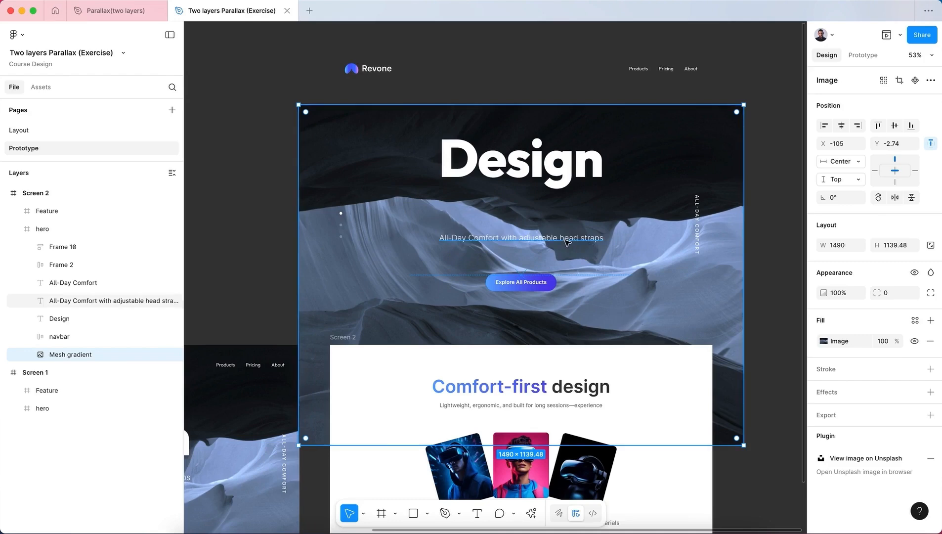
Nudge the Design heading in Screen 2's hero up by 40 px
scroll(567, 242, down, 2)
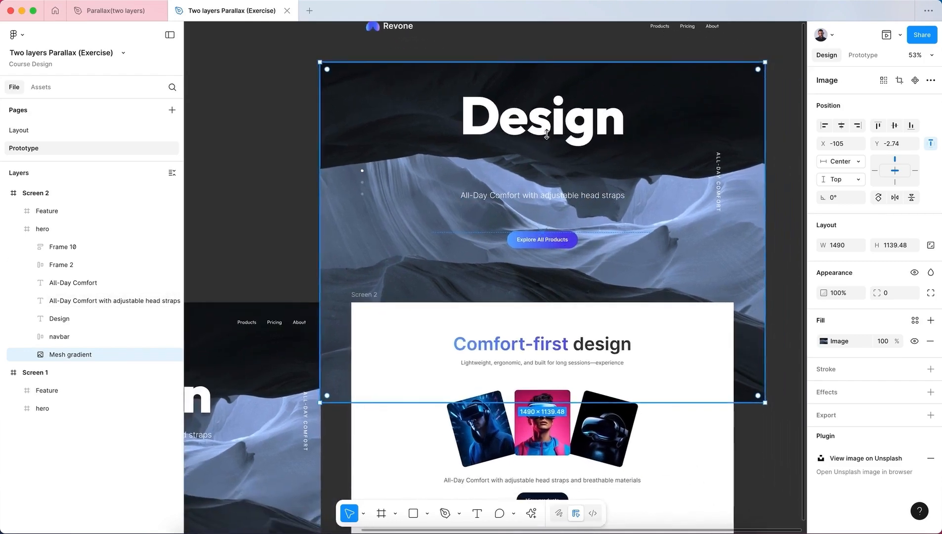
double_click(548, 135)
scroll(551, 138, up, 2)
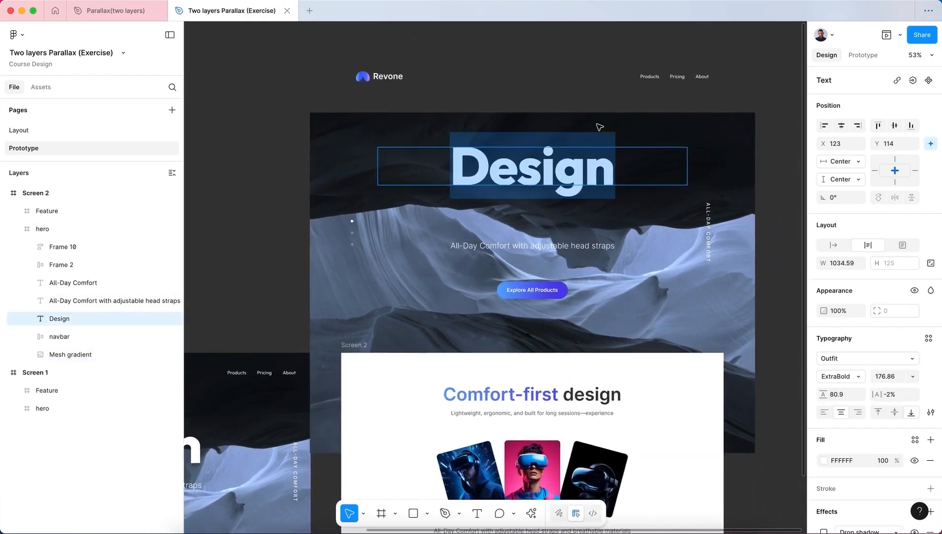
key(Escape)
key(shift+Up)
key(shift+Up)
key(shift+Up)
key(shift+Up)
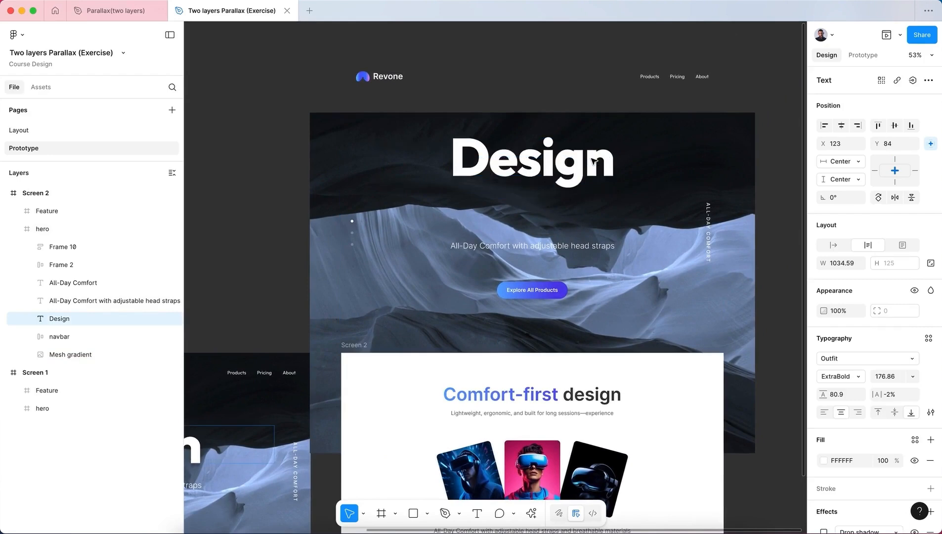
Move the subtitle "All-Day Comfort with adjustable head straps" in Screen 2's hero up to Y 335
click(588, 243)
key(shift+Up)
key(shift+Up)
key(shift+Up)
key(shift+Up)
key(shift+Up)
key(shift+Up)
key(shift+Up)
key(shift+Up)
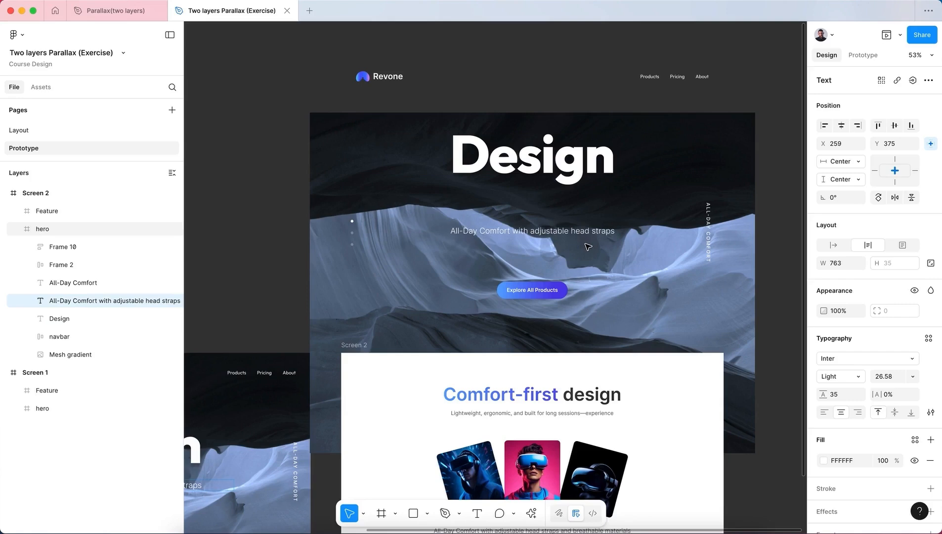
key(shift+Up)
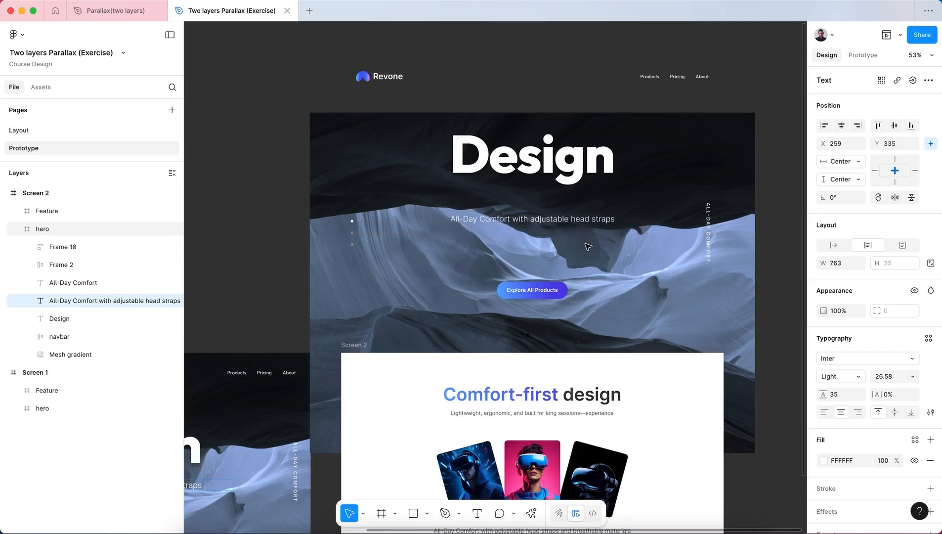
Move the Explore All Products button in Screen 2's hero up to Y 472.62
click(560, 288)
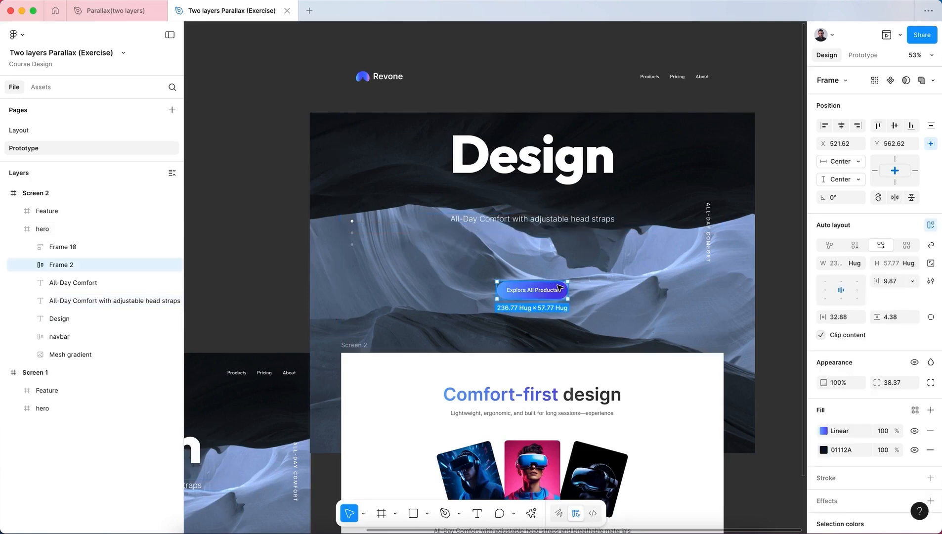
key(shift+Up)
key(shift+Up)
key(shift+Up)
key(shift+Up)
key(shift+Up)
key(shift+Up)
key(shift+Up)
key(shift+Up)
key(shift+Up)
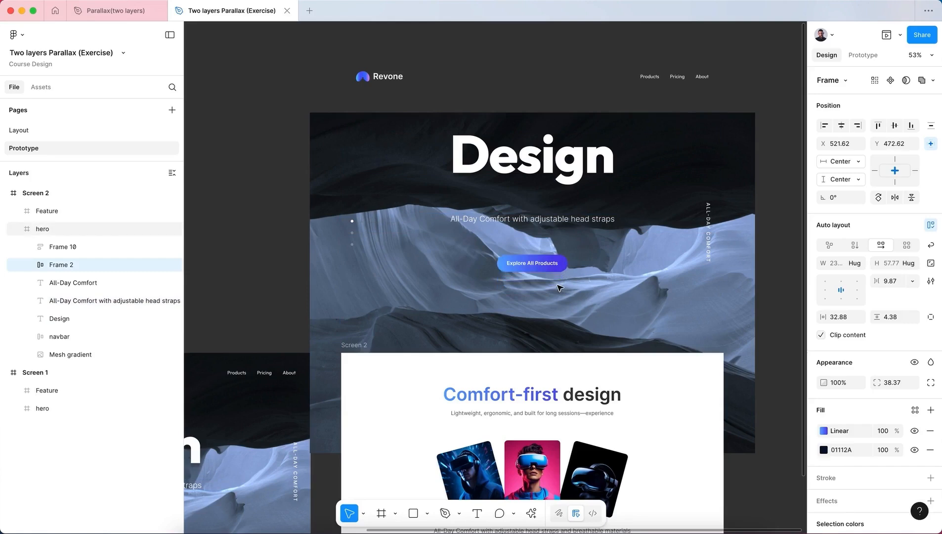
Move the button, subtitle, Design heading and navbar of Screen 2's hero up together, bringing the navbar to Y -354
shift+click(549, 216)
shift+click(557, 151)
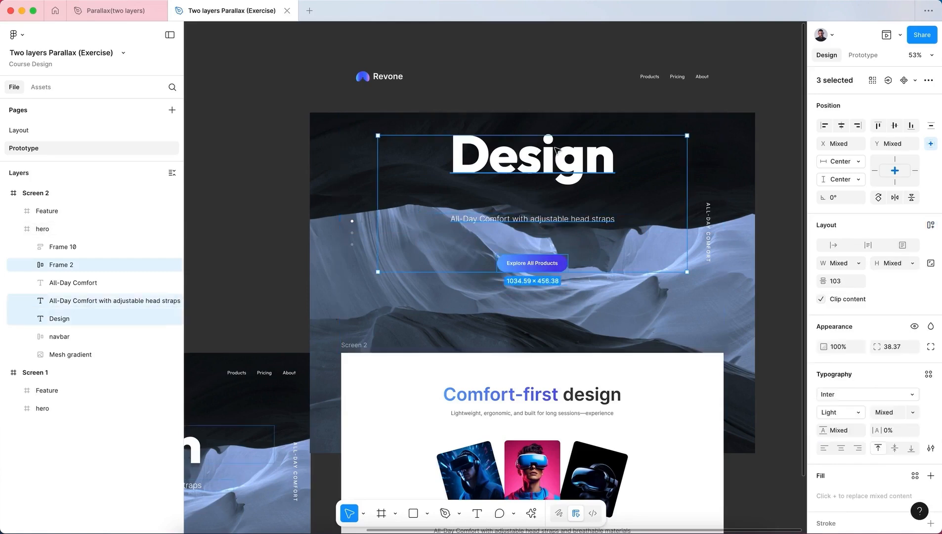
shift+click(575, 73)
key(shift+Up)
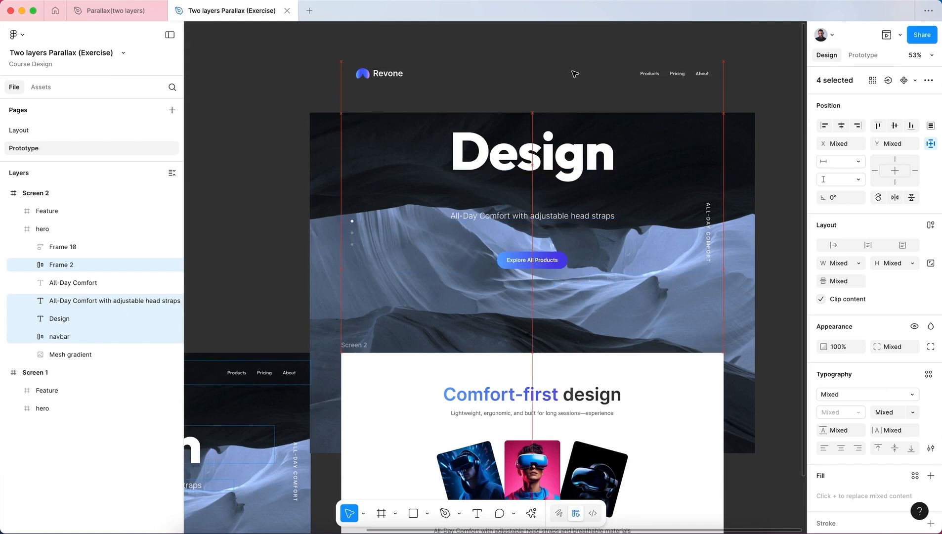
key(shift+Up)
key(shift+Up)
key(shift+Up)
key(shift+Up)
key(shift+Up)
key(shift+Up)
key(shift+Up)
key(shift+Up)
key(shift+Up)
key(shift+Up)
key(shift+Up)
key(shift+Up)
key(shift+Up)
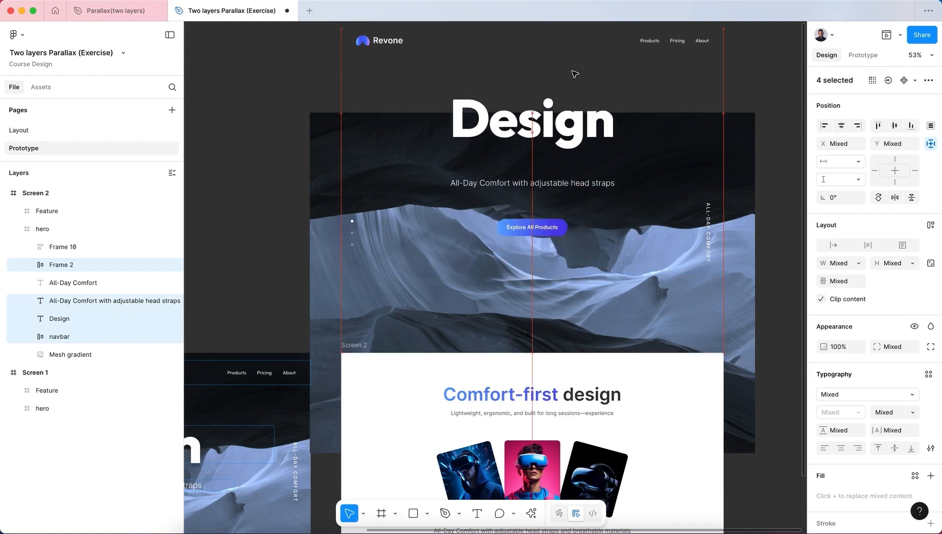
key(shift+Up)
key(shift+Up)
key(shift+Up)
key(shift+Up)
key(shift+Up)
key(shift+Up)
key(shift+Up)
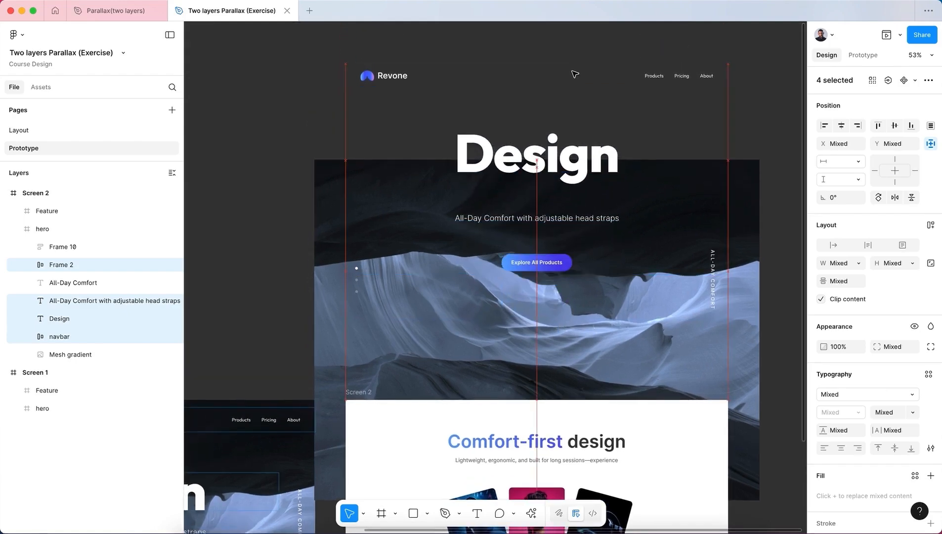
Raise only the navbar above Screen 2's hero to Y -444
click(574, 74)
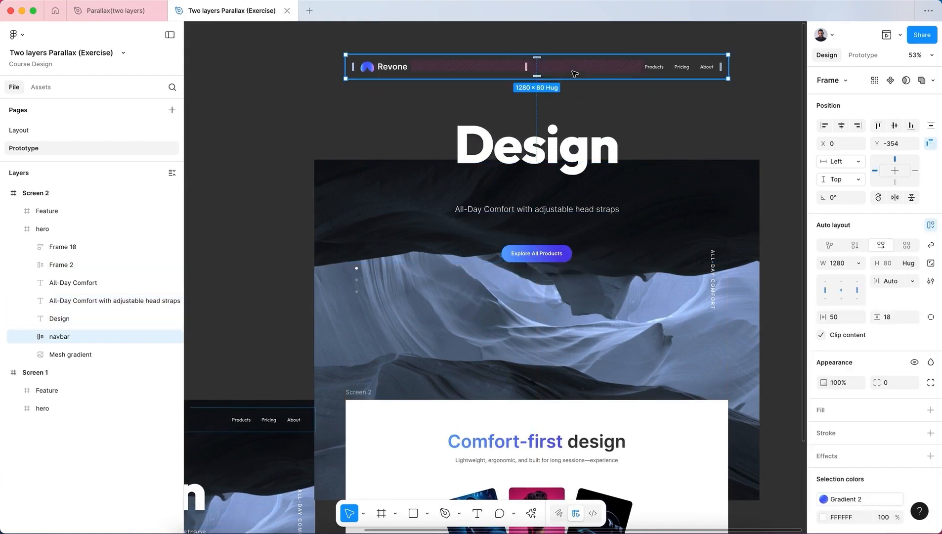
key(shift+Up)
key(shift+Up)
key(shift+Up)
key(shift+Up)
key(shift+Up)
key(shift+Up)
key(shift+Up)
key(shift+Up)
key(shift+Up)
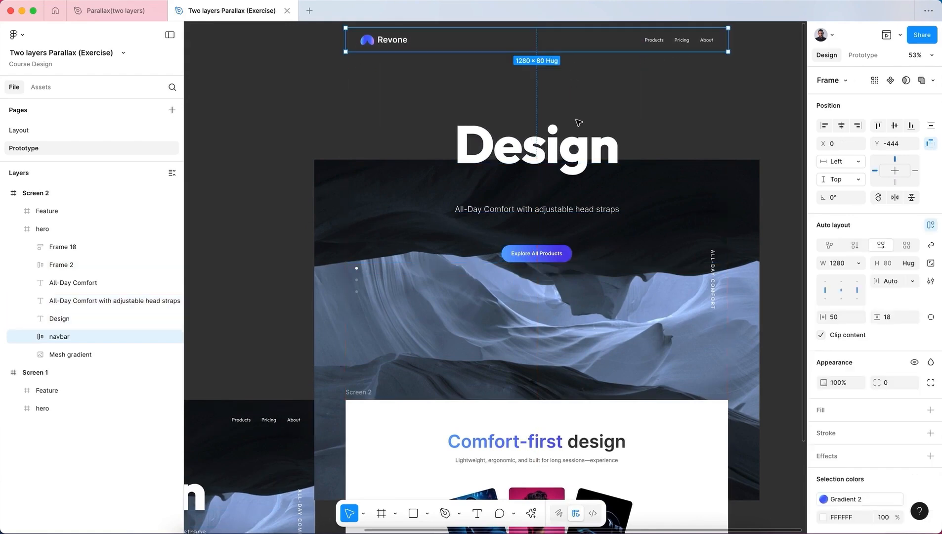
Raise the Design heading above the hero background in Screen 2 to Y -226
click(579, 137)
key(shift+Up)
key(shift+Up)
key(shift+Up)
key(shift+Up)
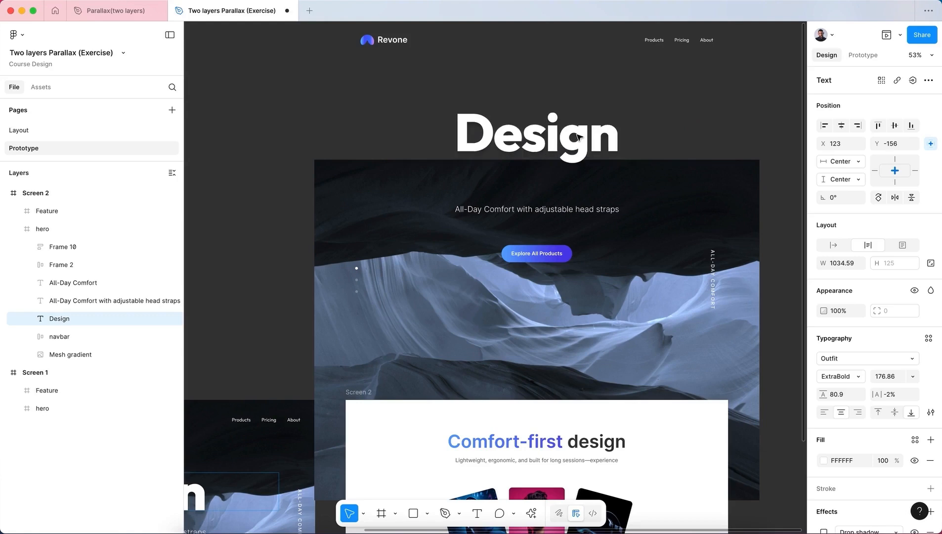
key(shift+Up)
key(shift+Up)
key(shift+Up)
key(shift+Up)
key(shift+Up)
key(shift+Up)
key(shift+Up)
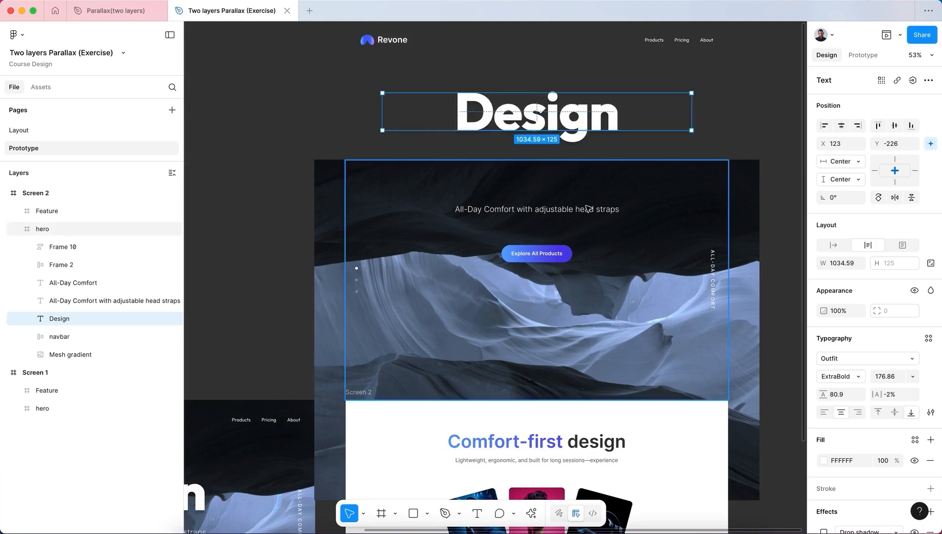
Move the subtitle below Screen 2's Design heading up to Y 75
click(588, 209)
key(shift+Up)
key(shift+Up)
key(shift+Up)
key(shift+Up)
key(shift+Up)
key(shift+Up)
key(shift+Up)
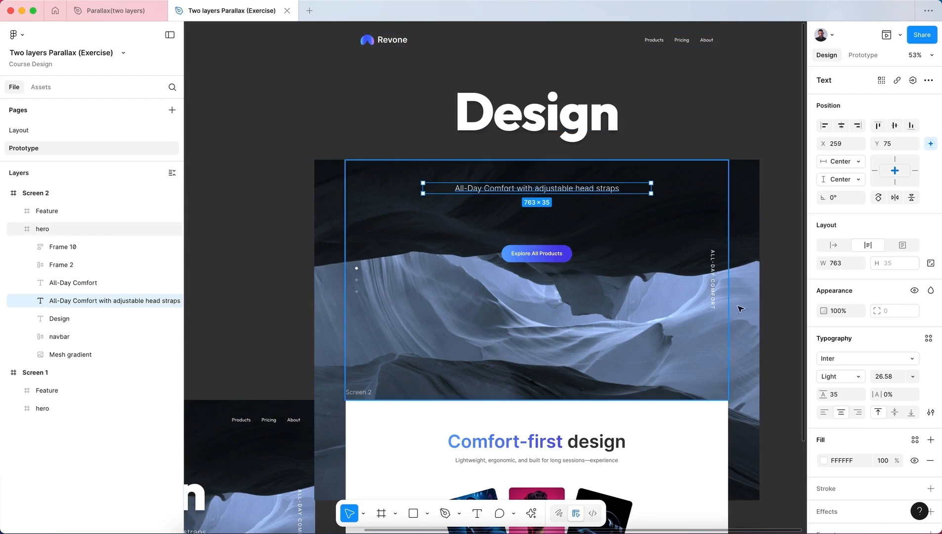
Raise Screen 2's Design heading by a further 50 px
click(550, 119)
double_click(550, 125)
key(Escape)
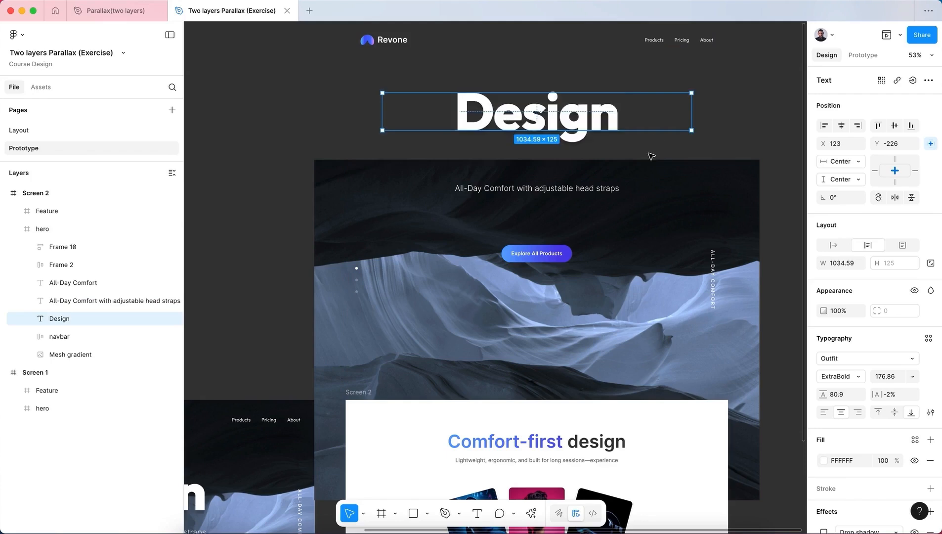
key(shift+Up)
key(shift+Up)
key(shift+Up)
key(shift+Up)
key(shift+Up)
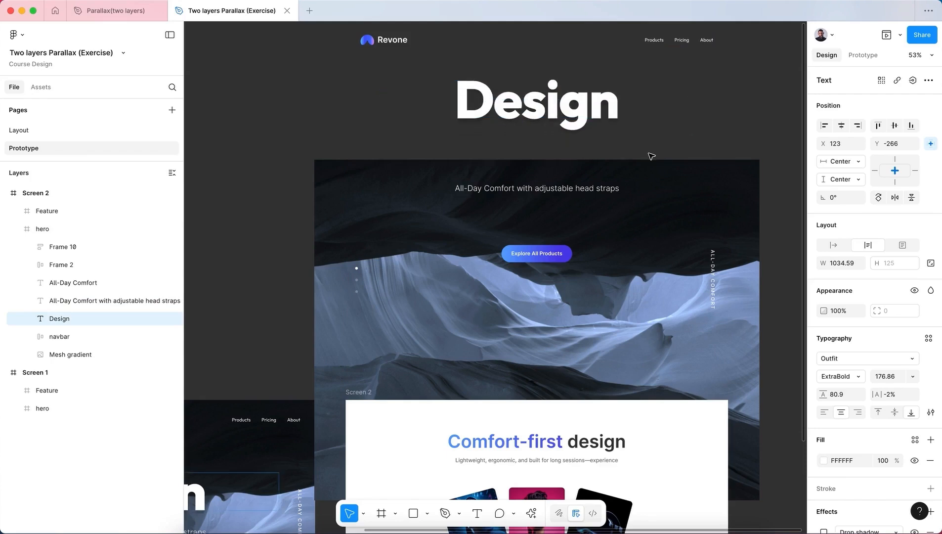
Move Screen 2's subtitle up to Y 5, just inside the hero's top edge
click(597, 193)
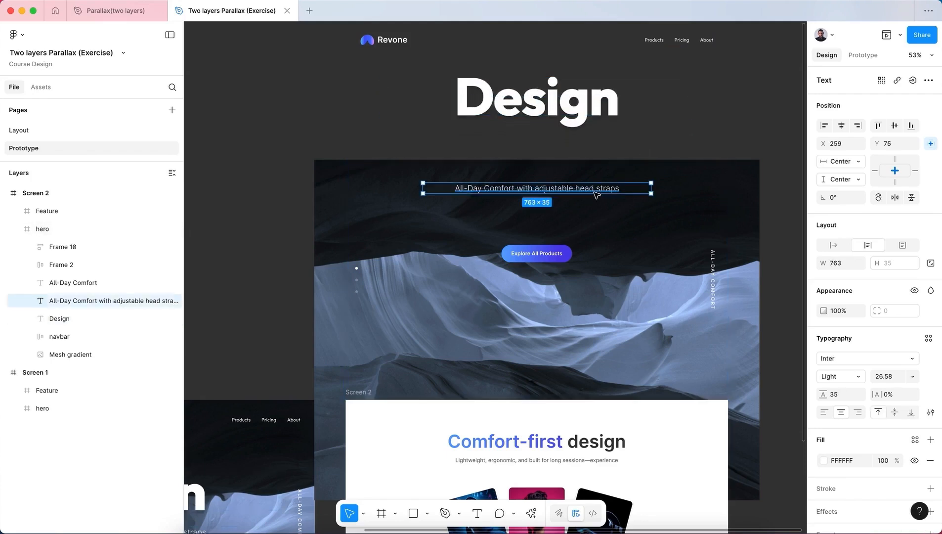
key(shift+Up)
key(shift+Up)
key(shift+Up)
key(shift+Up)
key(shift+Up)
key(shift+Up)
key(shift+Up)
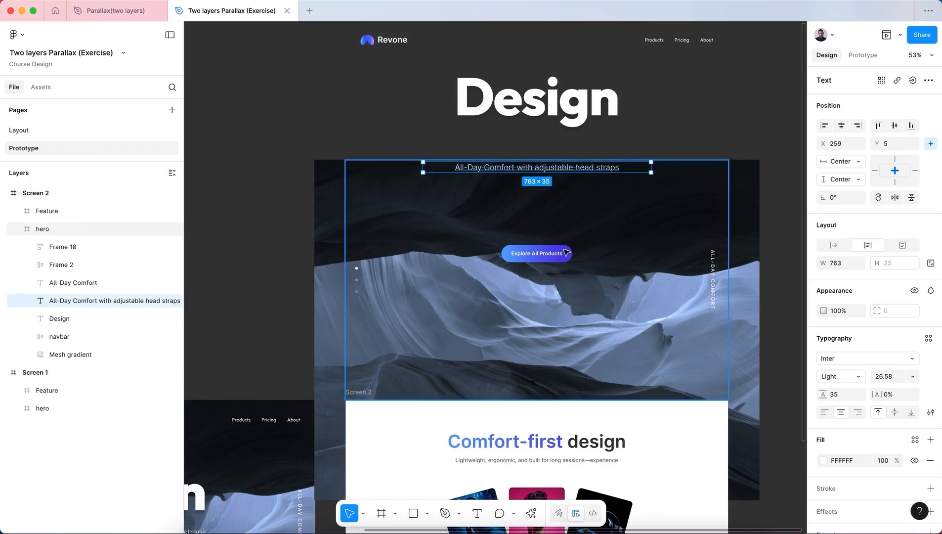
Move the Explore All Products button in Screen 2's hero up to Y 142.62
click(564, 252)
key(shift+Up)
key(shift+Up)
key(shift+Up)
key(shift+Up)
key(shift+Up)
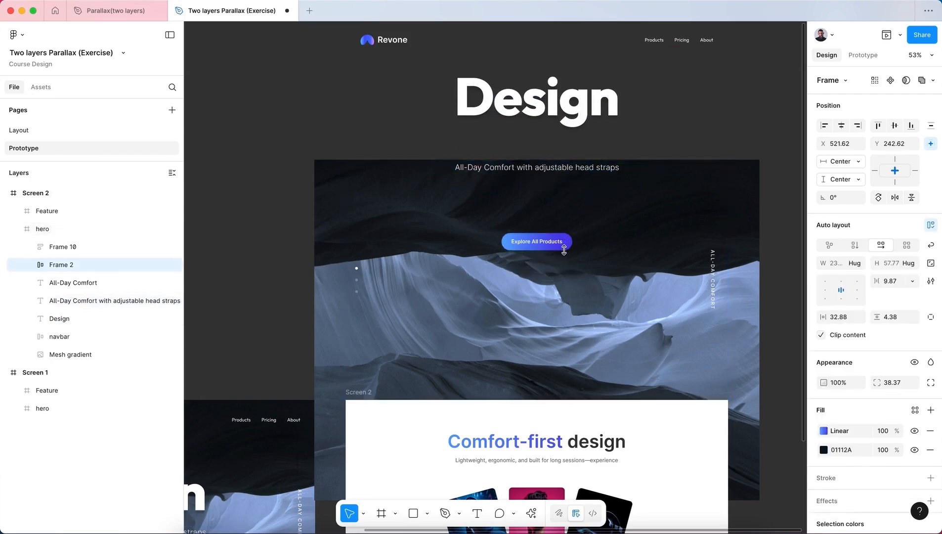
key(shift+Up)
key(shift+Up)
key(shift+Up)
key(shift+Up)
key(shift+Up)
key(shift+Up)
key(shift+Up)
key(shift+Up)
key(shift+Up)
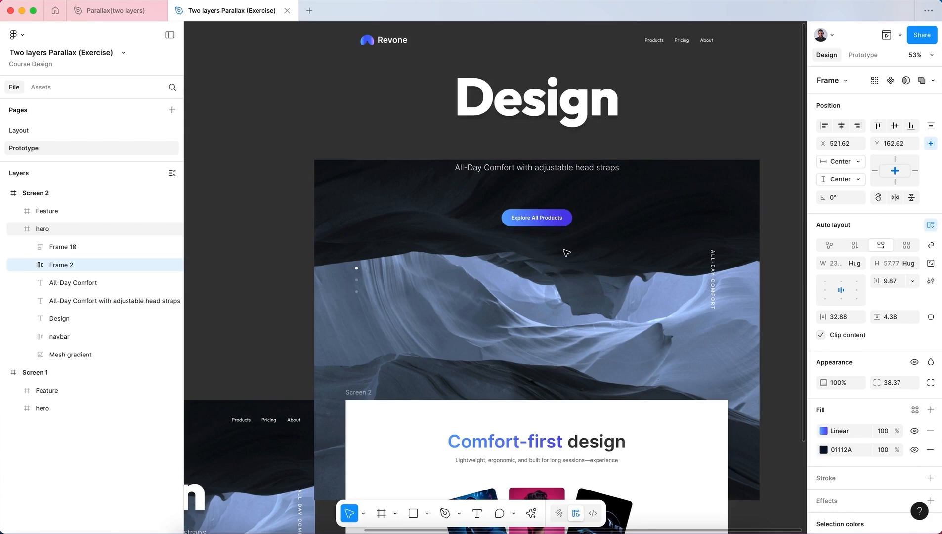
key(shift+Up)
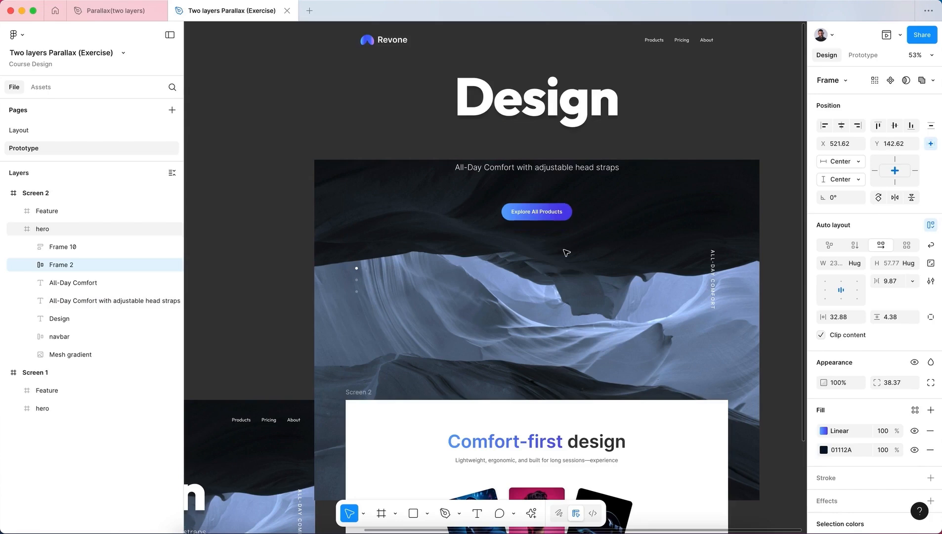
Raise Screen 2's subtitle to Y -25 so it overlaps the hero's top edge
click(575, 170)
key(shift+Up)
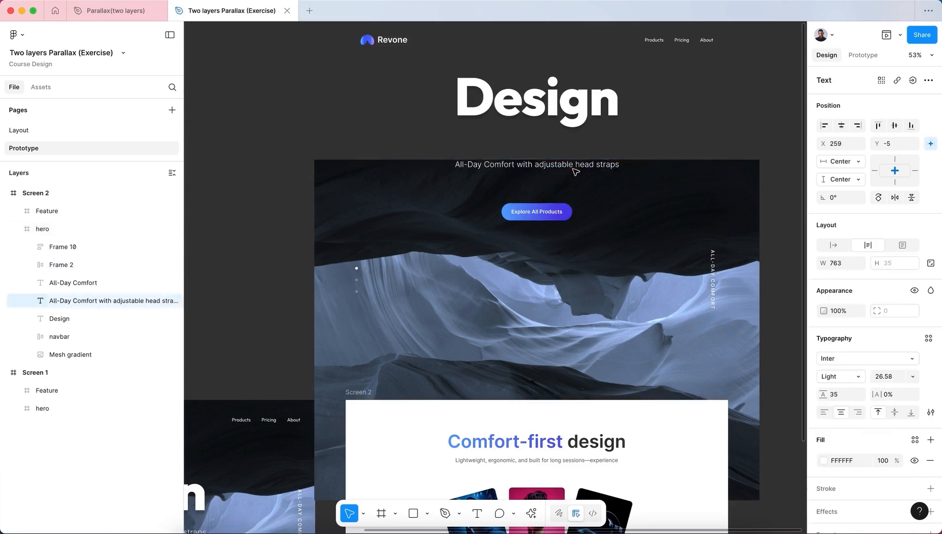
key(shift+Up)
key(shift+Up)
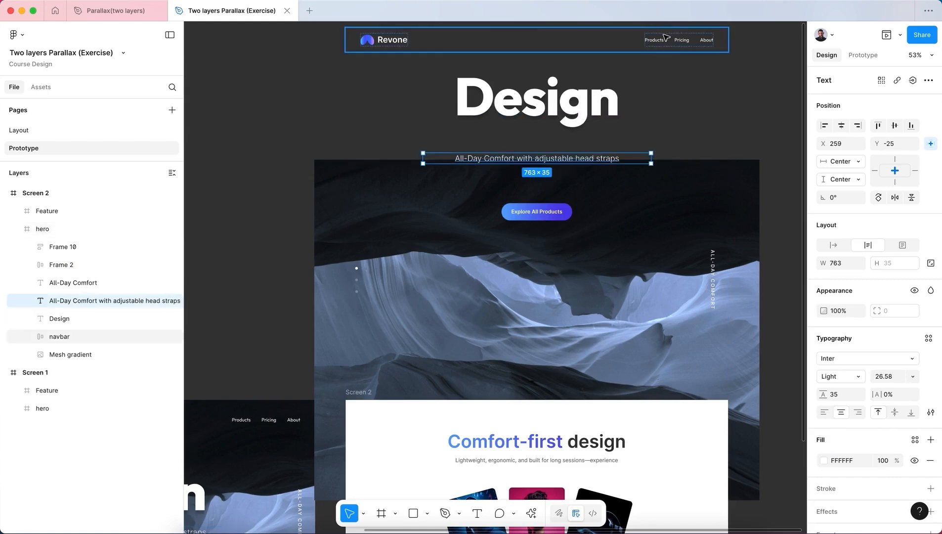
Move the navbar farther above Screen 2's Design heading to Y -514
drag(653, 39, 667, 29)
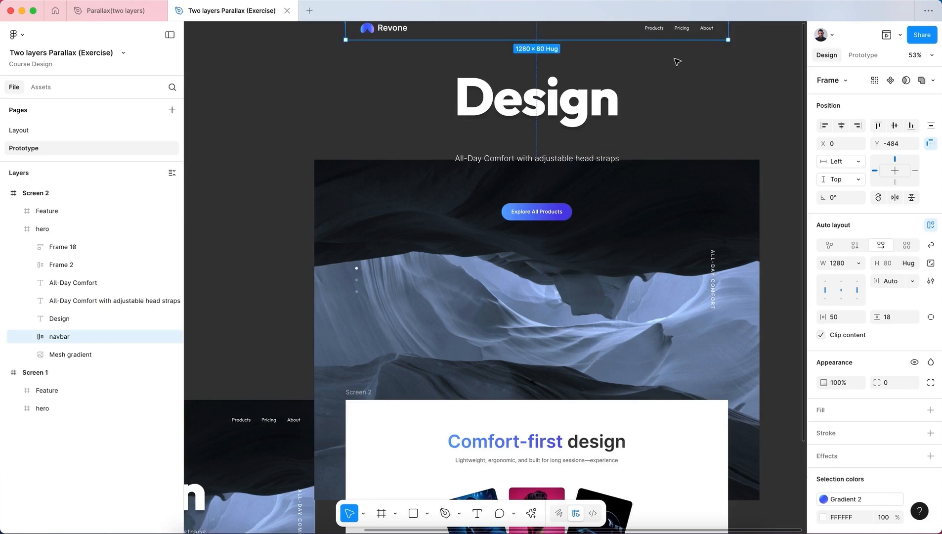
scroll(677, 61, up, 3)
key(shift+Up)
key(shift+Up)
key(shift+Up)
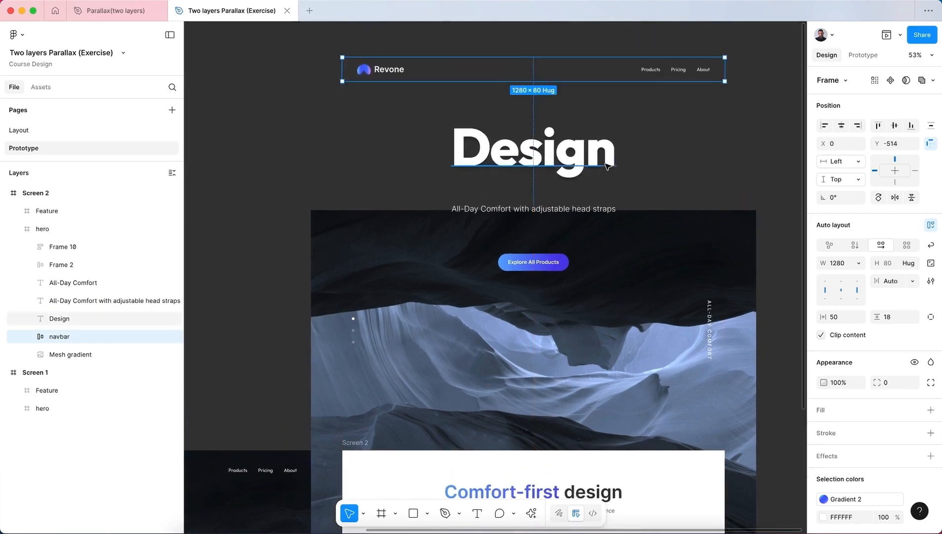
Compare Screen 1's original hero layout with the offset hero layers of Screen 2
scroll(607, 164, down, 5)
scroll(607, 164, left, 8)
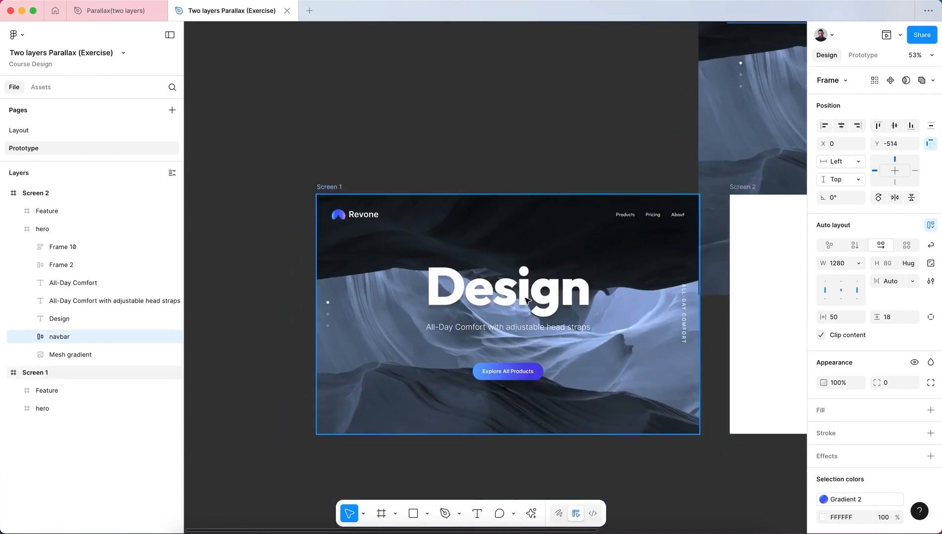
scroll(537, 322, right, 10)
scroll(537, 323, up, 5)
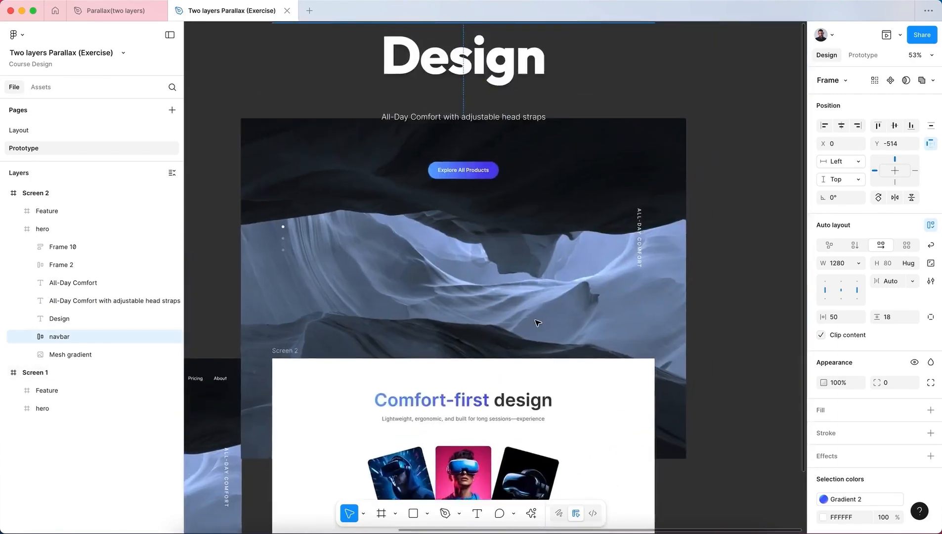
click(599, 168)
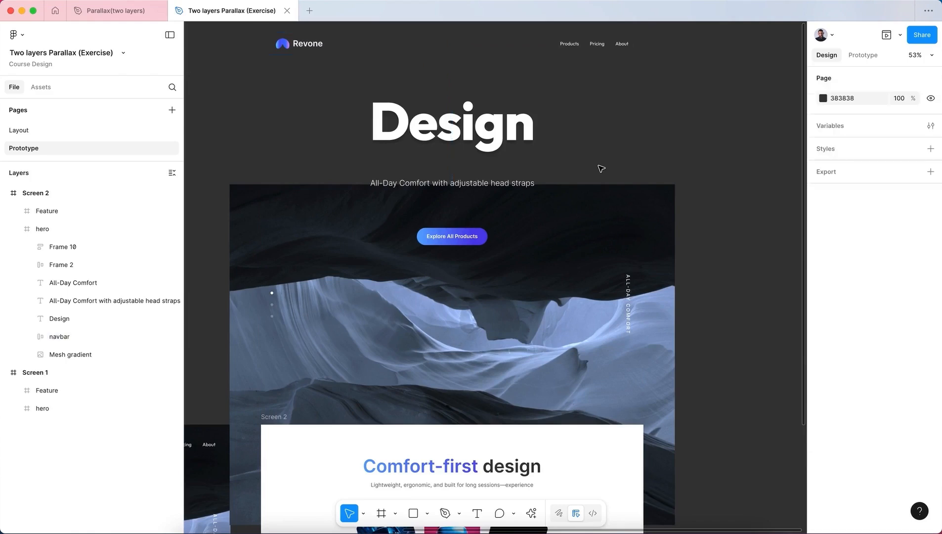
scroll(600, 168, down, 1)
scroll(600, 168, left, 1)
scroll(601, 169, down, 3)
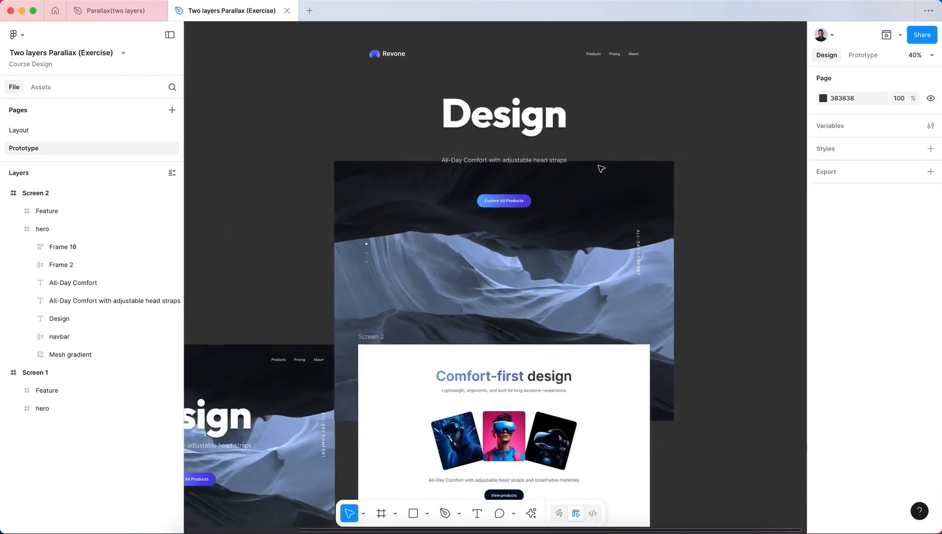
Turn on Clip content for the Screen 2 frame to hide the hero layers outside it
scroll(601, 168, down, 2)
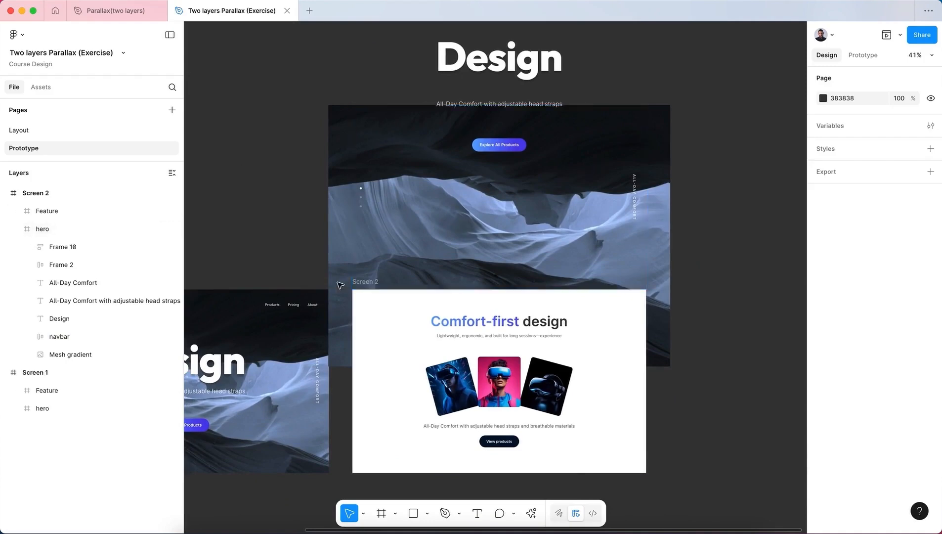
click(365, 287)
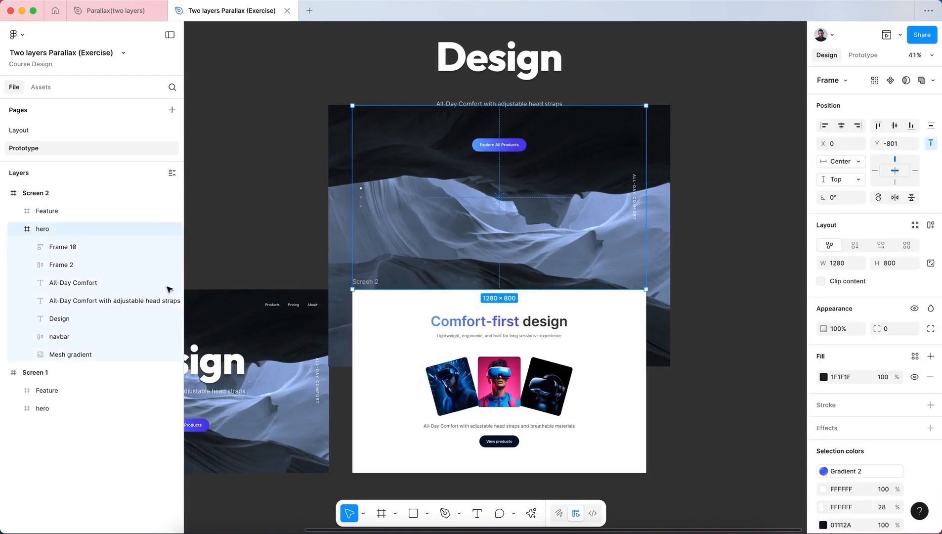
click(11, 193)
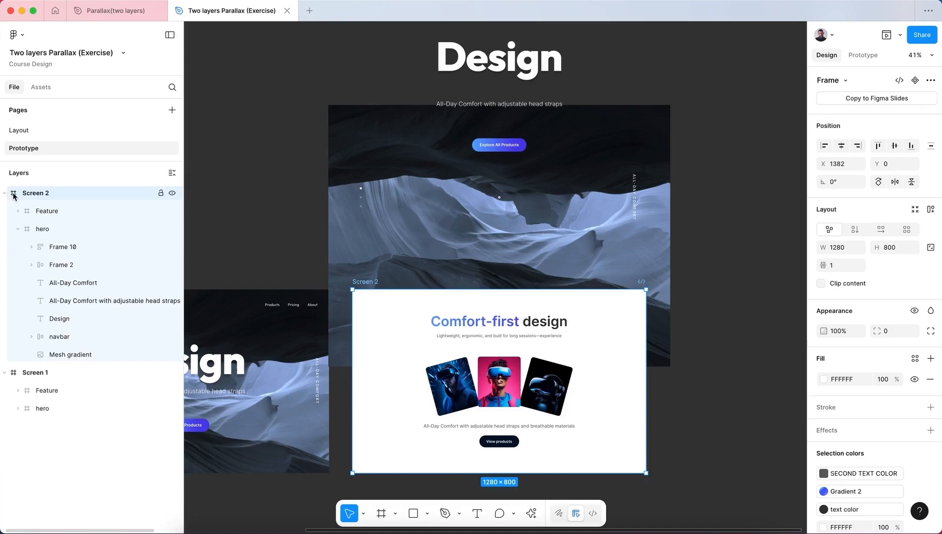
click(821, 284)
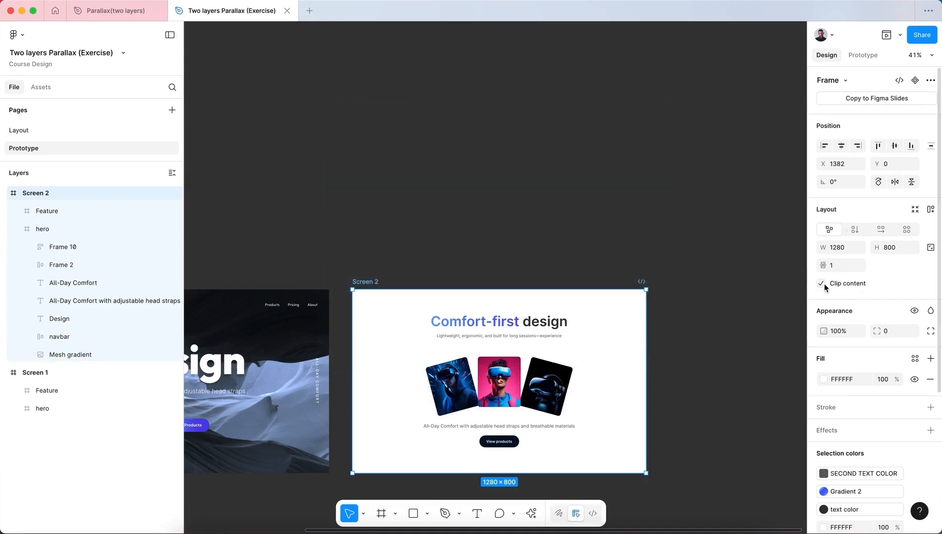
click(735, 325)
Preview the prototype and swipe back and forth between the hero and Comfort-first design screens to check the parallax motion
scroll(735, 326, left, 5)
scroll(735, 325, down, 5)
scroll(735, 326, left, 2)
scroll(735, 326, down, 2)
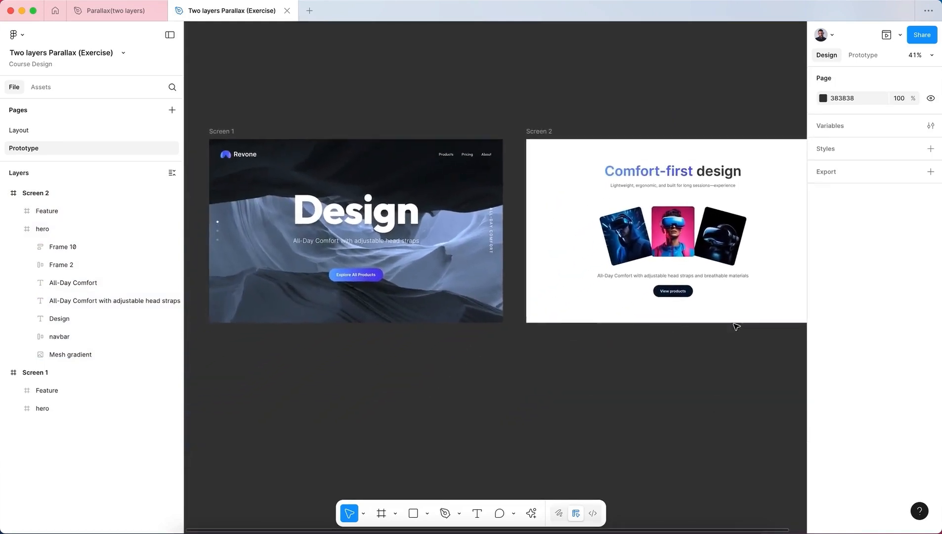
click(885, 37)
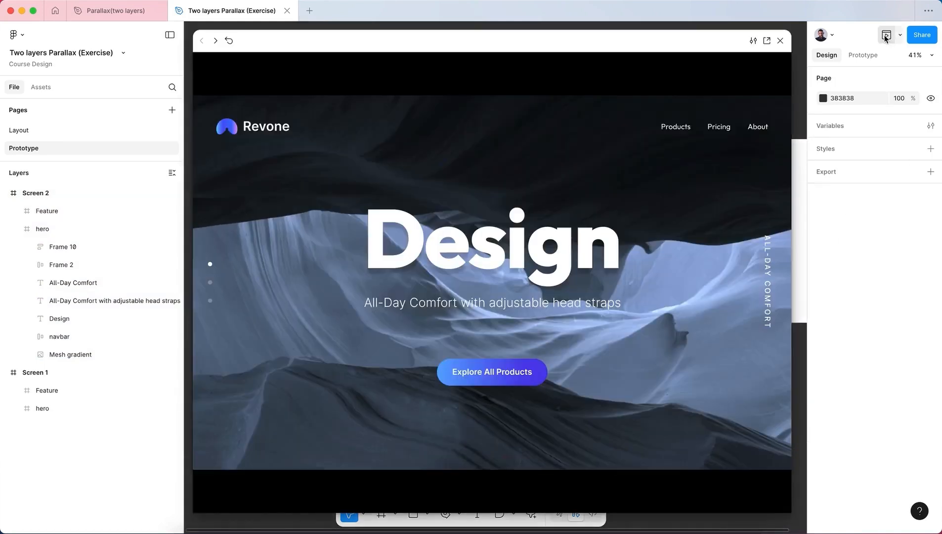
click(648, 394)
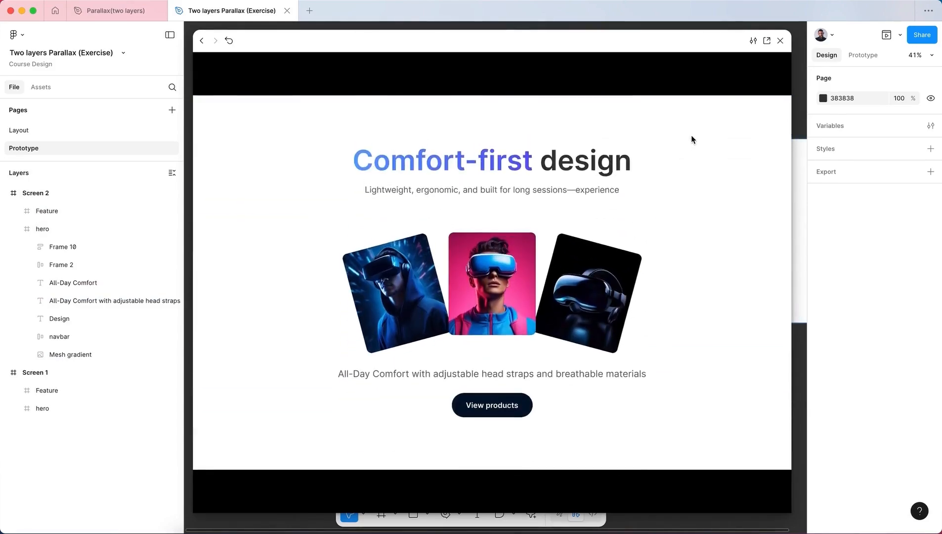
drag(692, 135, 713, 349)
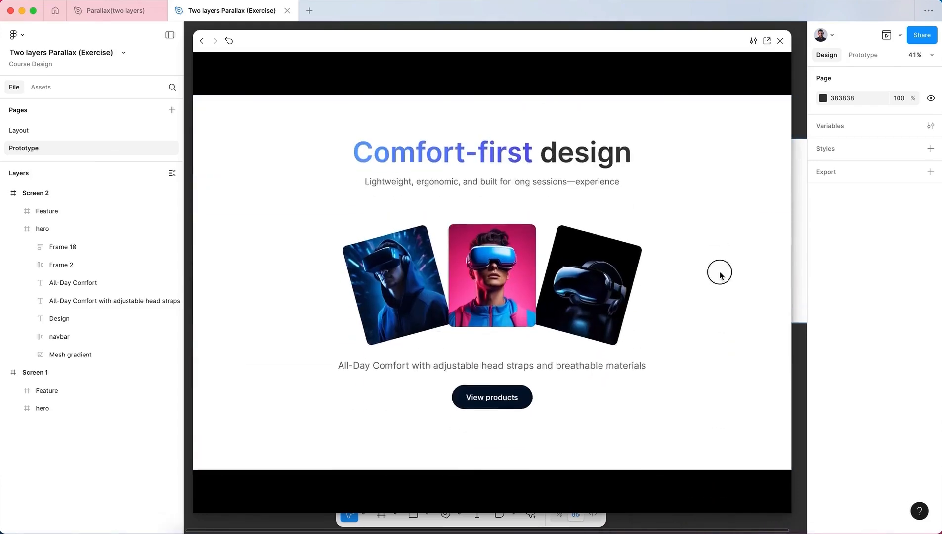
drag(719, 273, 719, 343)
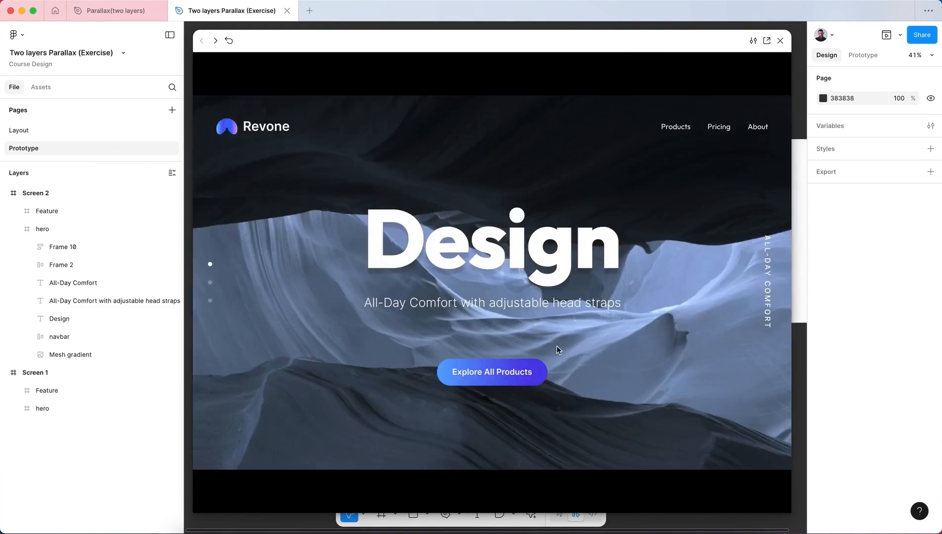
drag(694, 326, 668, 321)
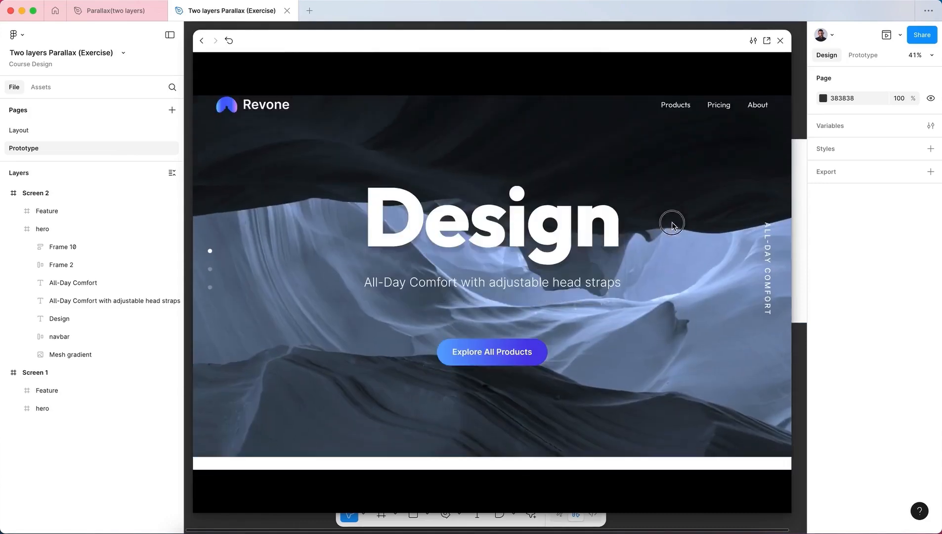
drag(672, 225, 675, 174)
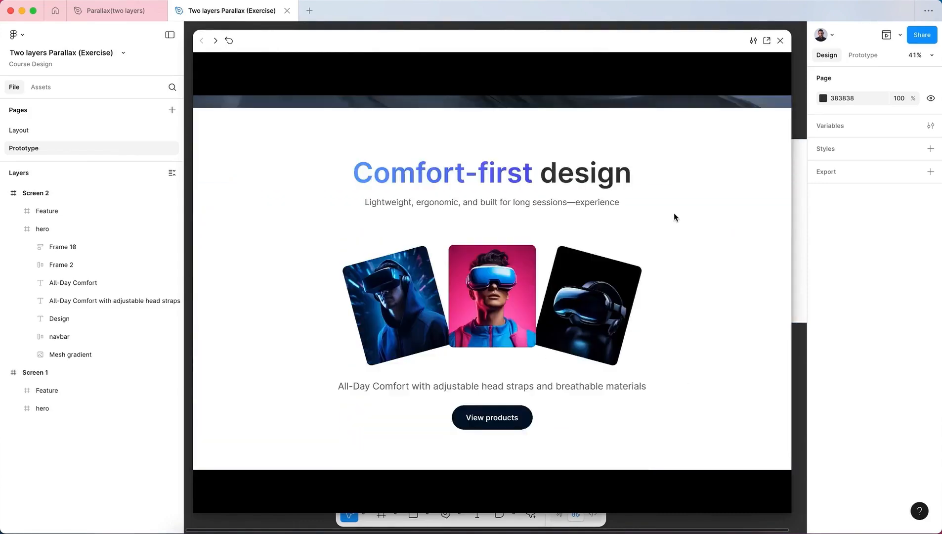
drag(673, 214, 673, 422)
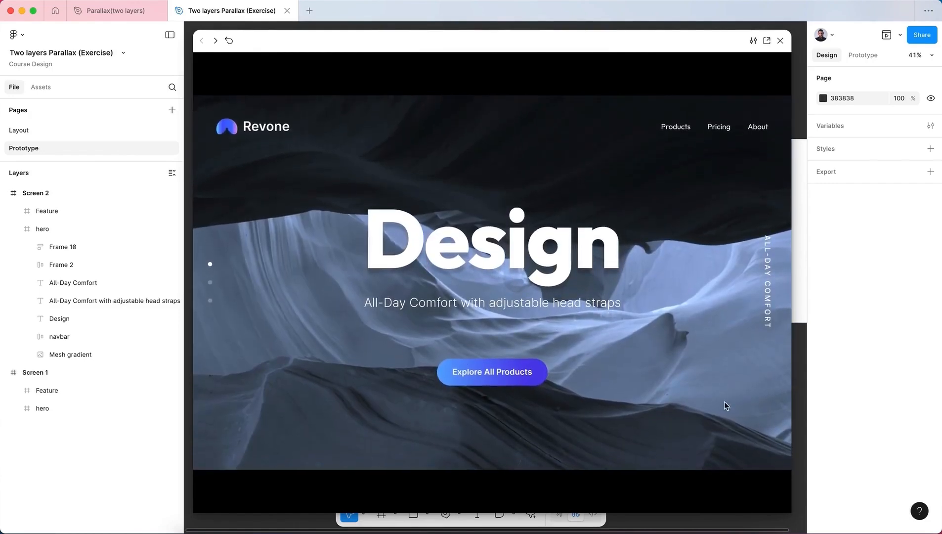
drag(717, 412, 706, 210)
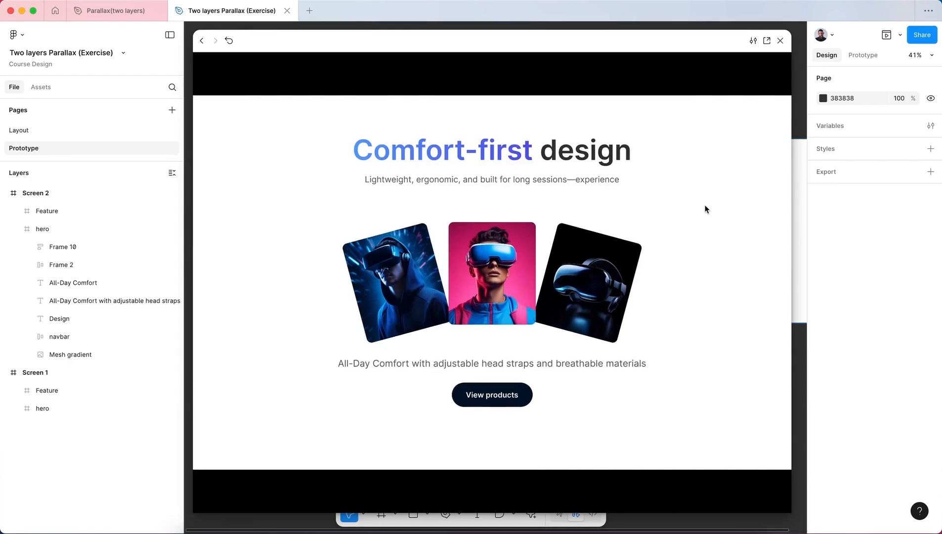
drag(704, 251, 707, 425)
drag(694, 222, 680, 495)
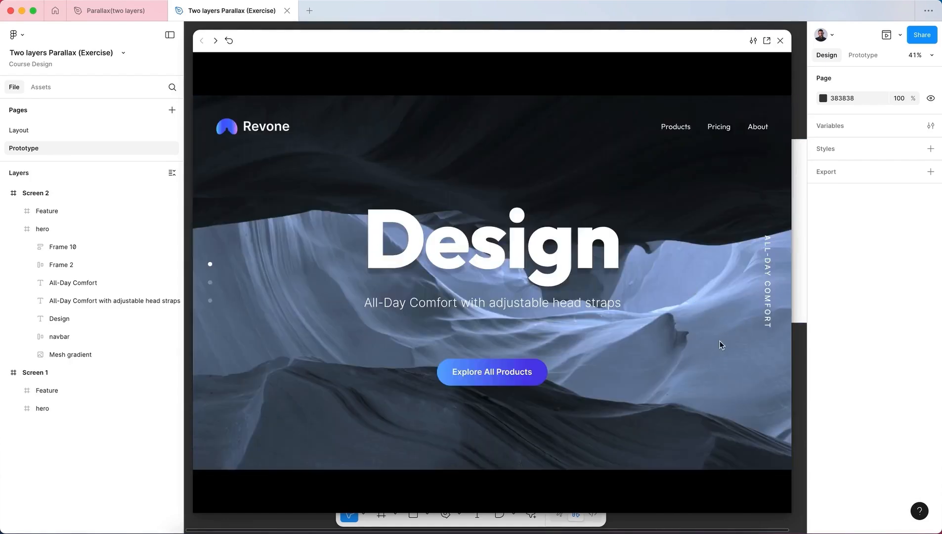
mouse_move(704, 414)
mouse_down()
mouse_move(696, 159)
mouse_move(701, 429)
mouse_up()
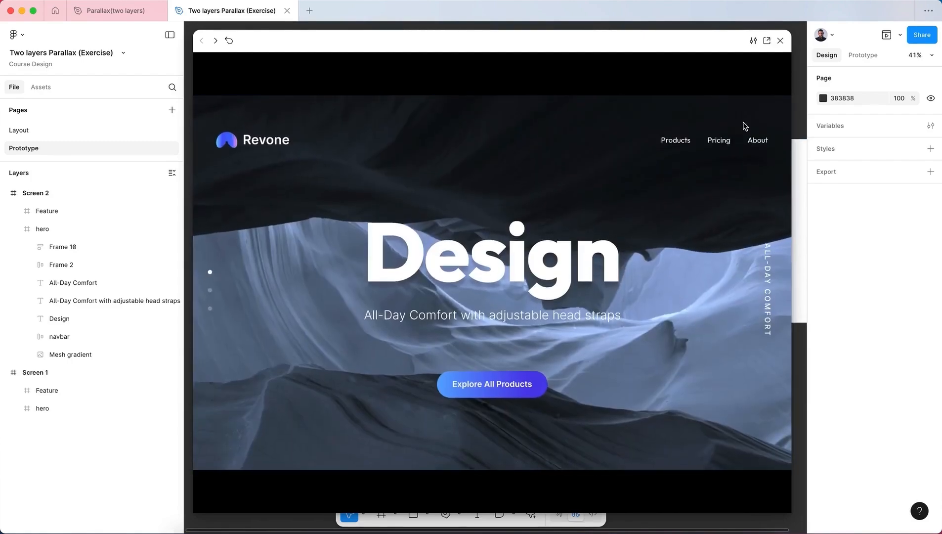
click(780, 41)
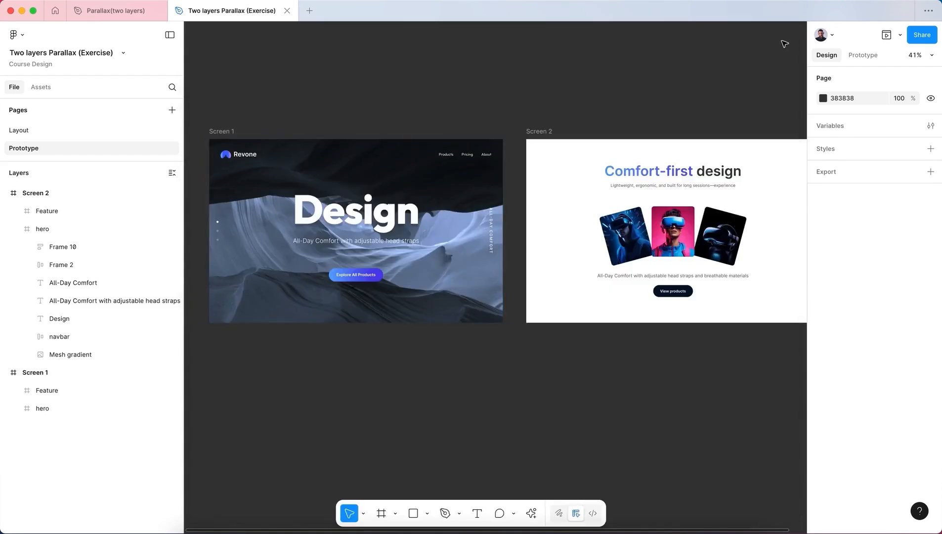
Turn off Clip content for the Screen 2 frame to reveal the hero layers above it
scroll(679, 111, right, 5)
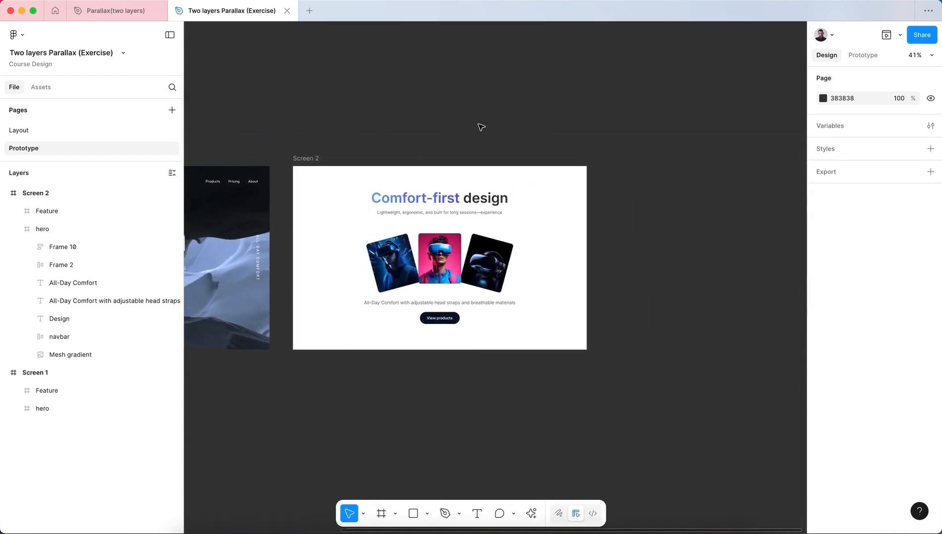
click(306, 160)
click(306, 161)
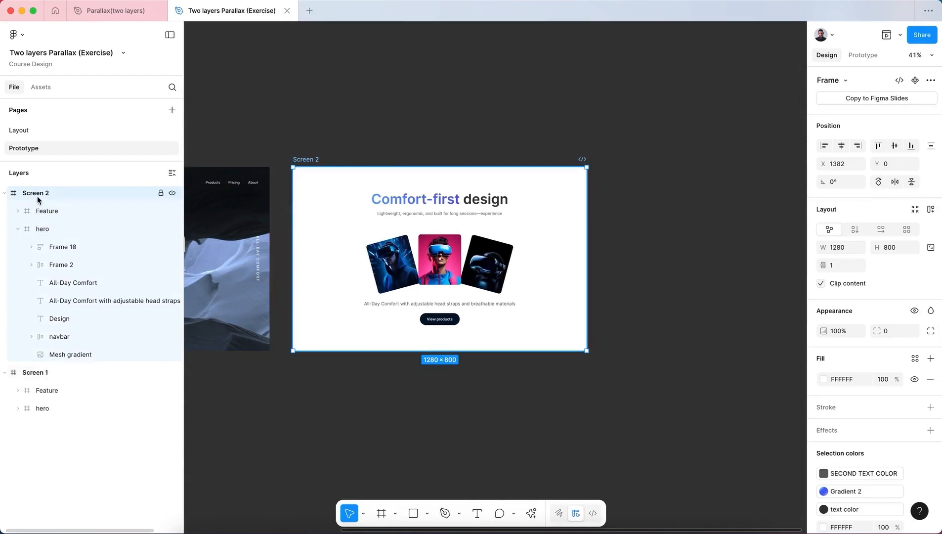
click(821, 284)
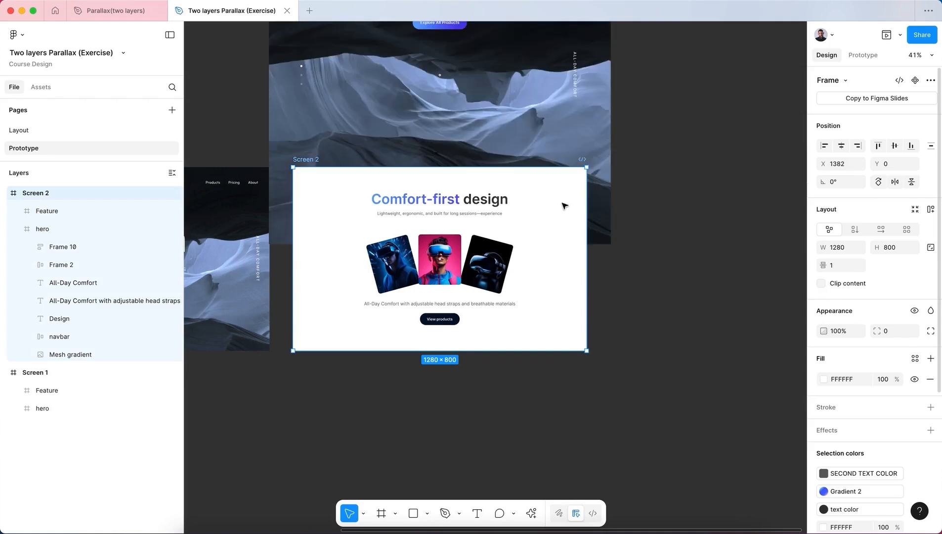
Scale the Mesh gradient image in Screen 2's hero proportionally up to about 1747 × 1336, extending it past both sides of the frame
scroll(564, 205, up, 4)
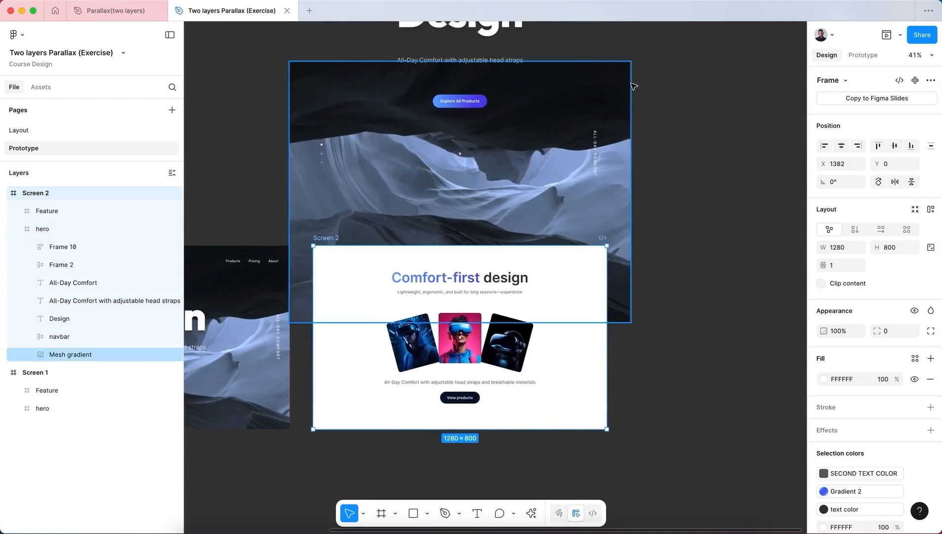
click(630, 84)
key(k)
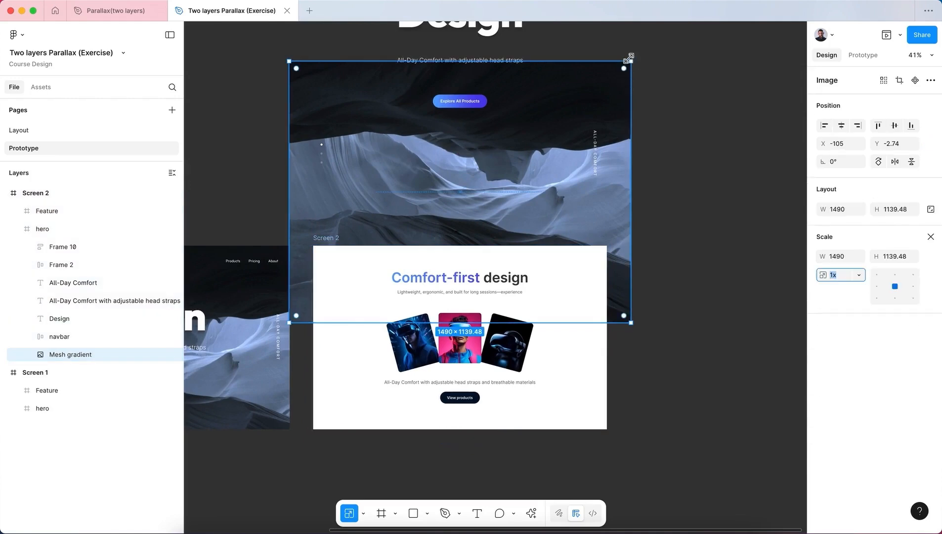
drag(630, 60, 645, 47)
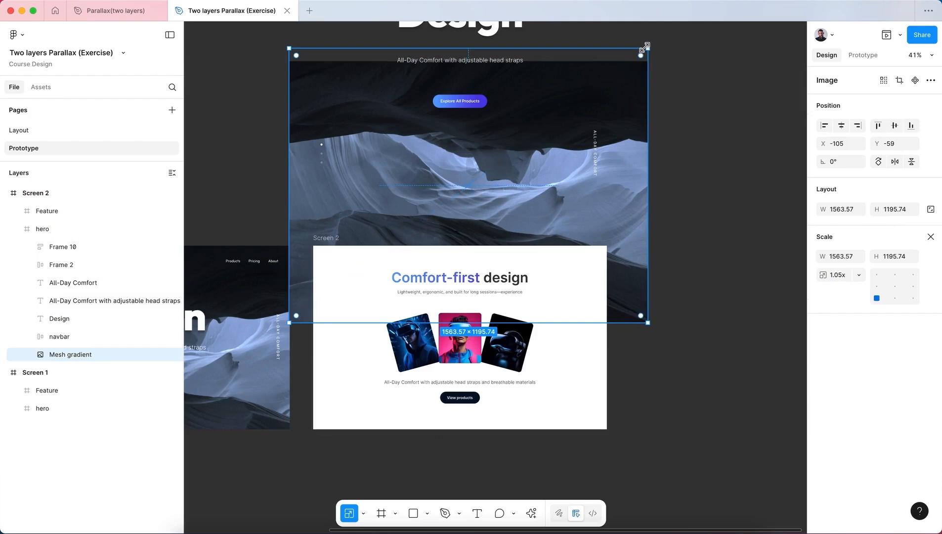
scroll(421, 276, up, 2)
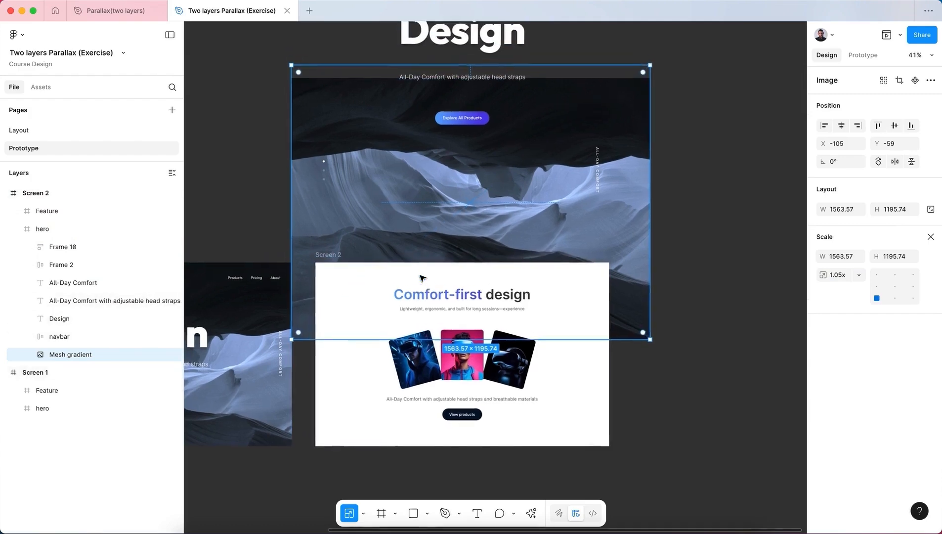
scroll(286, 124, up, 3)
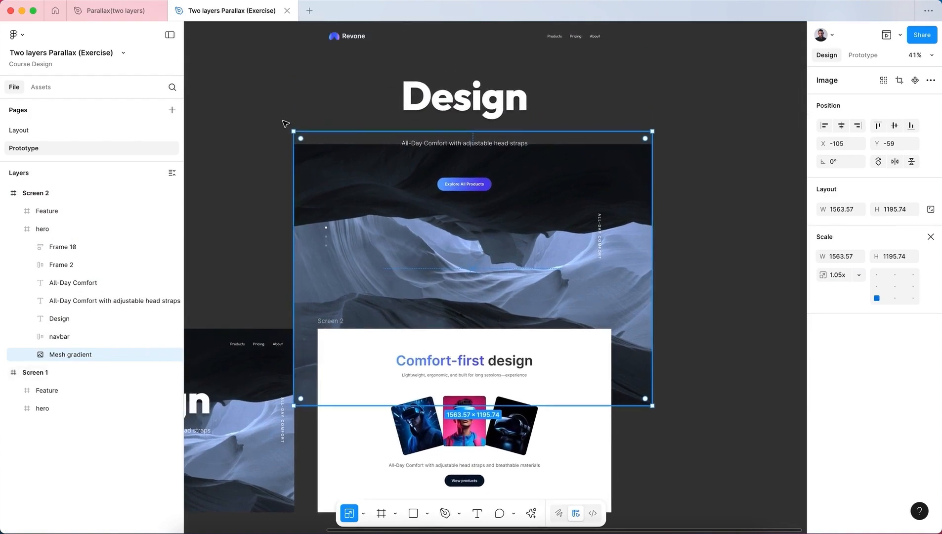
drag(275, 121, 273, 117)
click(648, 181)
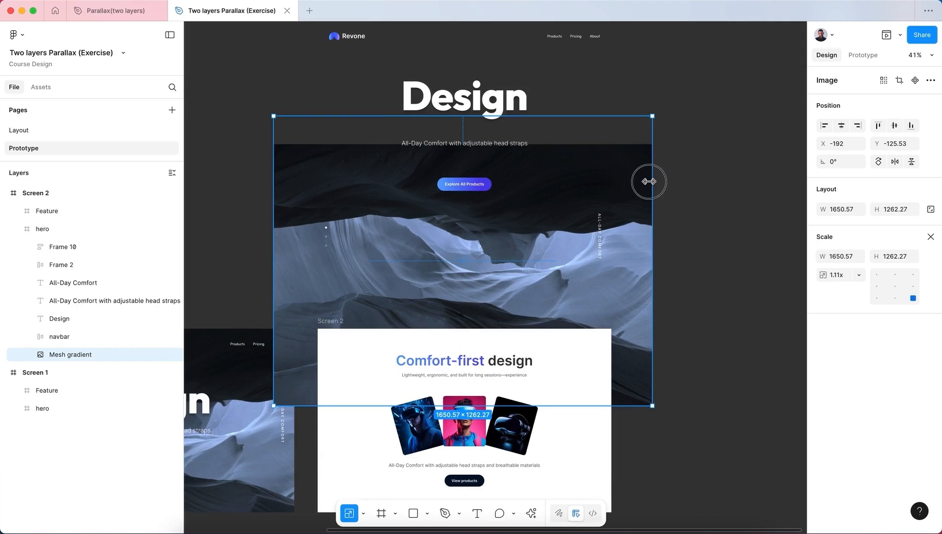
drag(659, 181, 674, 182)
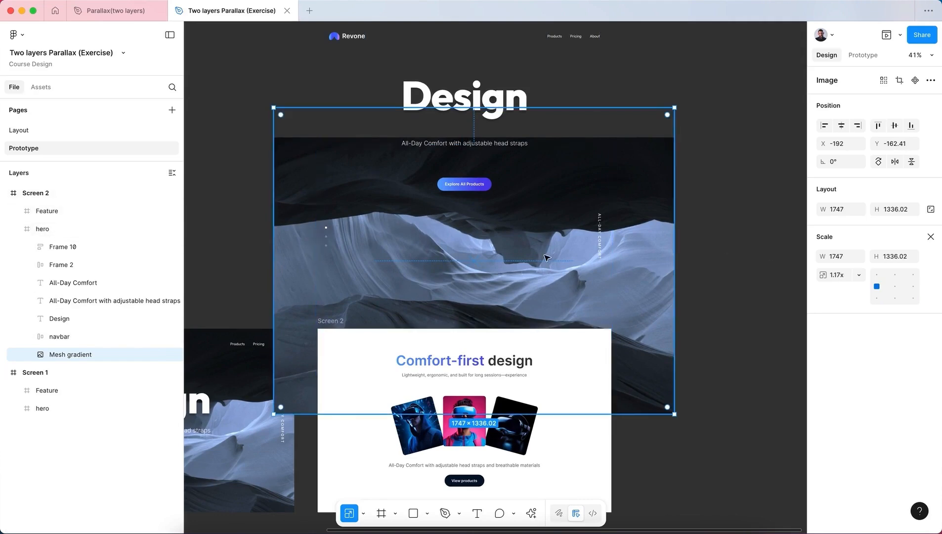
Move the enlarged Mesh gradient image in Screen 2's hero down to Y 37.59
key(shift+Down)
key(shift+Down)
key(shift+Down)
key(shift+Down)
key(shift+Down)
key(shift+Down)
key(shift+Down)
key(shift+Down)
key(shift+Down)
key(shift+Down)
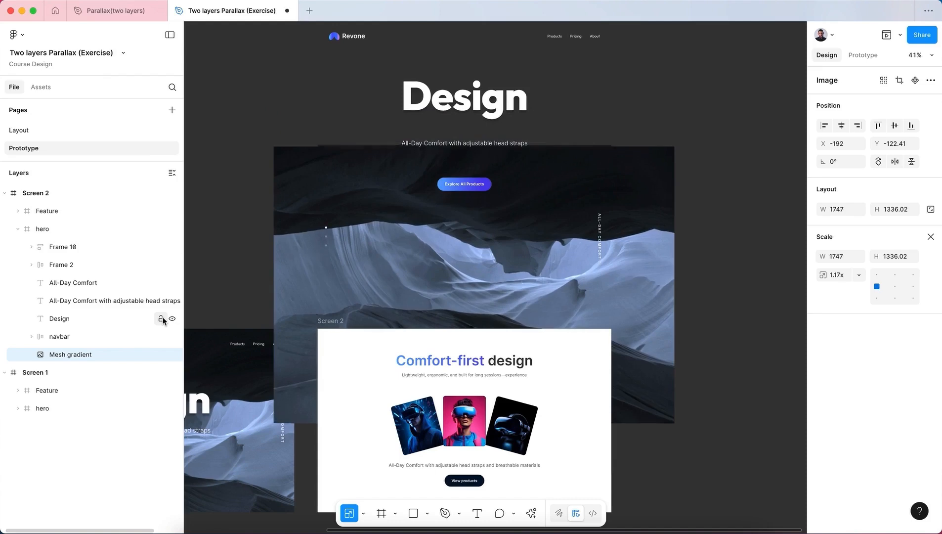
key(shift+Down)
key(shift+Down)
key(shift+Down)
key(shift+Down)
key(shift+Down)
key(shift+Down)
key(shift+Down)
key(shift+Down)
key(shift+Down)
key(shift+Down)
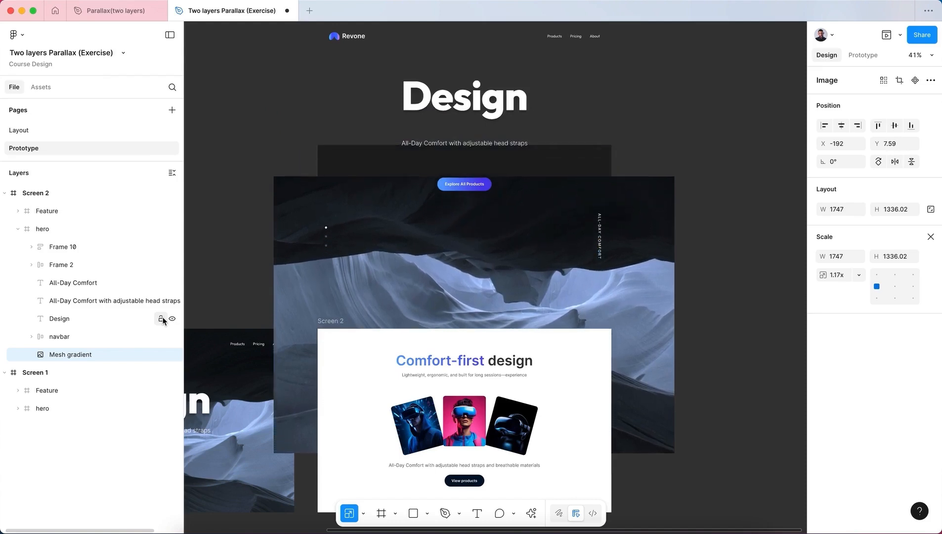
Remove the solid fill from Screen 2's hero frame, keeping the frame at Y -801
click(343, 148)
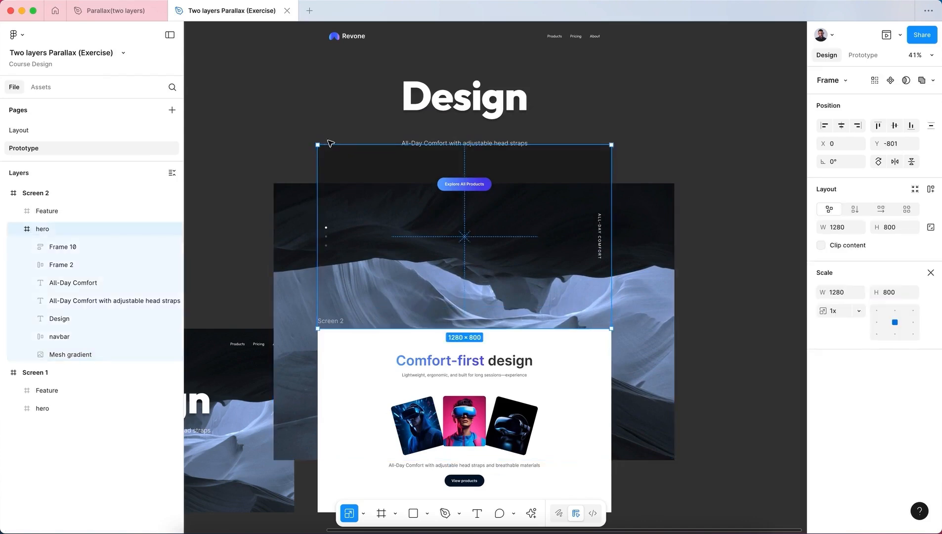
click(295, 231)
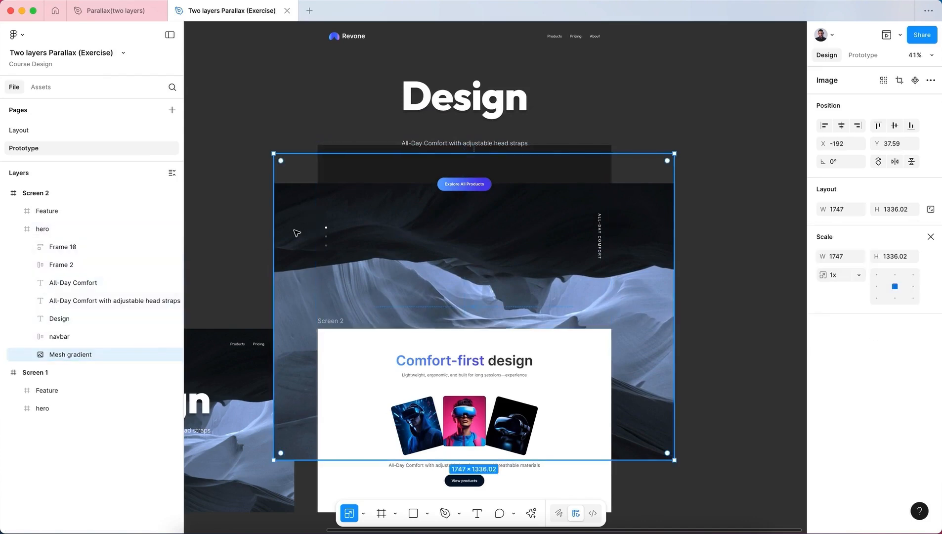
click(344, 147)
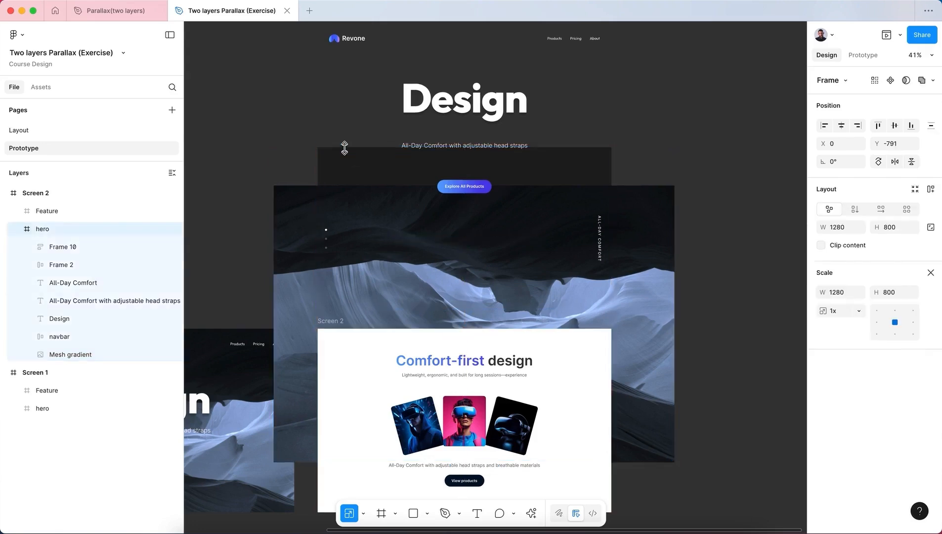
key(shift+Up)
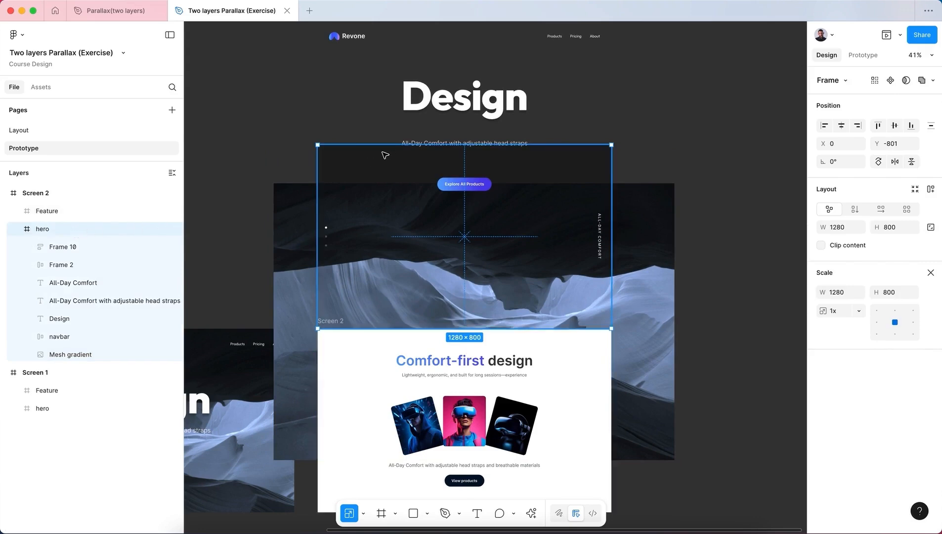
click(930, 274)
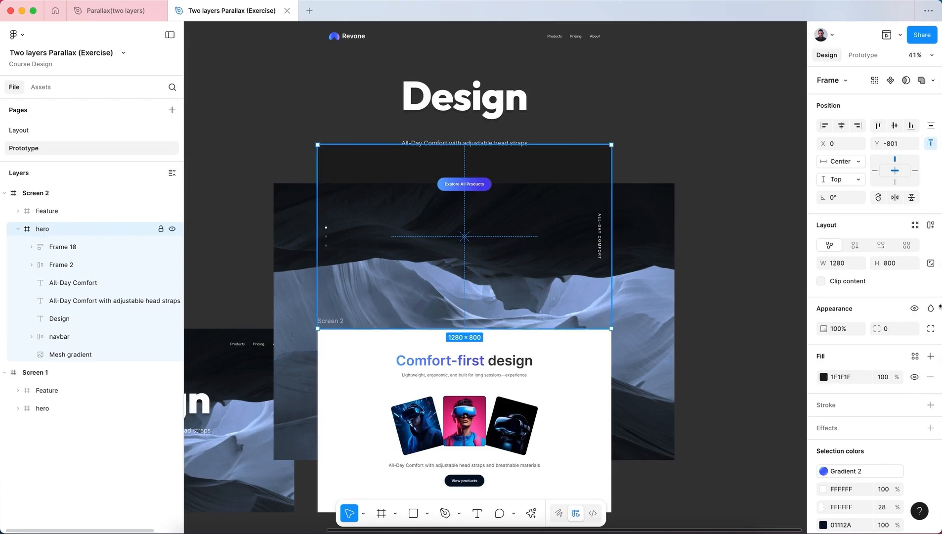
click(929, 377)
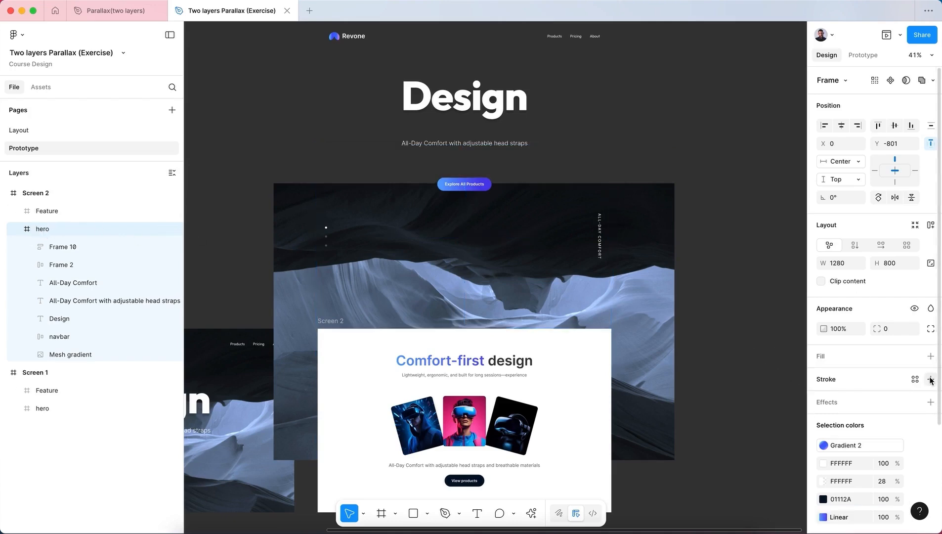
click(670, 239)
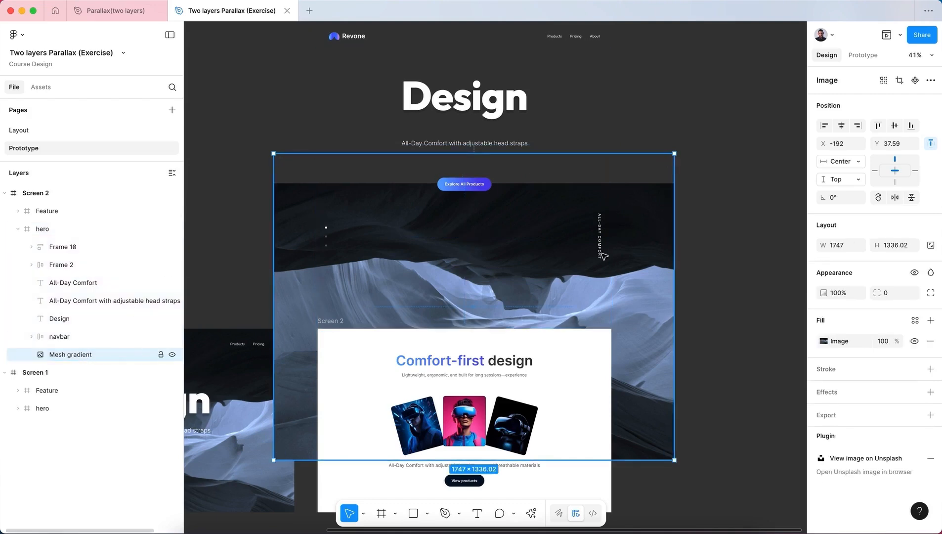
Move the Mesh gradient image in Screen 2's hero down to Y 127.59
key(shift+Down)
key(shift+Down)
key(shift+Down)
key(shift+Down)
key(shift+Down)
key(shift+Down)
key(shift+Down)
key(shift+Down)
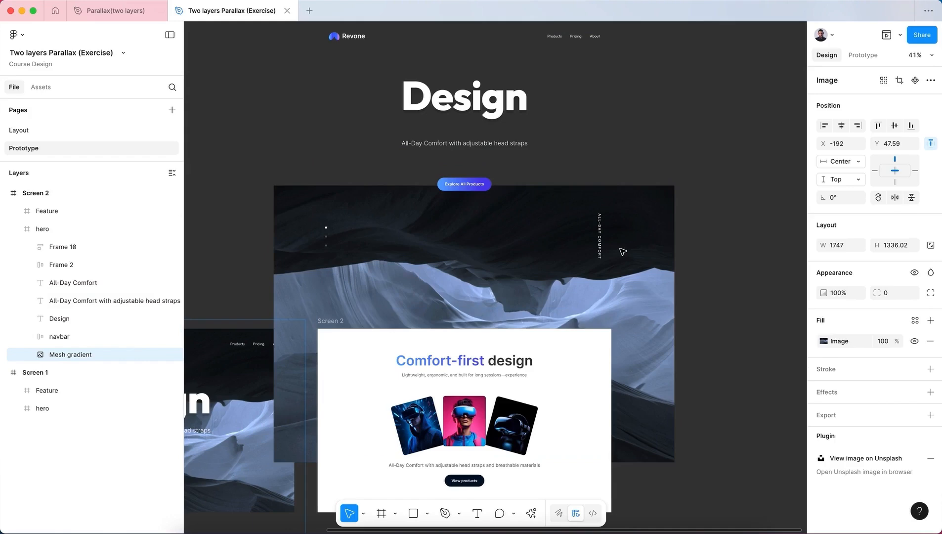
key(shift+Down)
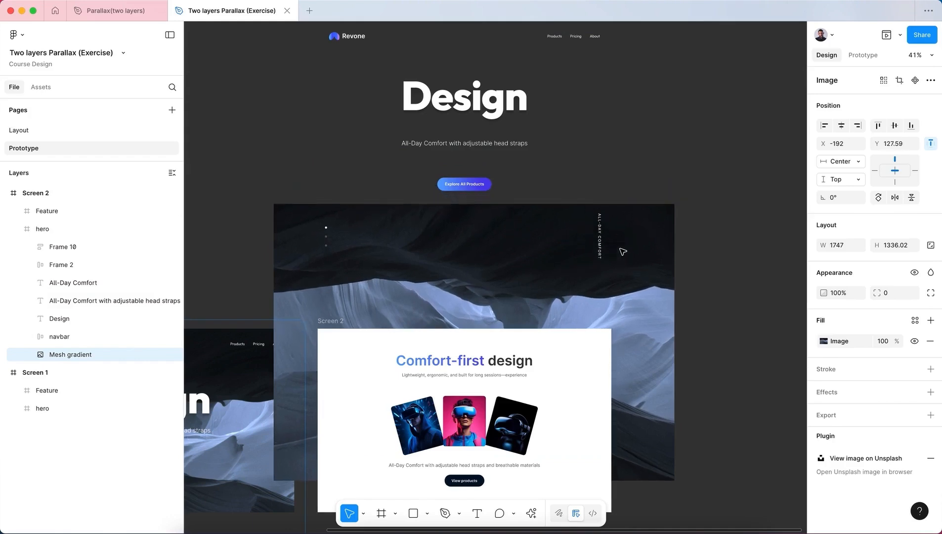
Try Clip content on Screen 2's hero frame, then turn it back off
scroll(726, 281, down, 2)
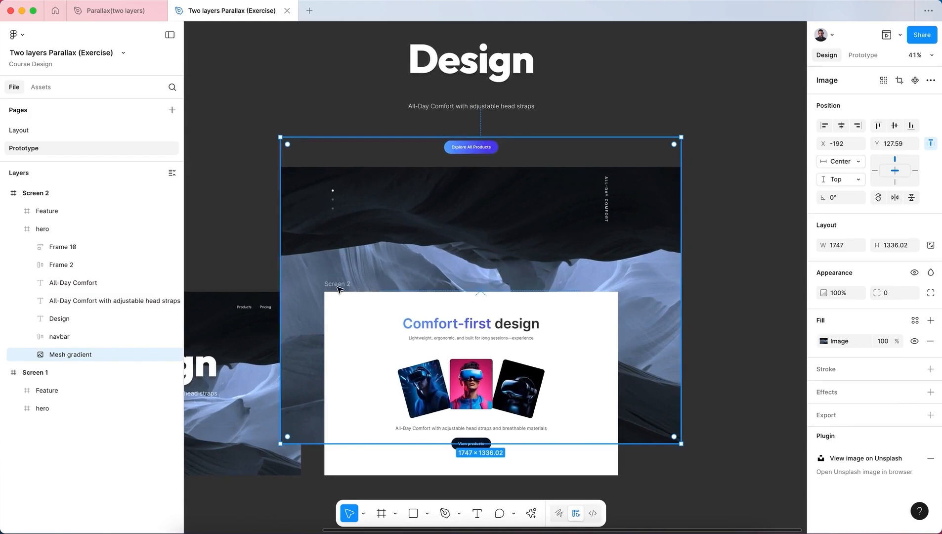
click(58, 228)
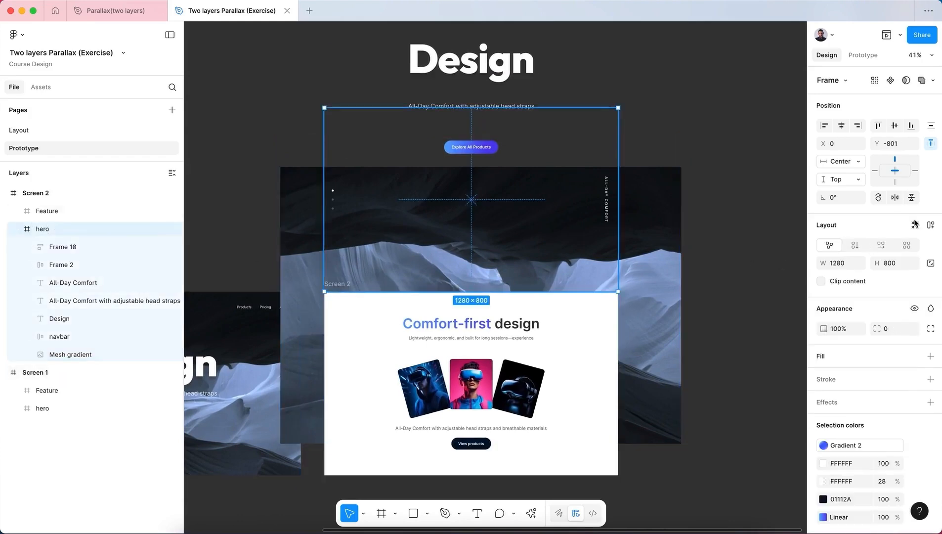
click(821, 281)
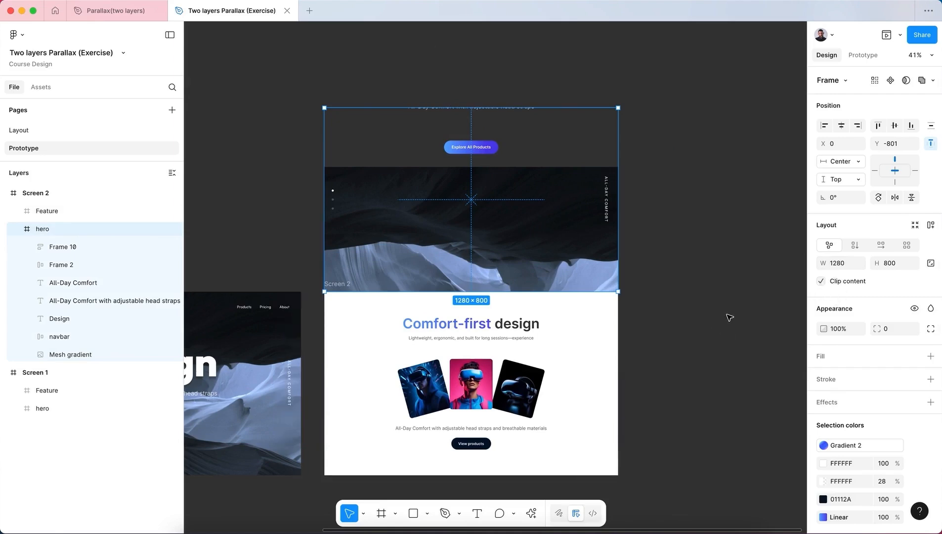
click(821, 282)
Turn Clip content back on for the Screen 2 frame to hide the hero layers outside it
click(34, 197)
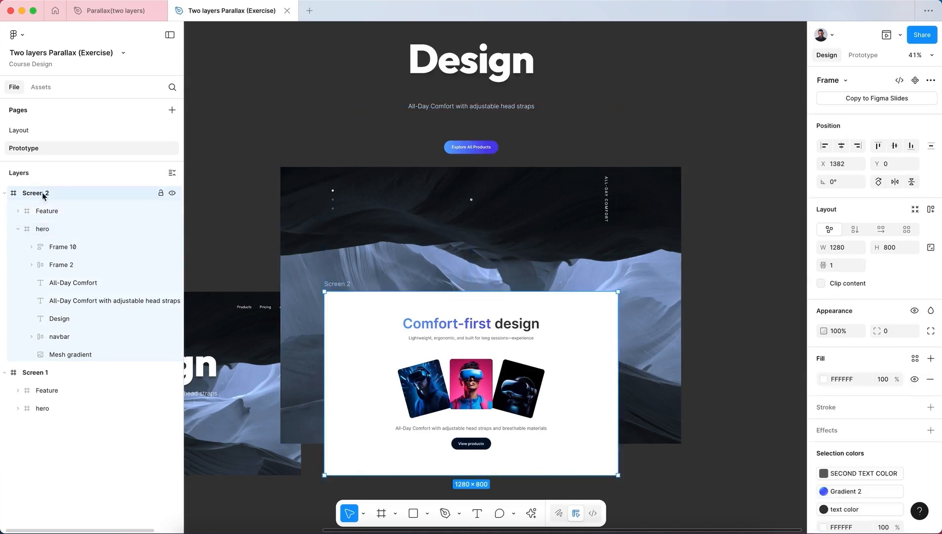
click(821, 283)
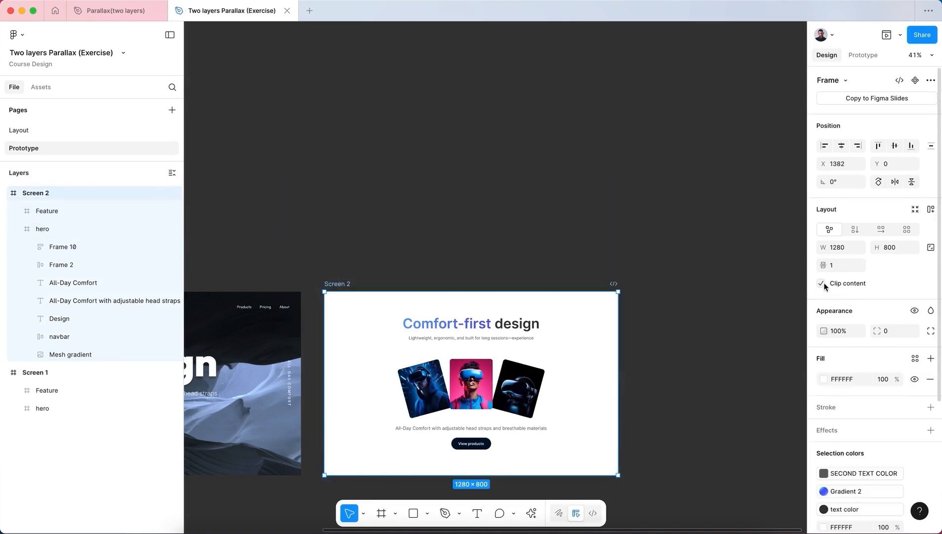
scroll(682, 281, left, 3)
scroll(683, 282, down, 3)
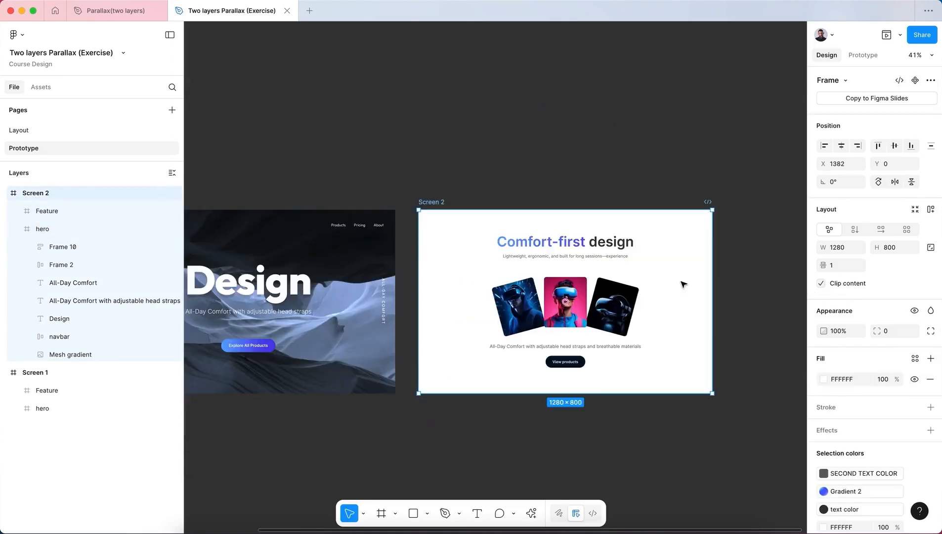
Preview the prototype inline and drag repeatedly between the hero and feature screens to check the parallax motion
click(885, 36)
drag(591, 190, 633, 524)
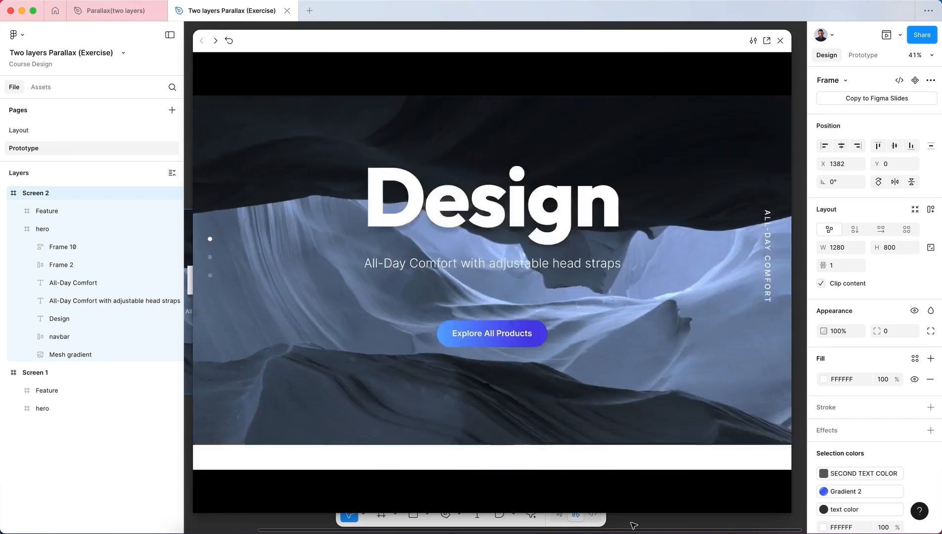
drag(643, 434, 637, 525)
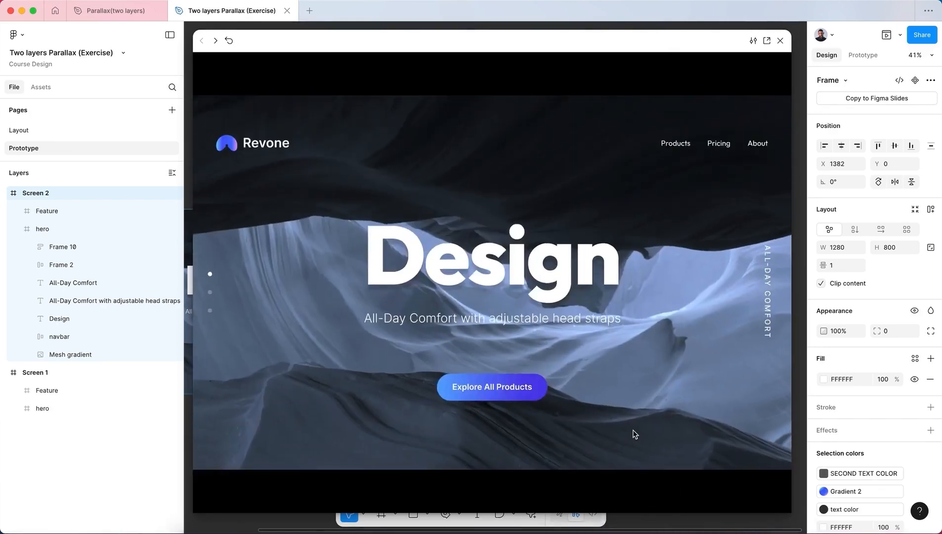
drag(633, 435, 622, 525)
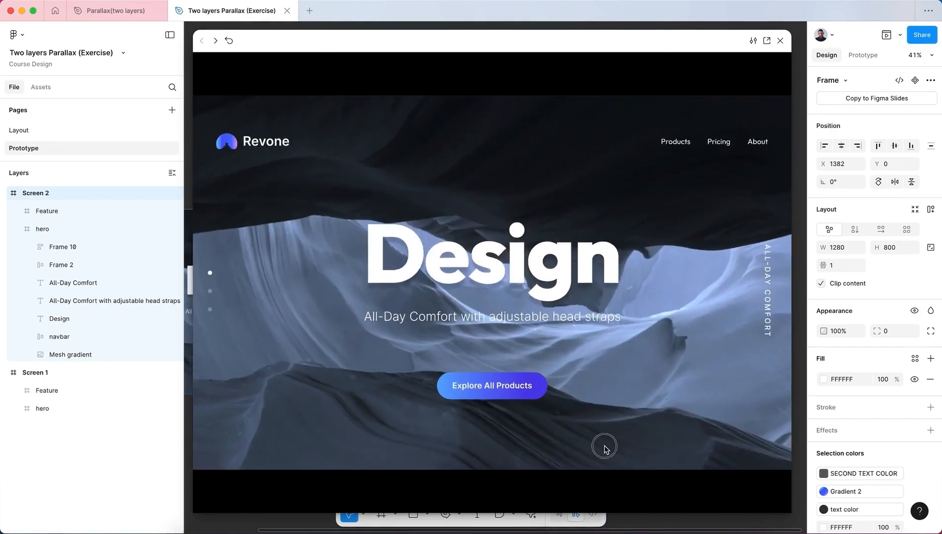
drag(604, 446, 599, 271)
drag(655, 276, 671, 524)
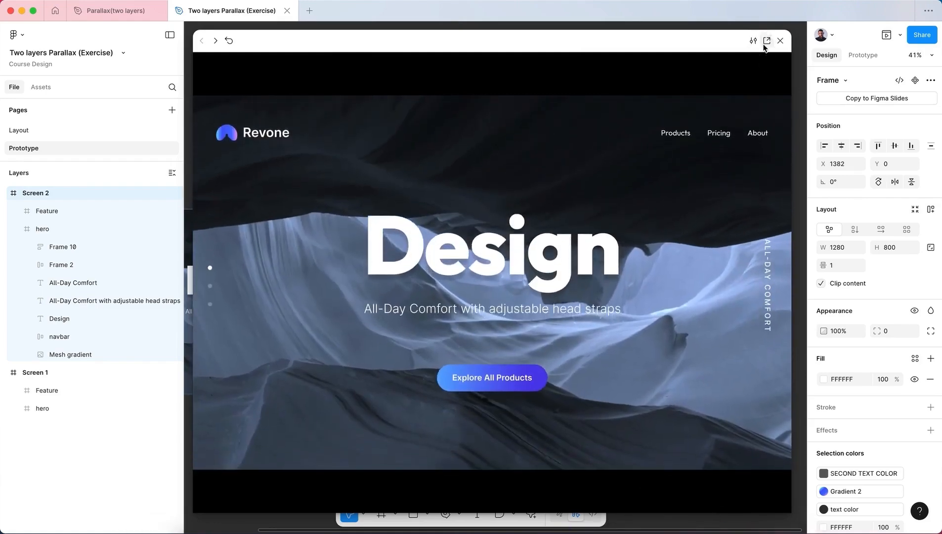
Open the prototype preview in its own tab and drag between the two screens to examine the parallax depth
click(767, 40)
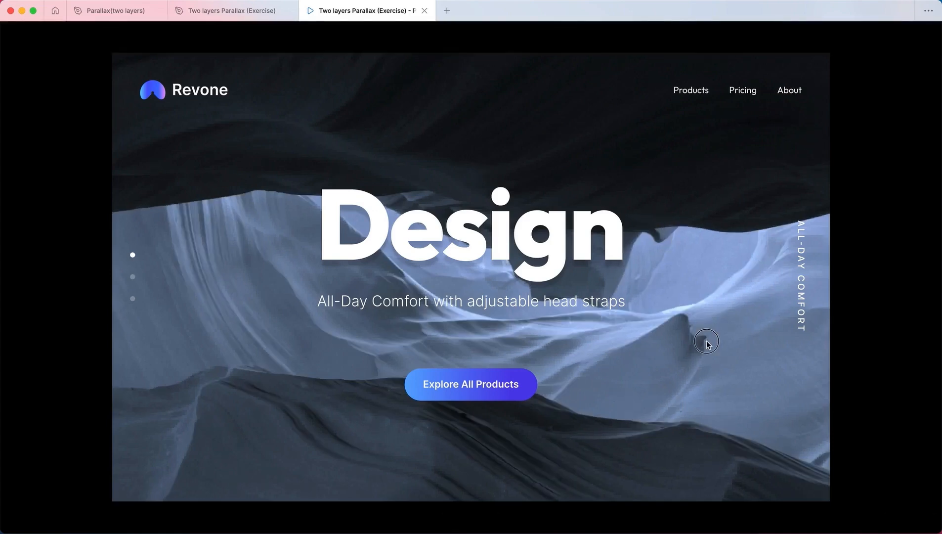
scroll(707, 341, down, 10)
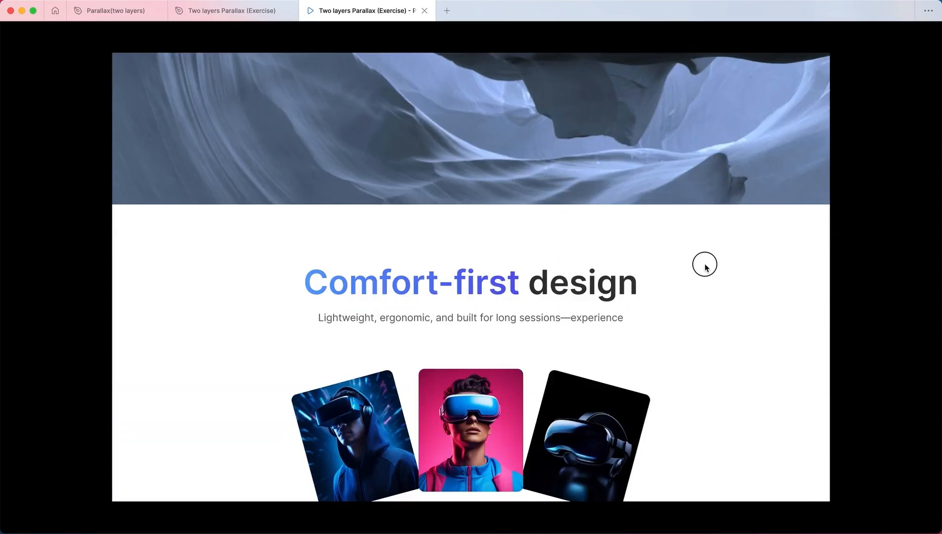
drag(705, 264, 698, 290)
drag(702, 124, 718, 496)
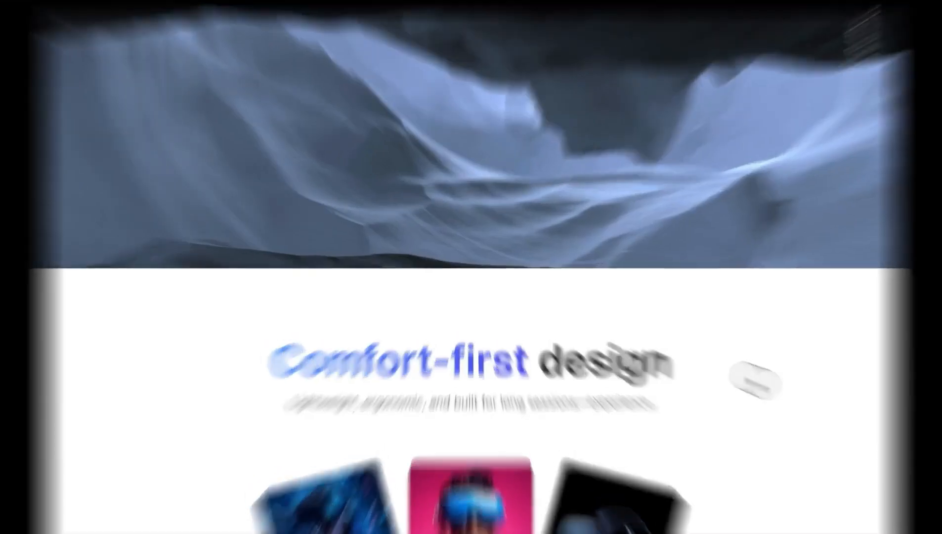